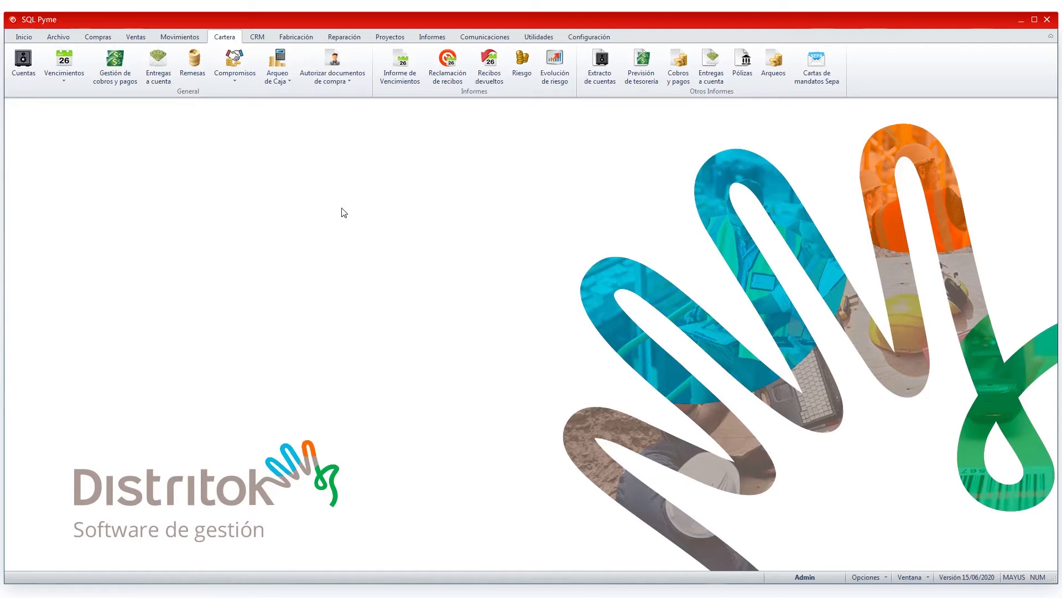
Step: Open the collections and payments manager, look through the collection and payment operation types, and choose Cobro de un recibo
click(119, 58)
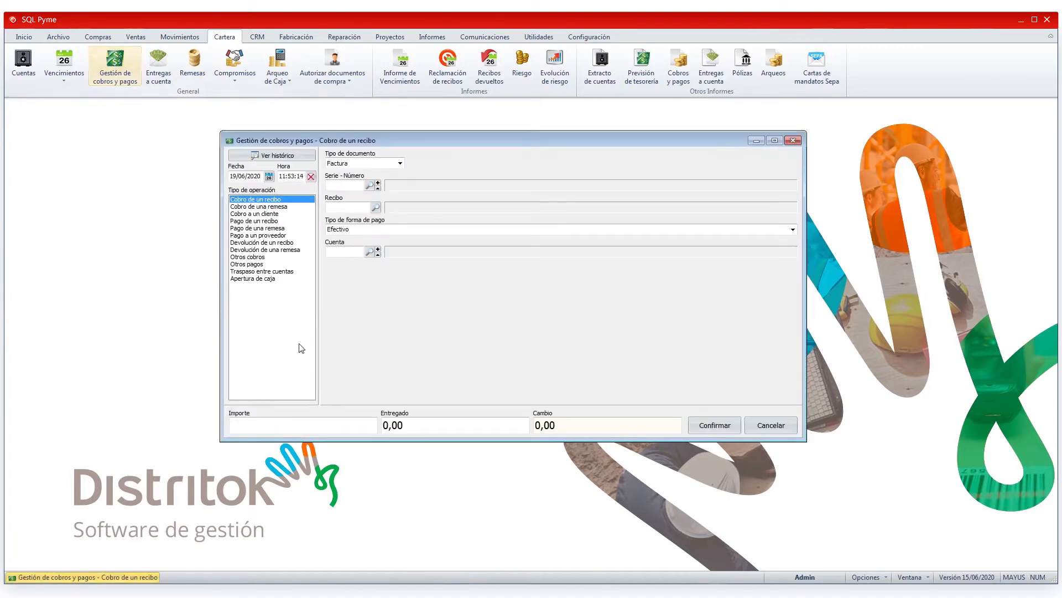
click(279, 206)
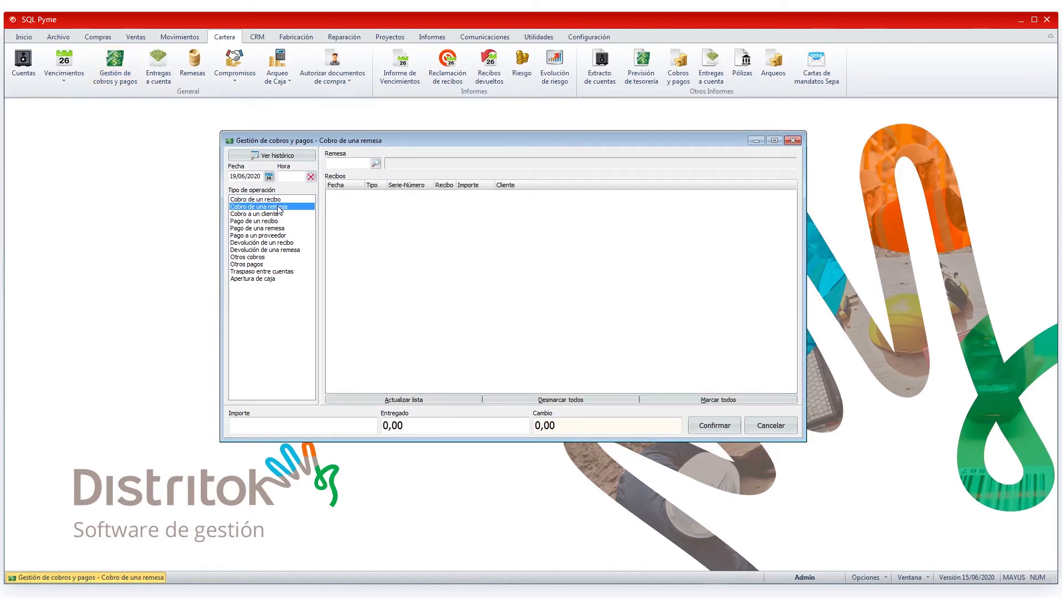
click(271, 215)
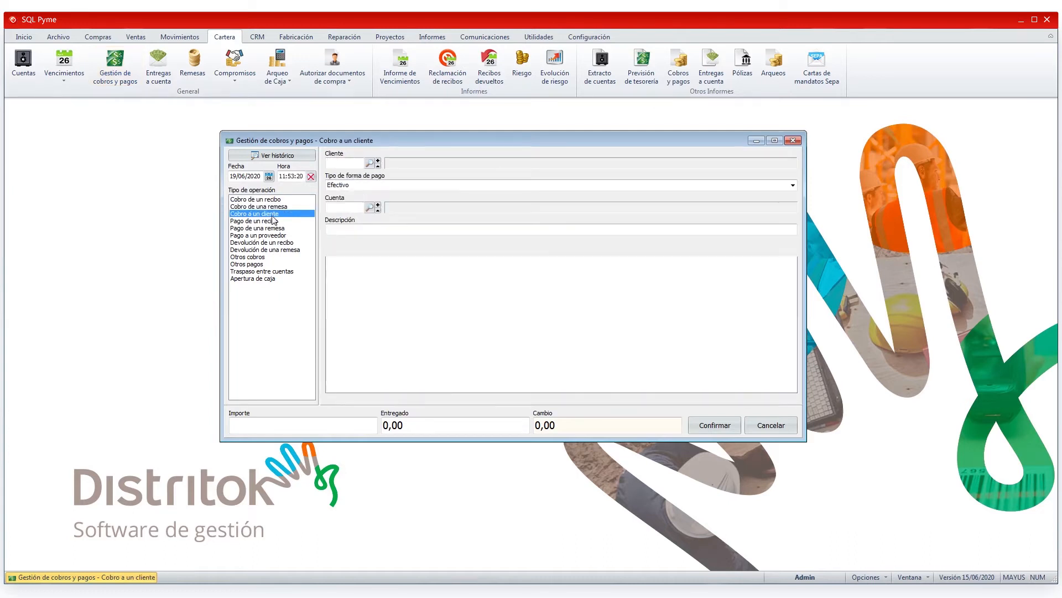
click(271, 221)
click(269, 228)
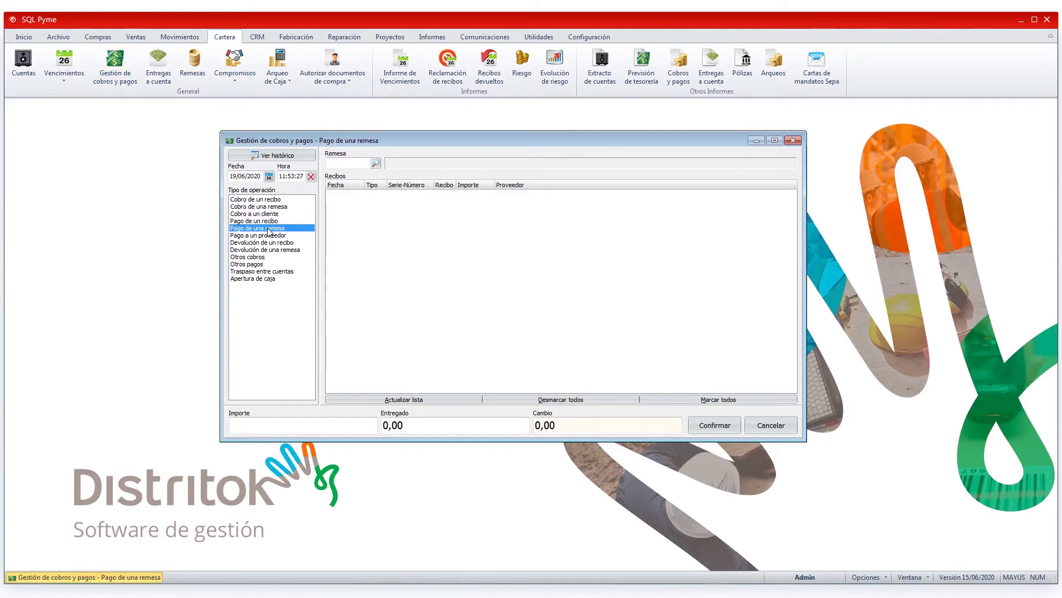
click(276, 202)
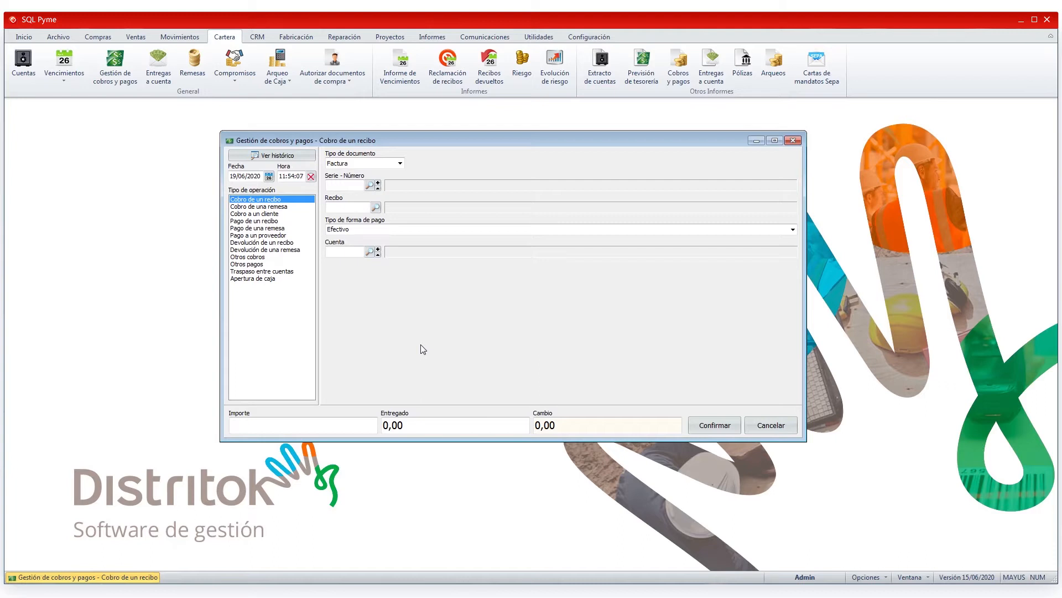
Step: Find invoice 2020-7 and load it as the document for the receipt collection
click(369, 189)
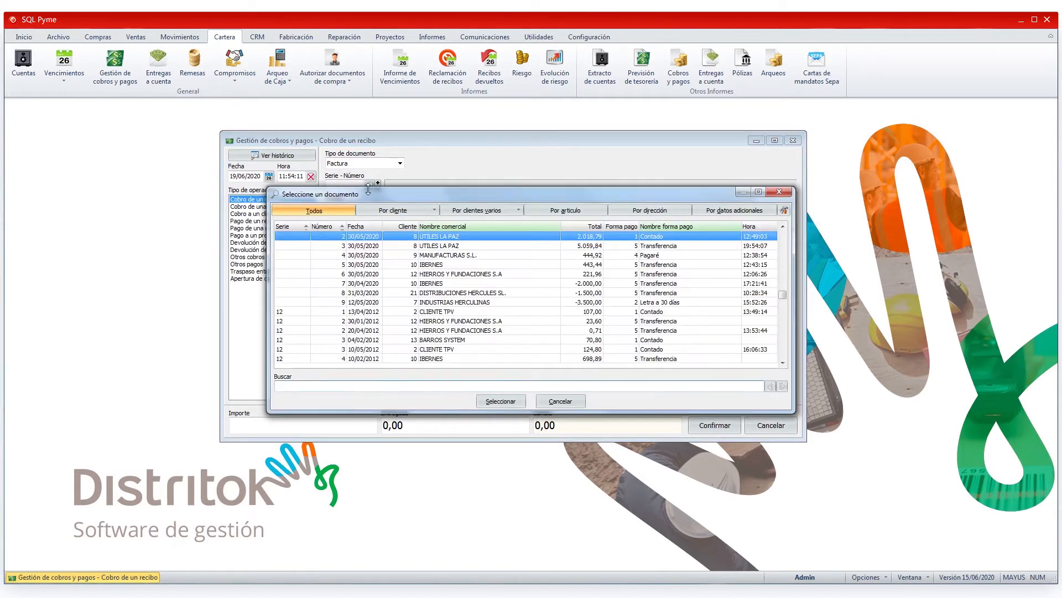
text(2020+7)
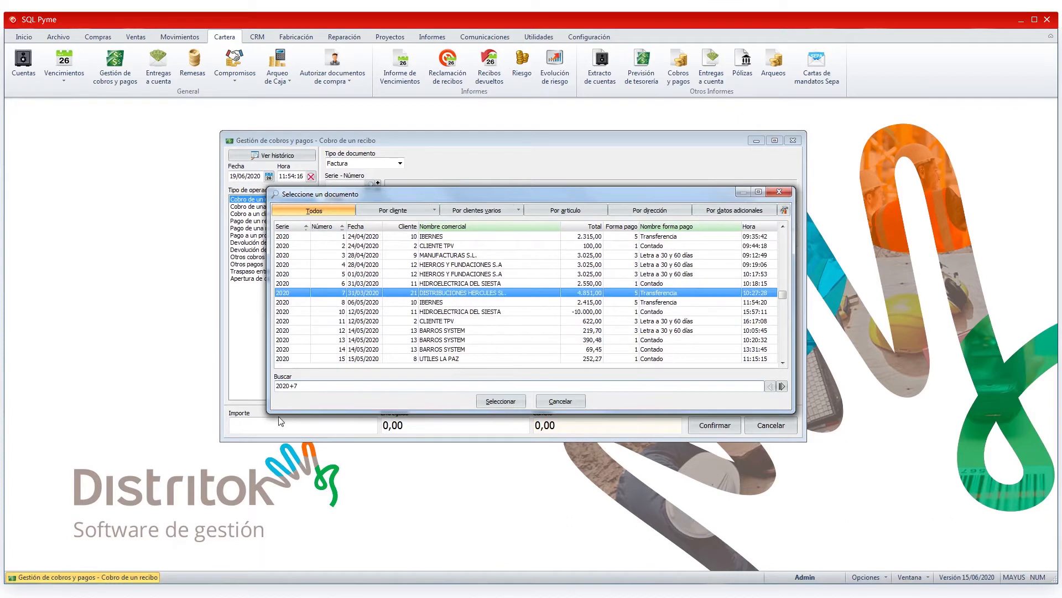
click(505, 404)
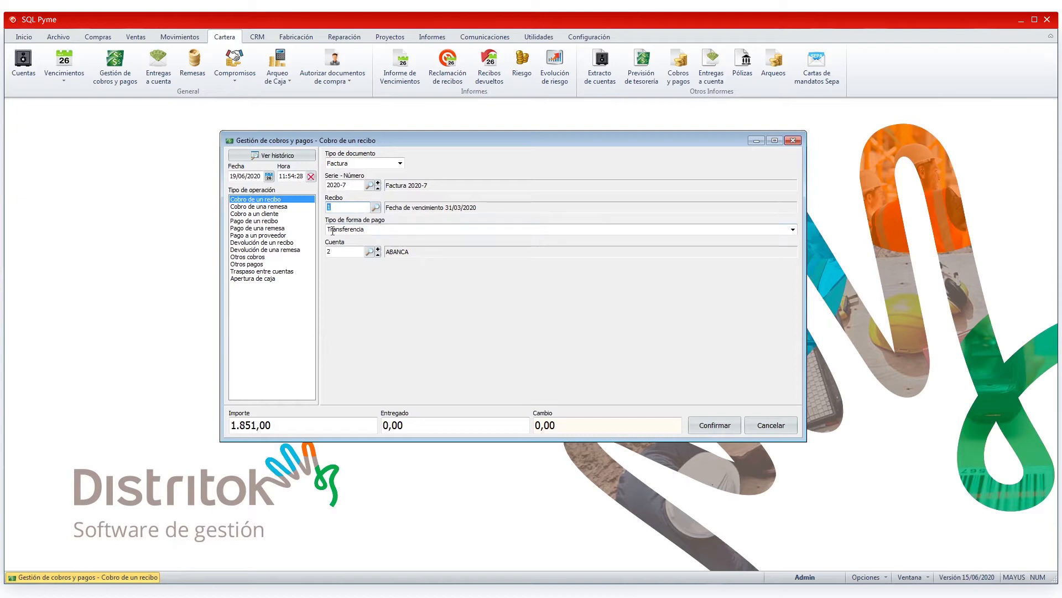
Step: Change the payment method of the receipt collection to Cheque
key(Tab)
key(Tab)
click(793, 230)
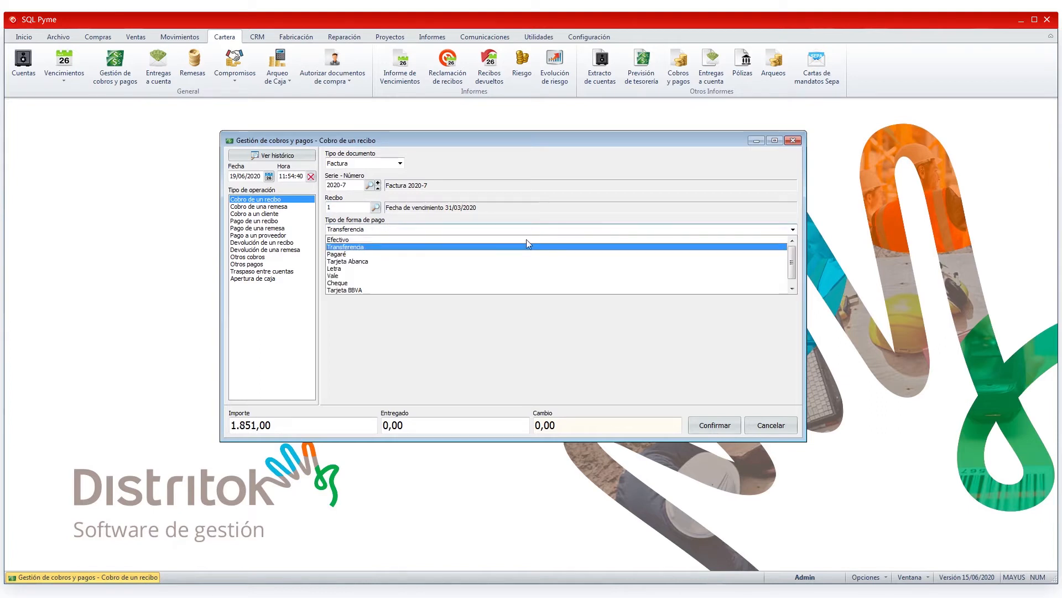
click(343, 284)
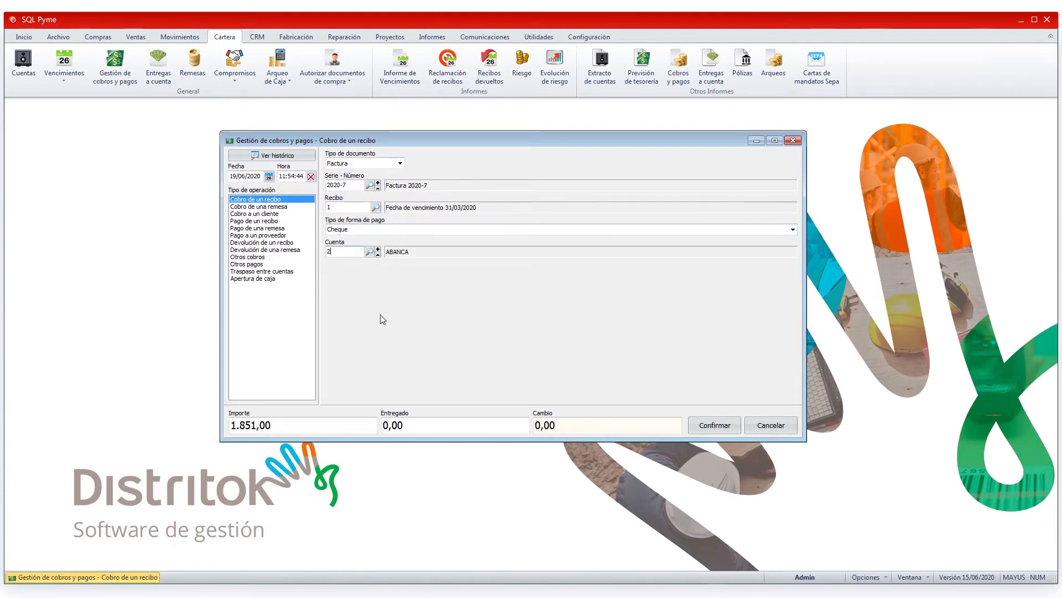
Step: Examine the available accounts and the receipts of invoice 2020-7 without changing either selection
click(369, 252)
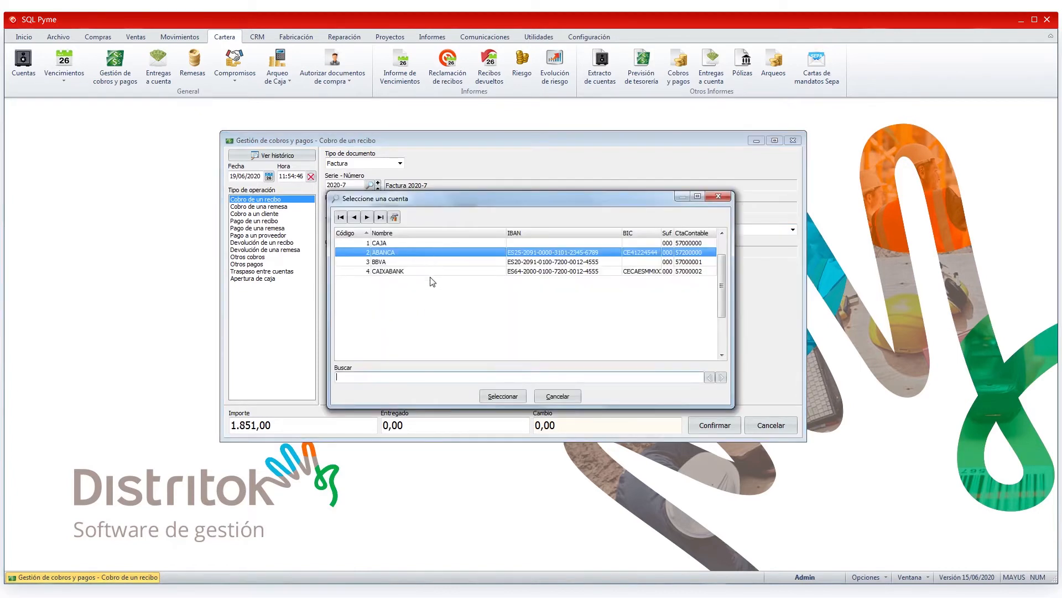
click(551, 396)
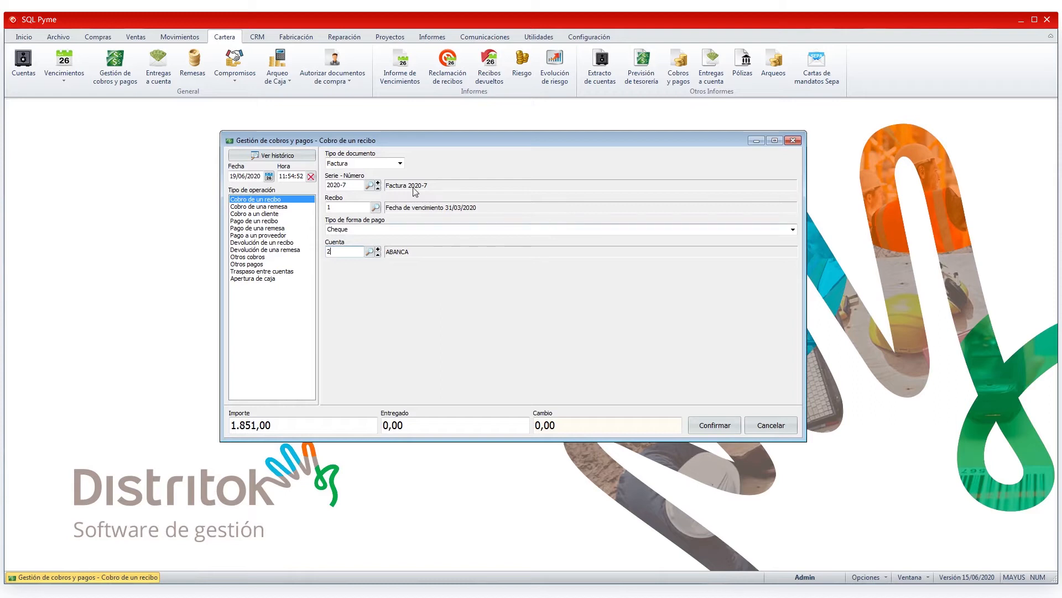
click(376, 208)
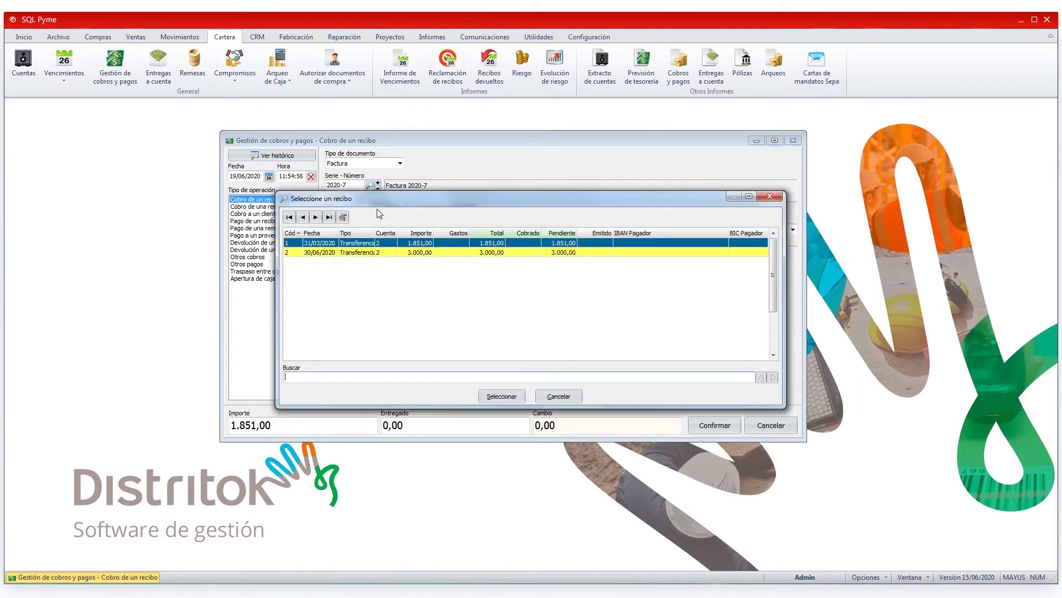
click(329, 253)
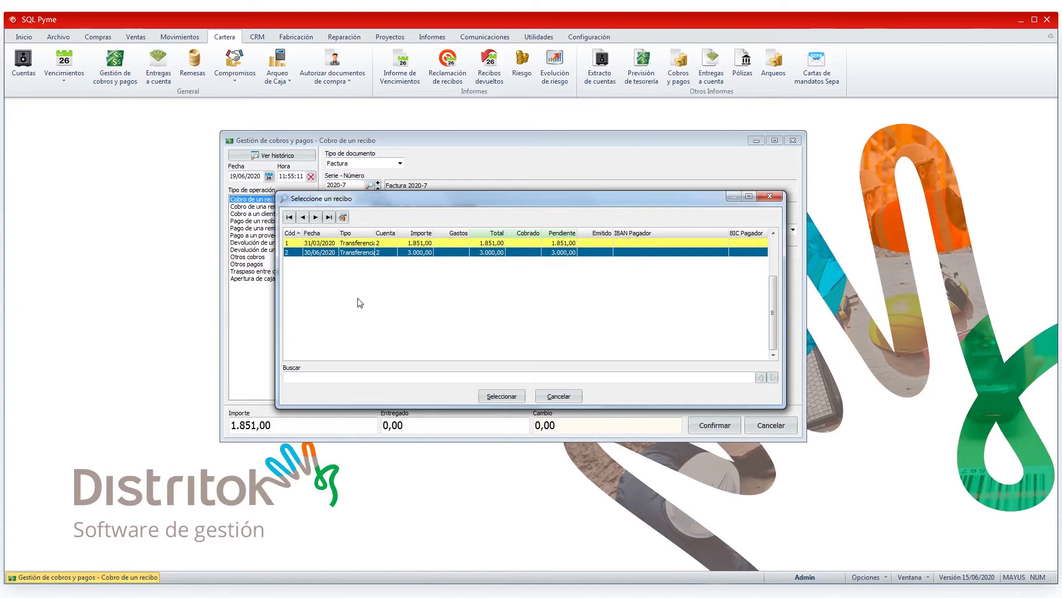
click(558, 396)
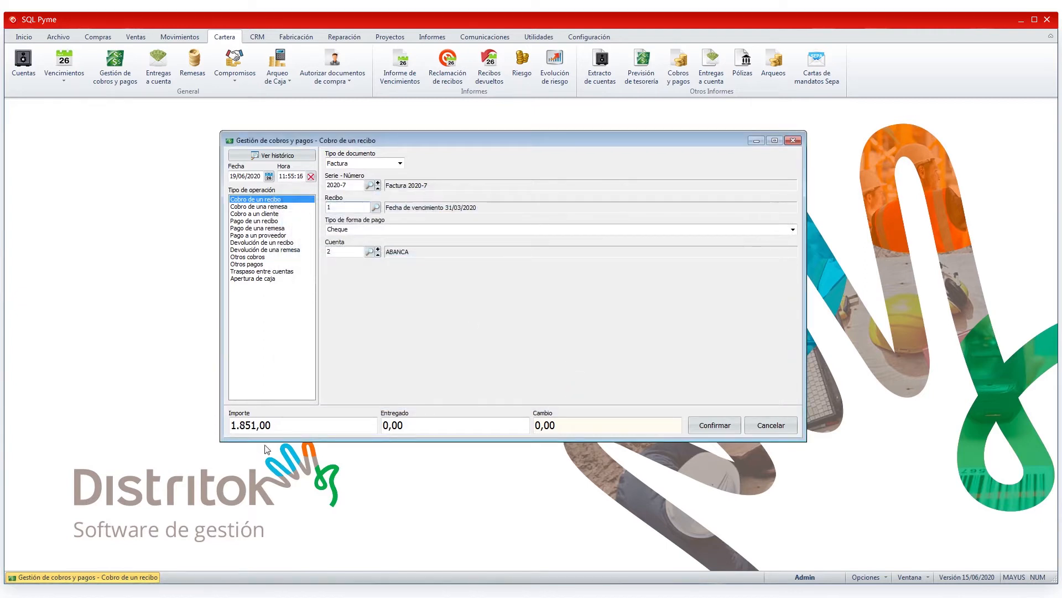
Step: Set the amount collected on the receipt to 1000
drag(274, 426, 216, 432)
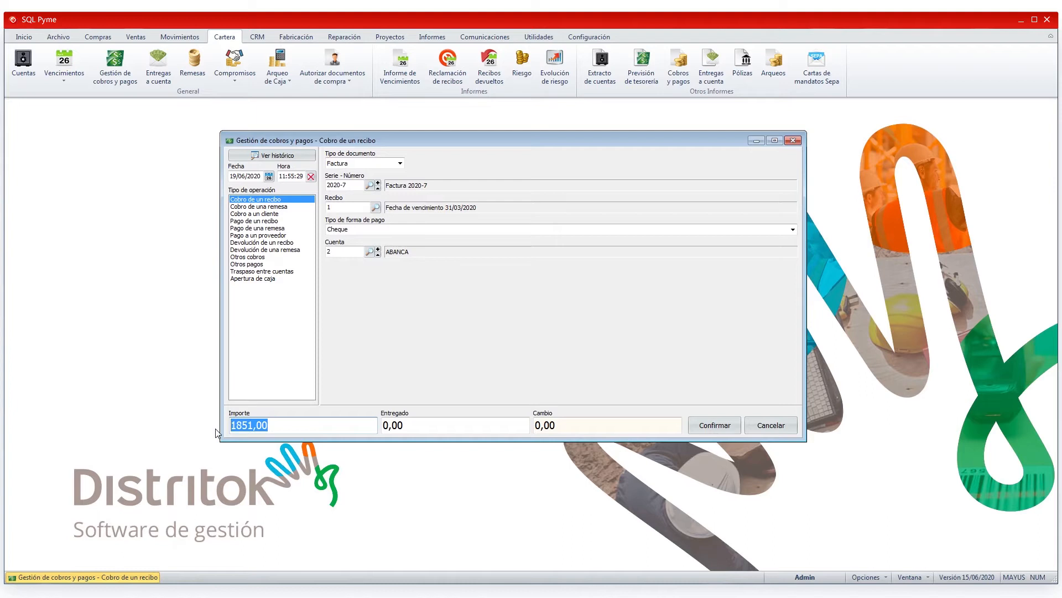
text(1000)
click(419, 426)
click(597, 426)
click(467, 430)
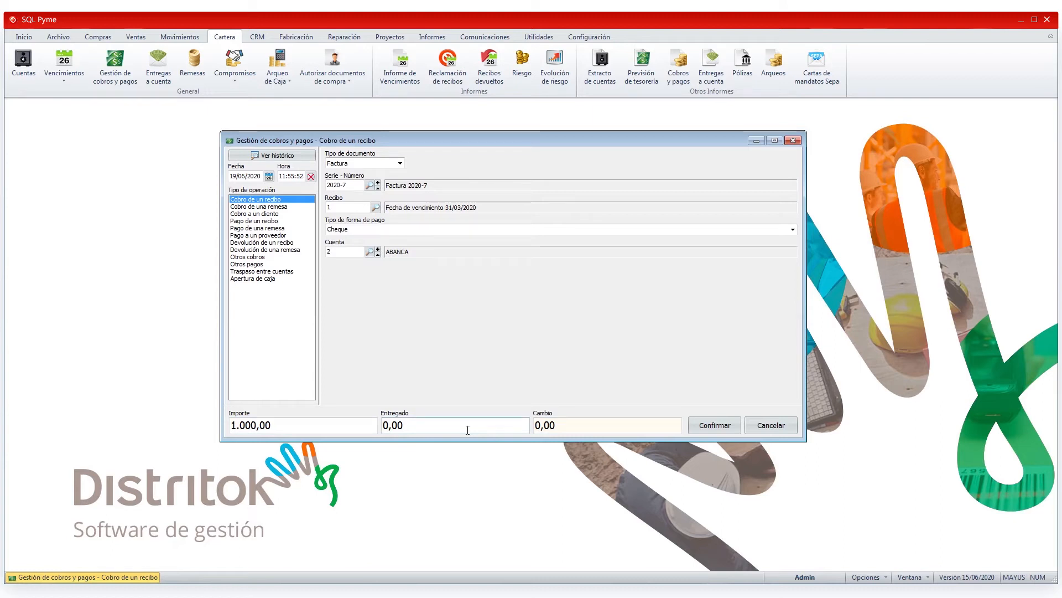
Step: Date the collection 18/06/2020 and confirm it without printing a voucher
click(258, 176)
drag(257, 176, 229, 177)
text(1)
text(8/06)
key(Tab)
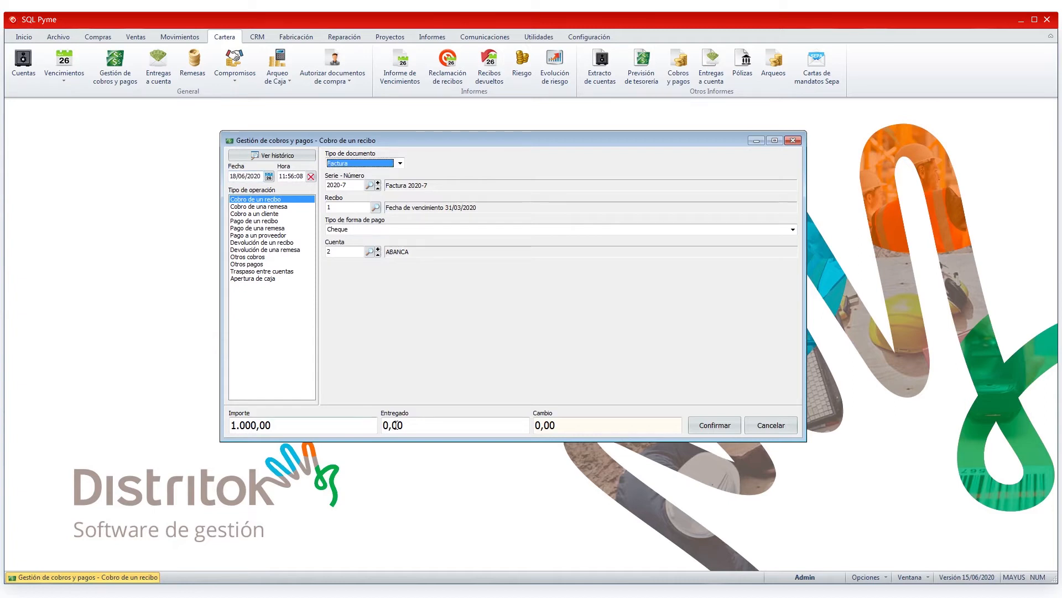
click(714, 425)
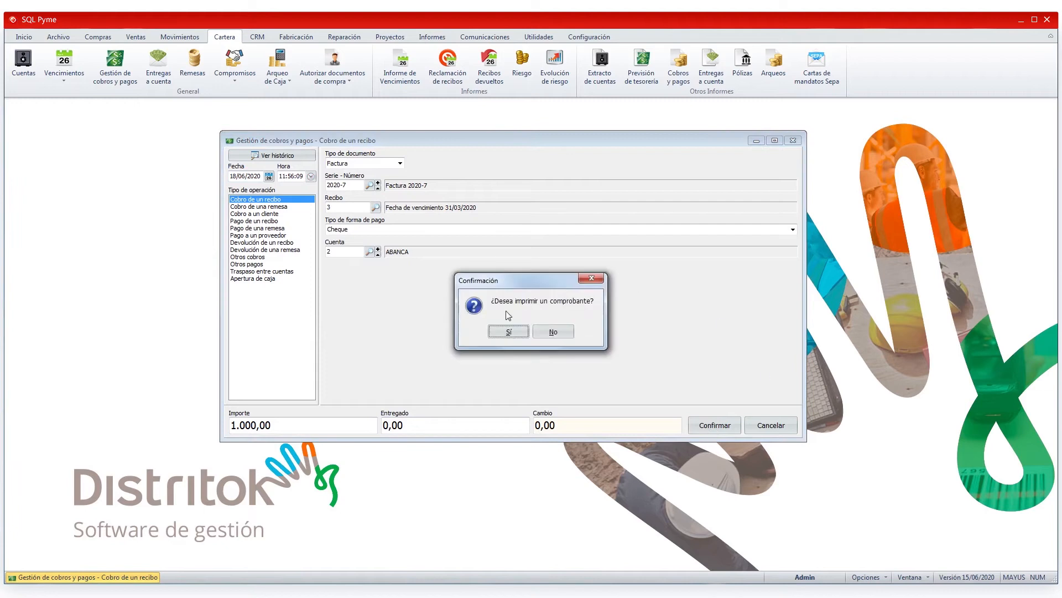
click(552, 333)
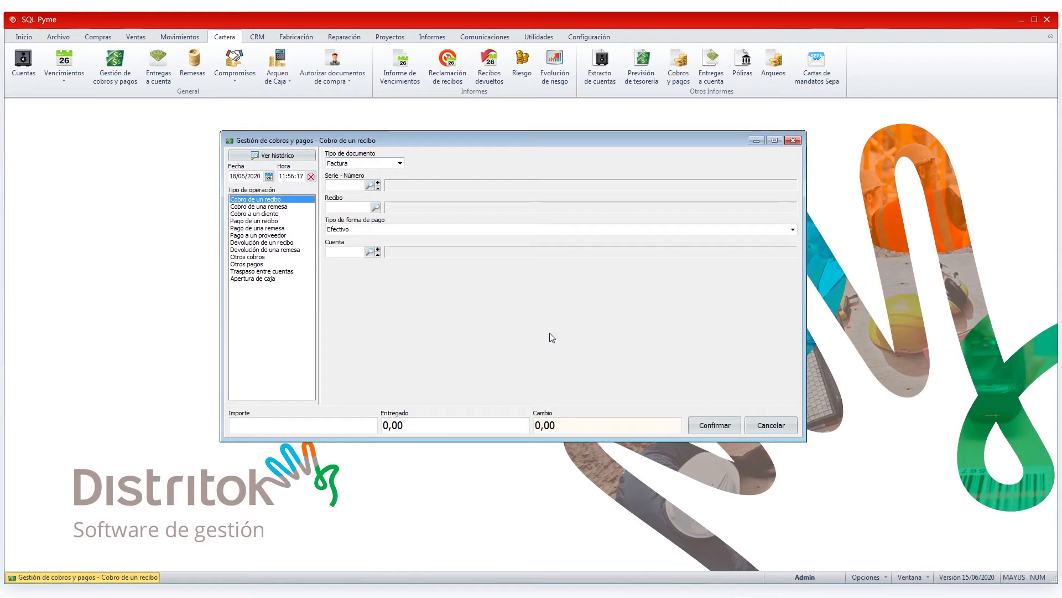
Step: Load invoice 2020-7 in a new receipt collection to check the pending amount, and cancel the operation
click(356, 187)
text(2020-7)
key(Return)
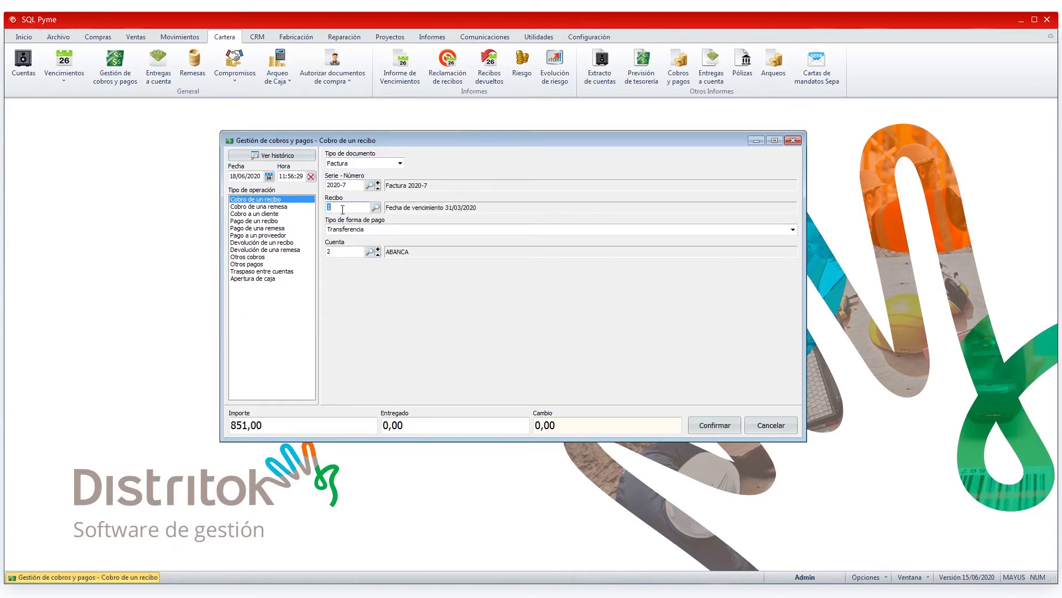
click(283, 429)
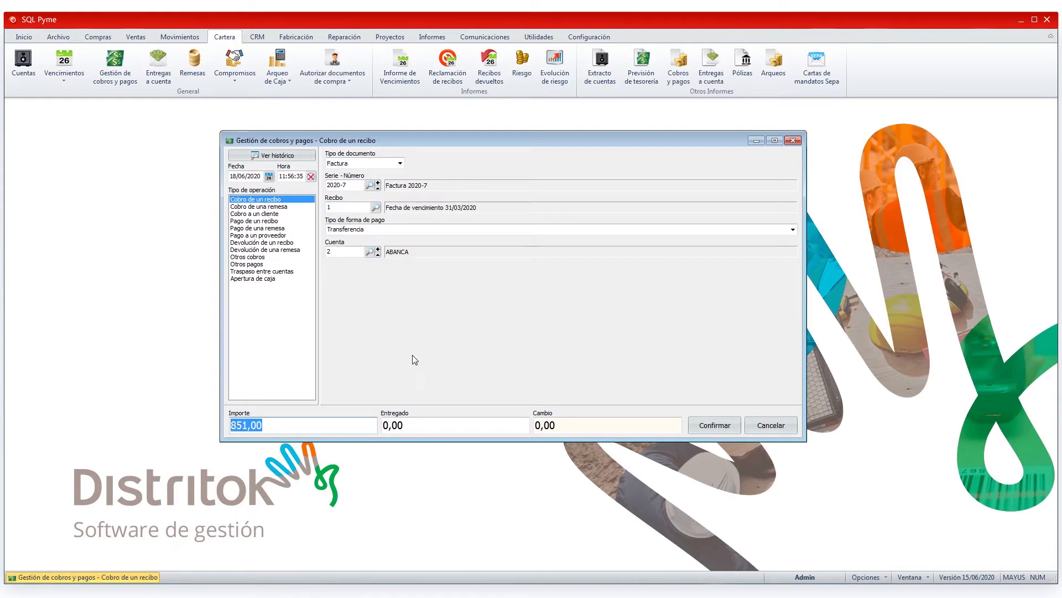
click(769, 426)
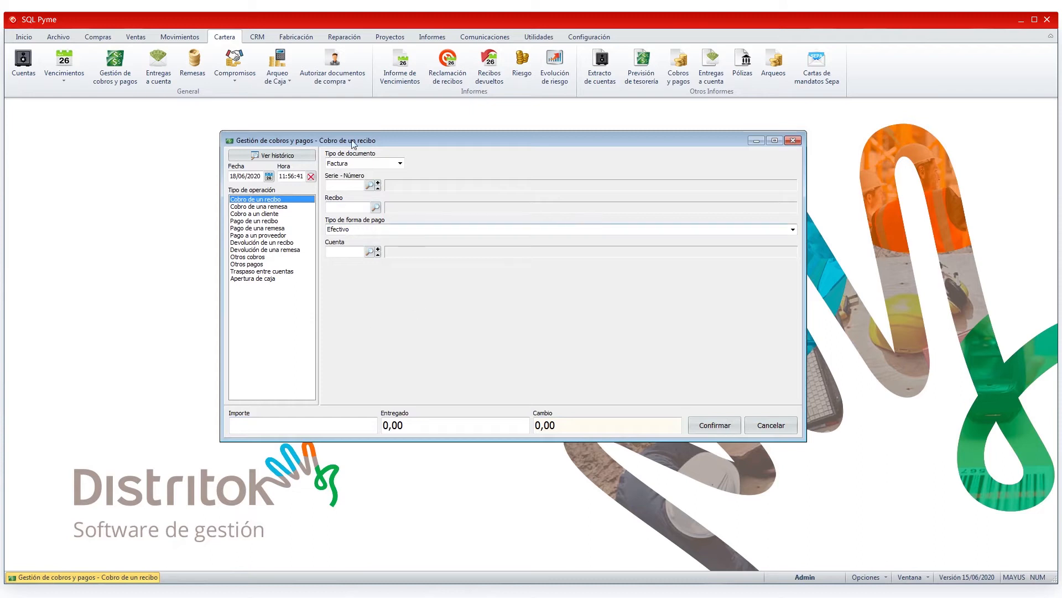
Step: View the history of collections and payments and look at the cash movement search window
click(262, 159)
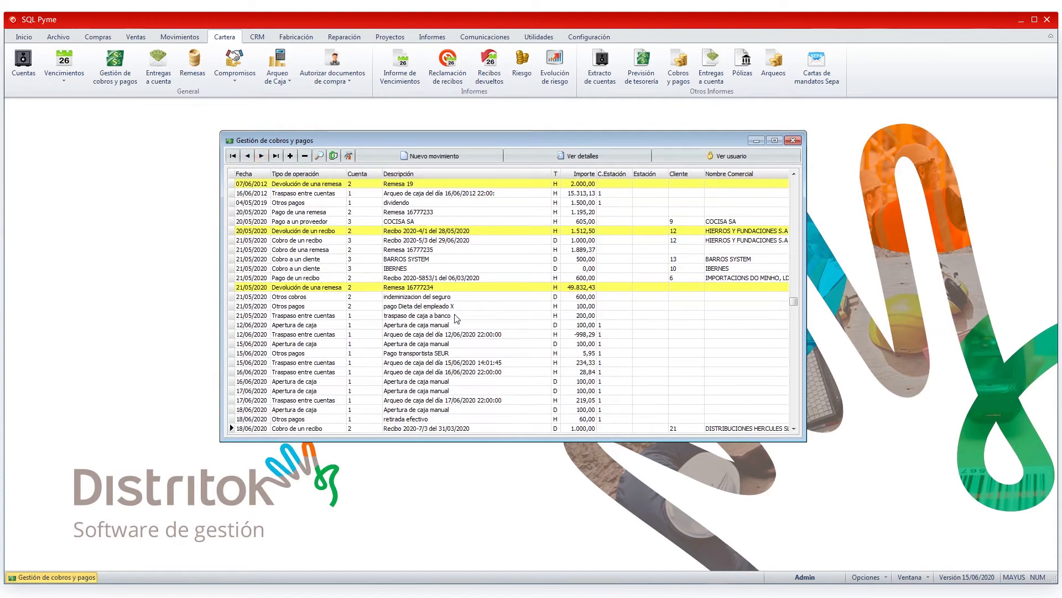
click(318, 160)
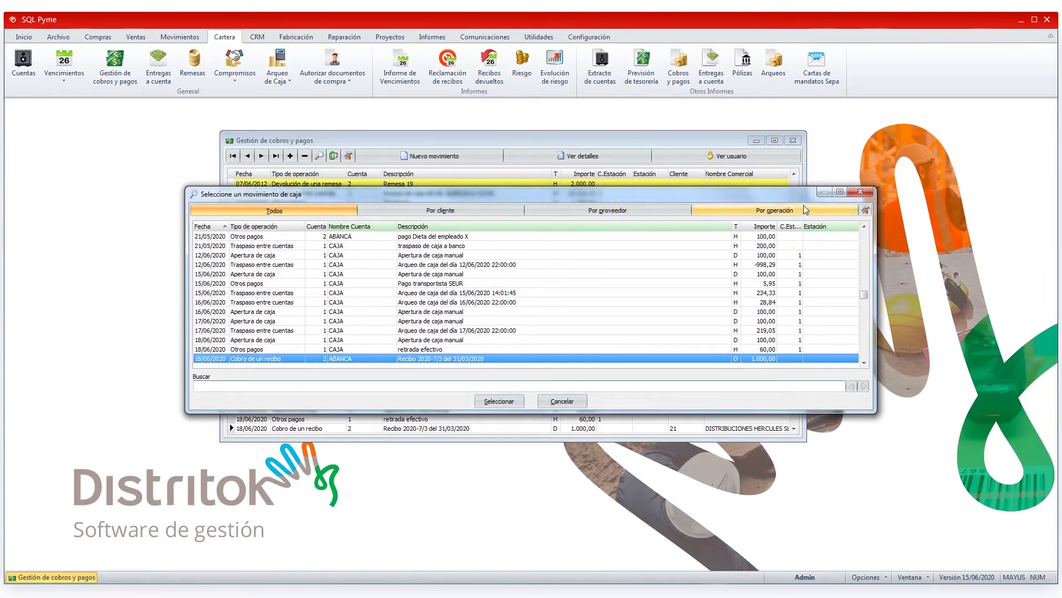
click(562, 401)
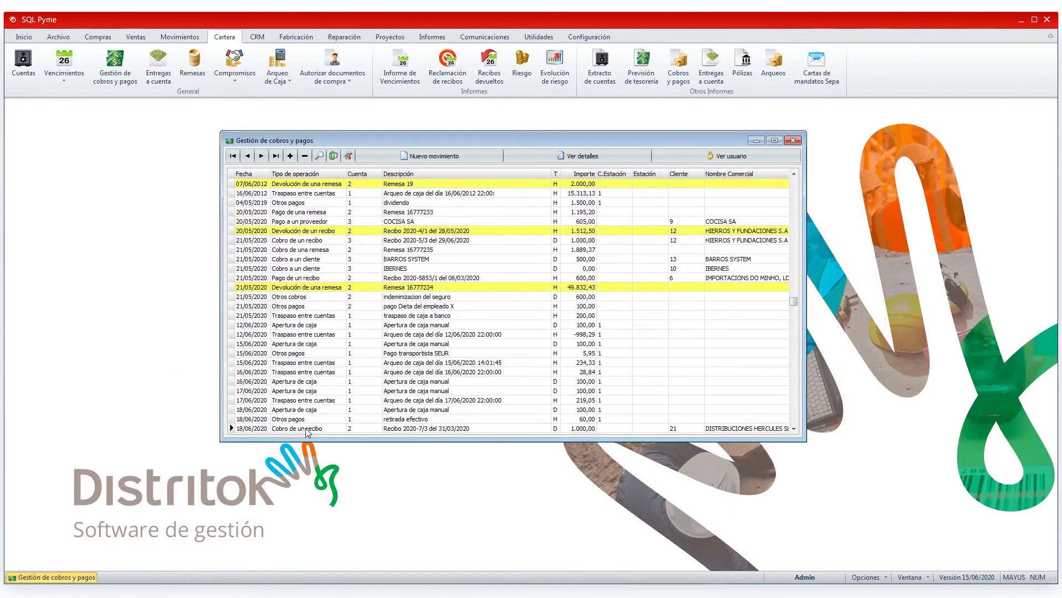
Step: View the details of the latest receipt collection in the history and check which user created it
click(307, 430)
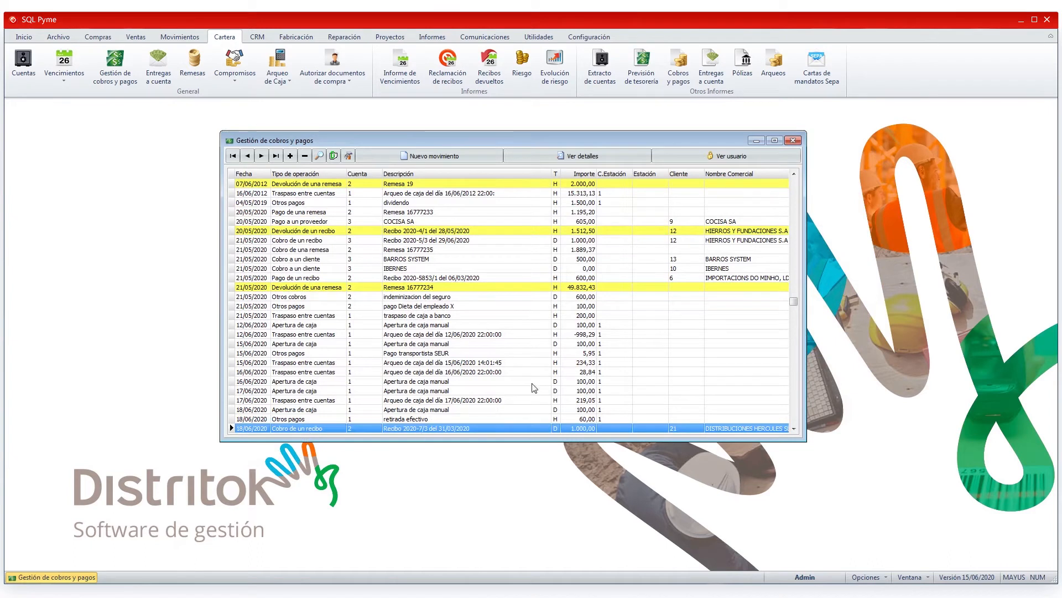
click(596, 157)
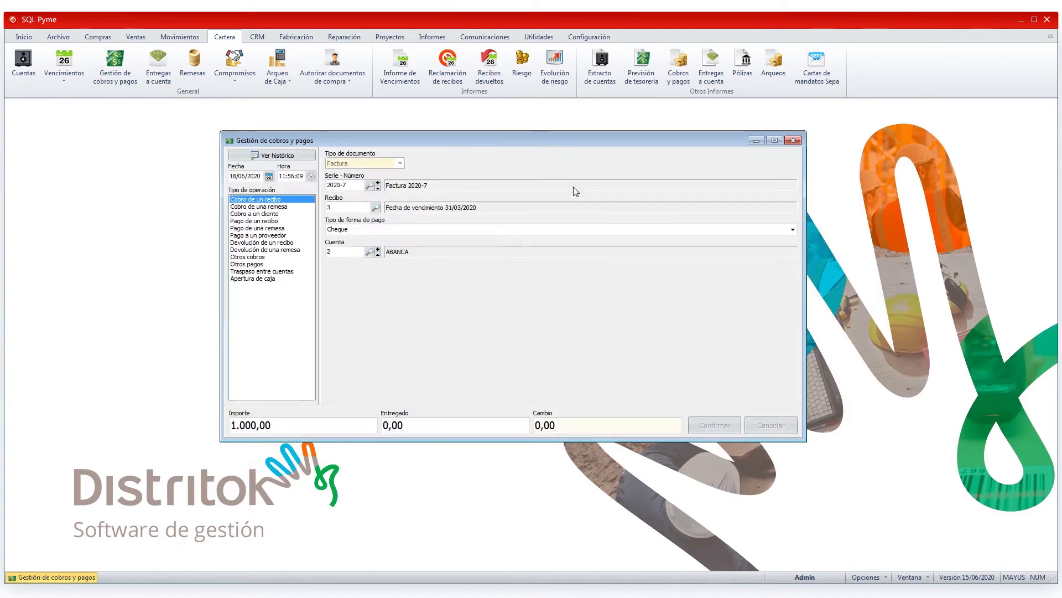
click(272, 156)
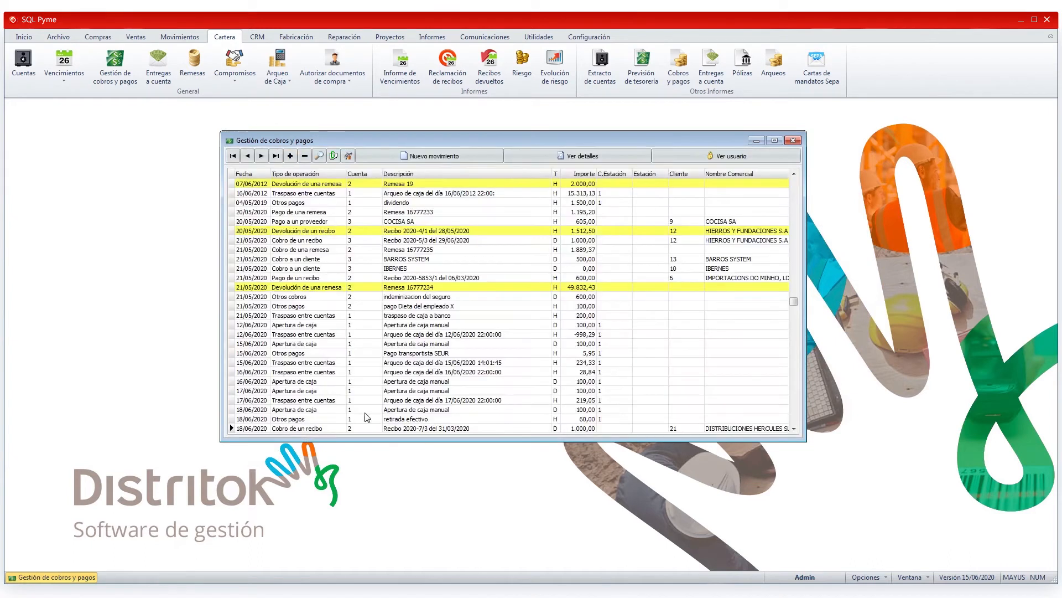
click(406, 429)
click(725, 161)
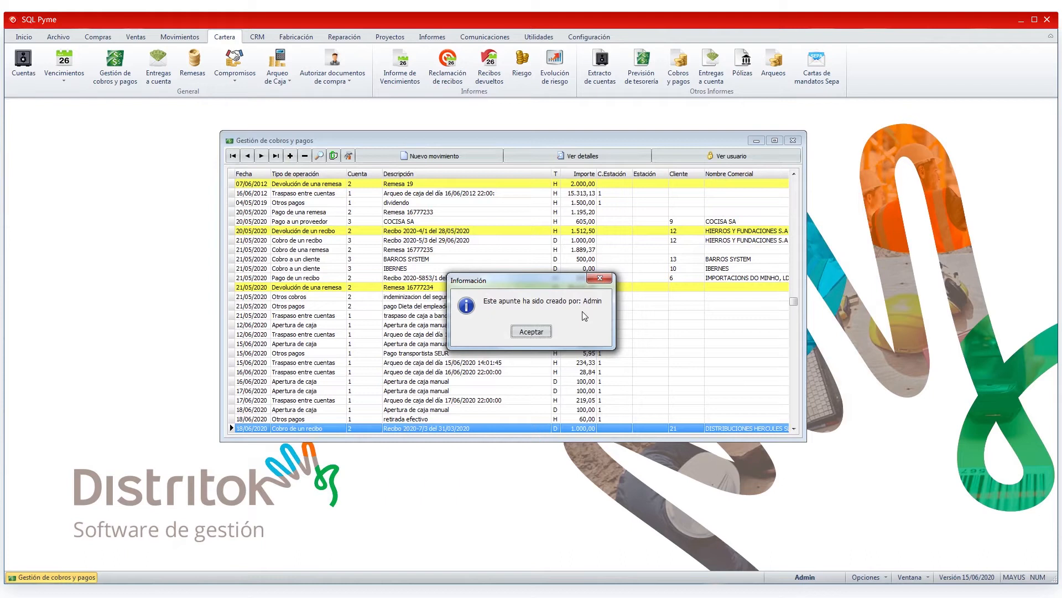
click(538, 332)
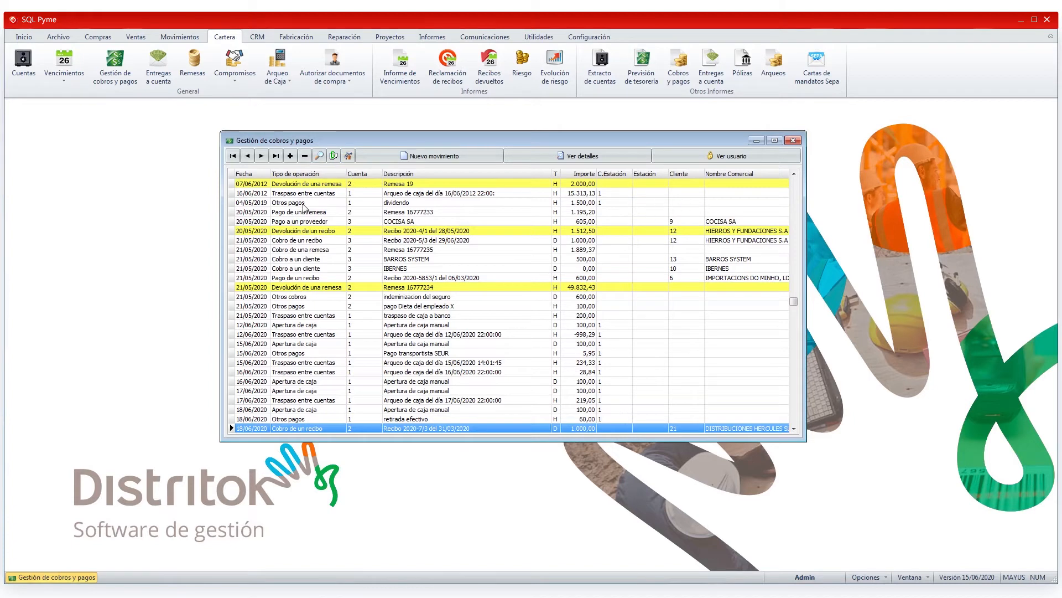
Step: Try hiding the Fecha column in the history grid's format settings and discard the change
click(348, 159)
click(505, 264)
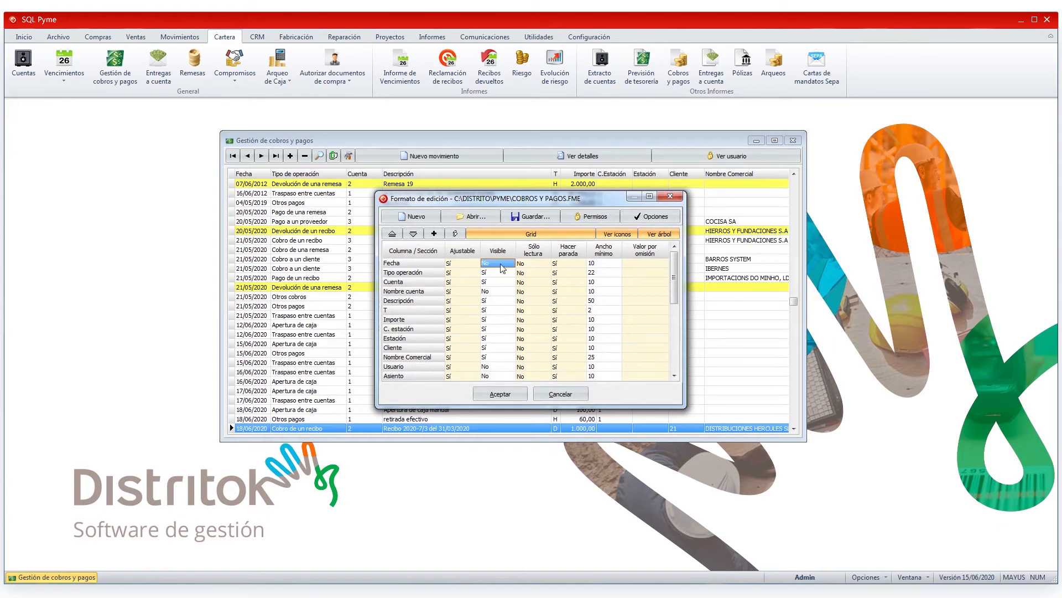
click(561, 391)
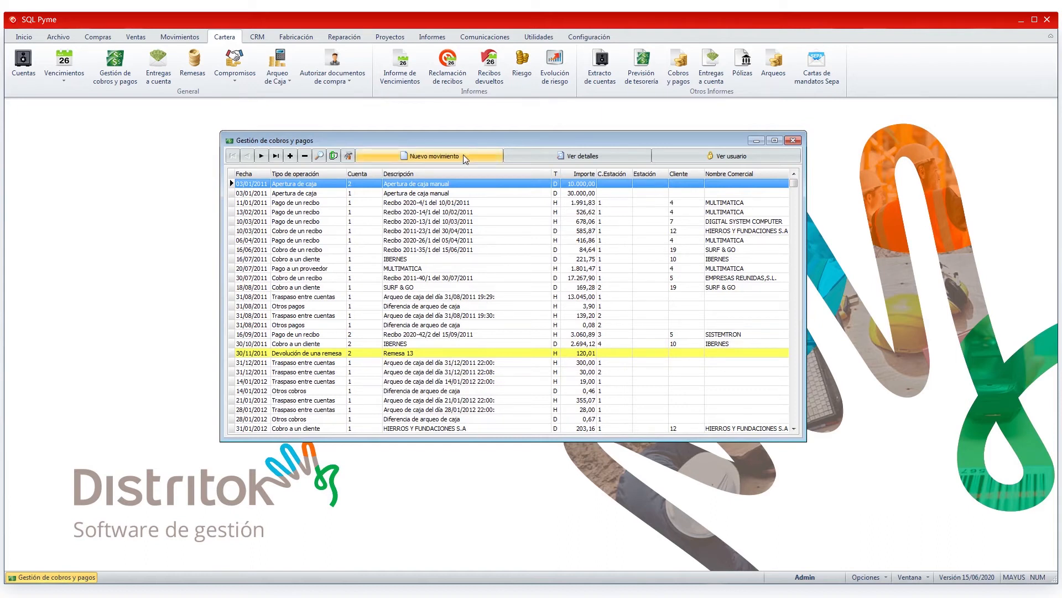
Step: Start a new remittance collection and load remittance 20, REMESA AL COBRO MAYO
click(291, 156)
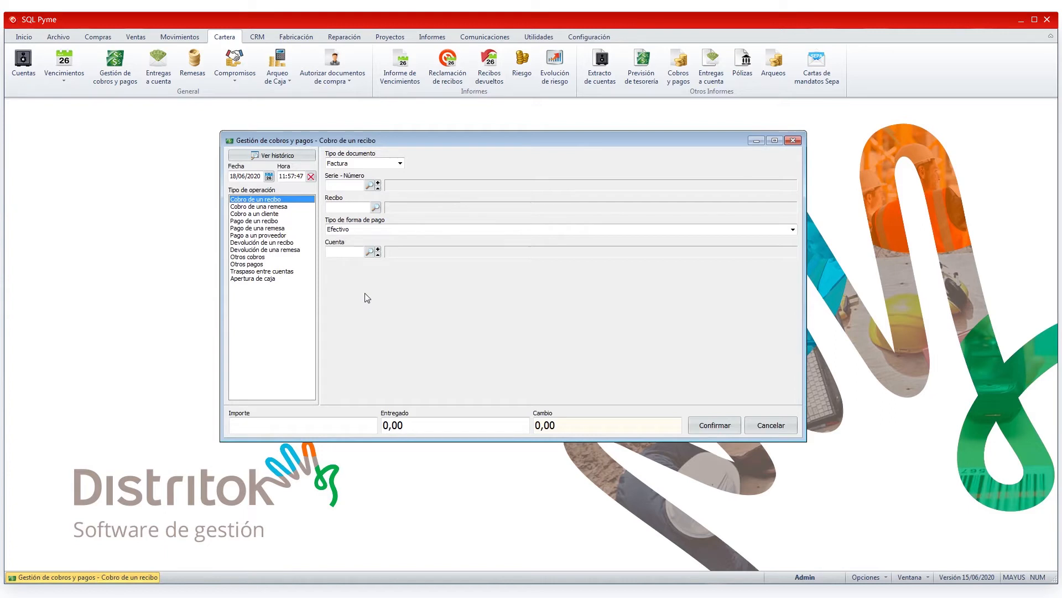
click(286, 207)
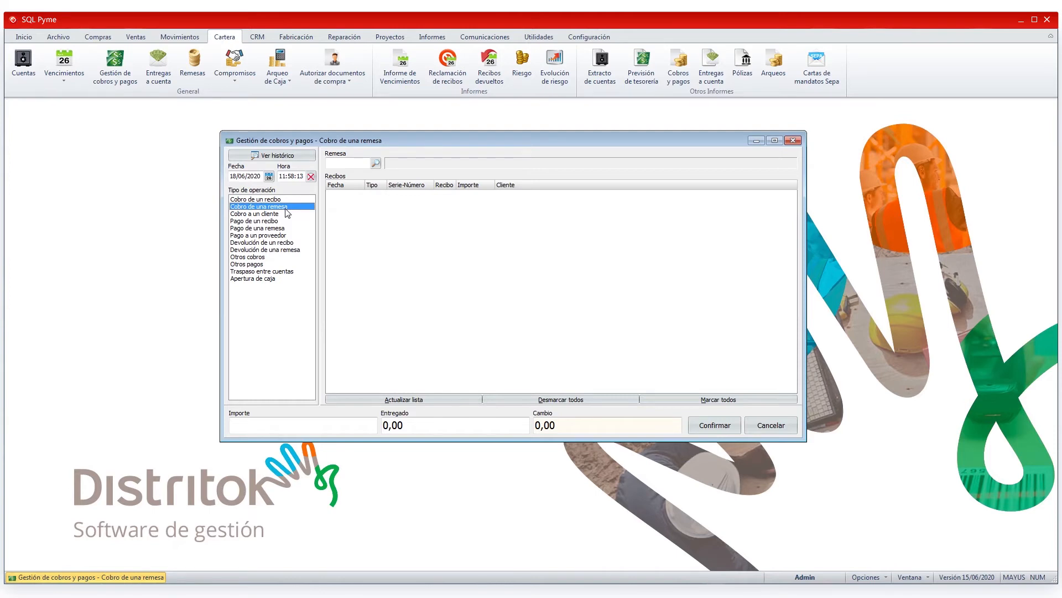
click(375, 163)
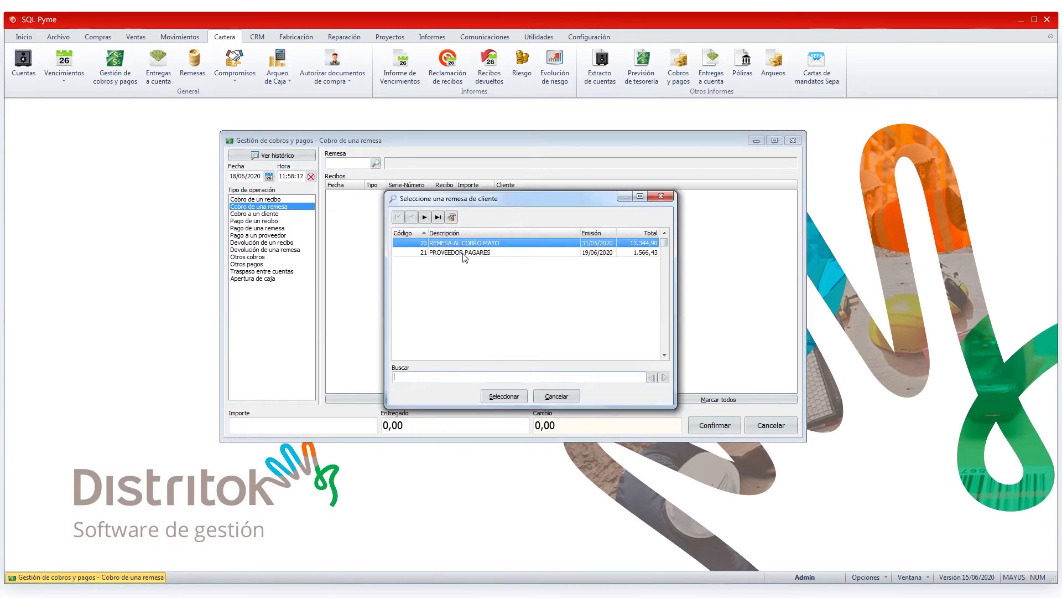
click(506, 396)
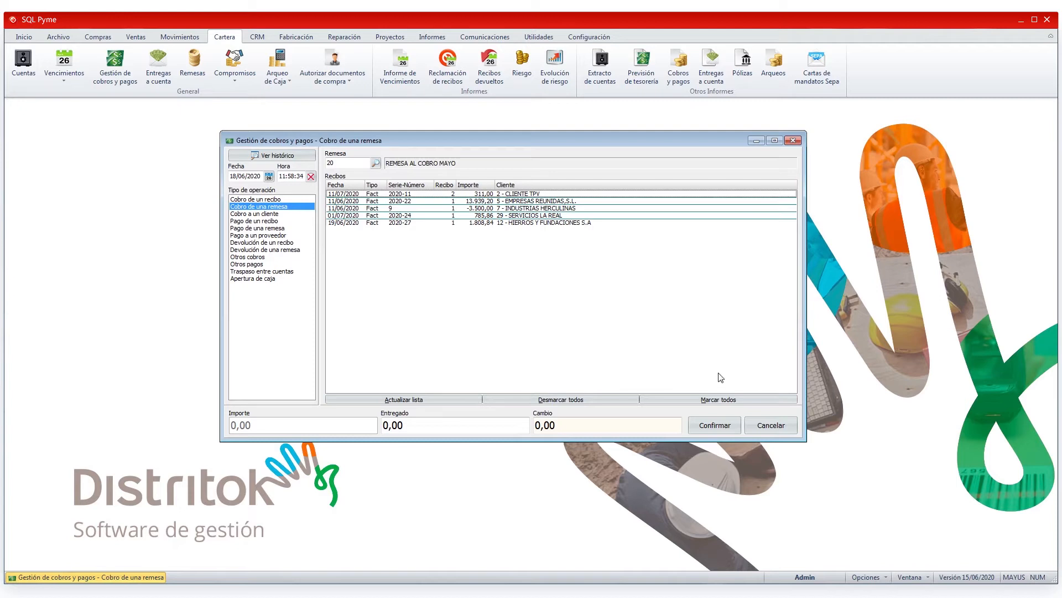
Step: Try marking and unmarking all the remittance's receipts, and leave only those of invoices 2020-11, 2020-22 and 2020-24 marked
click(719, 402)
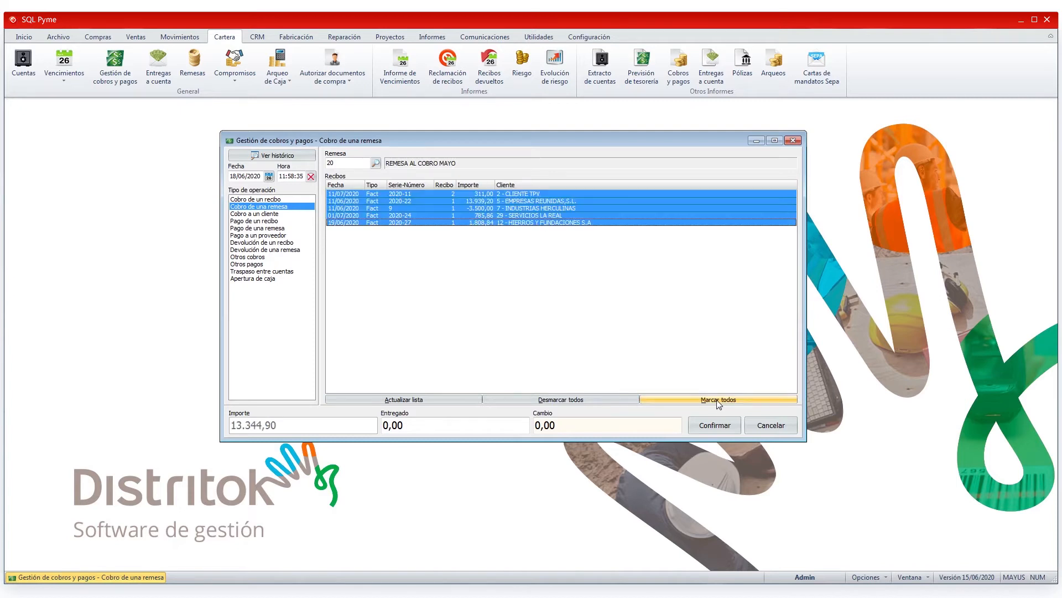
click(588, 400)
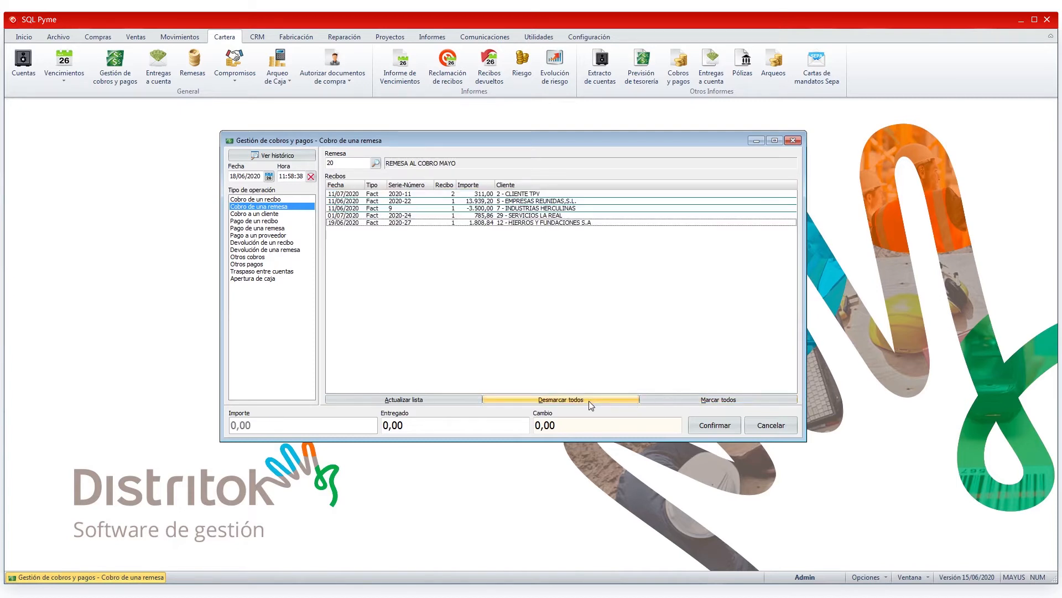
click(362, 194)
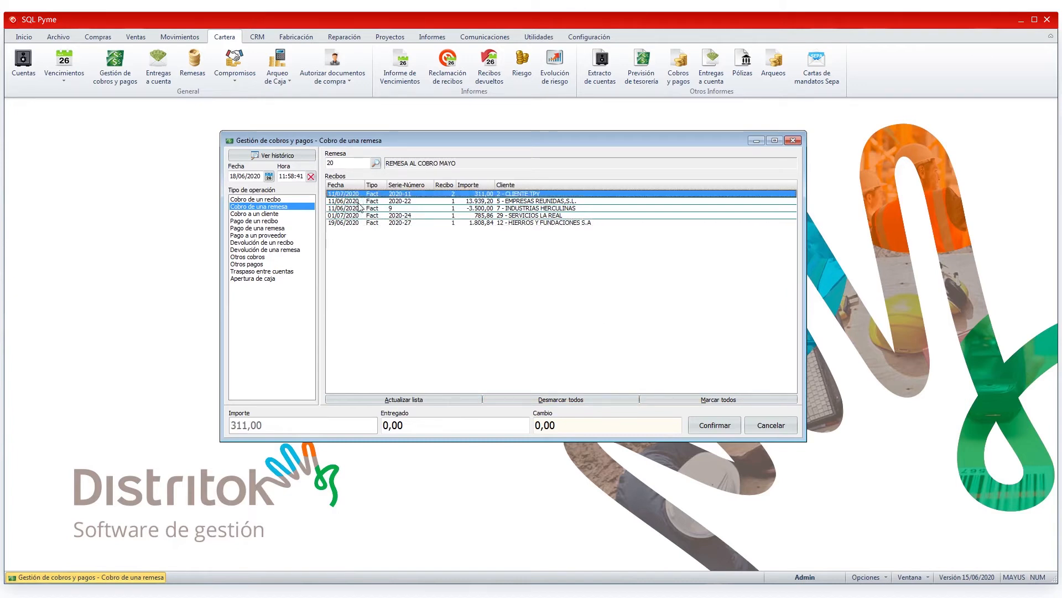
click(359, 201)
click(359, 215)
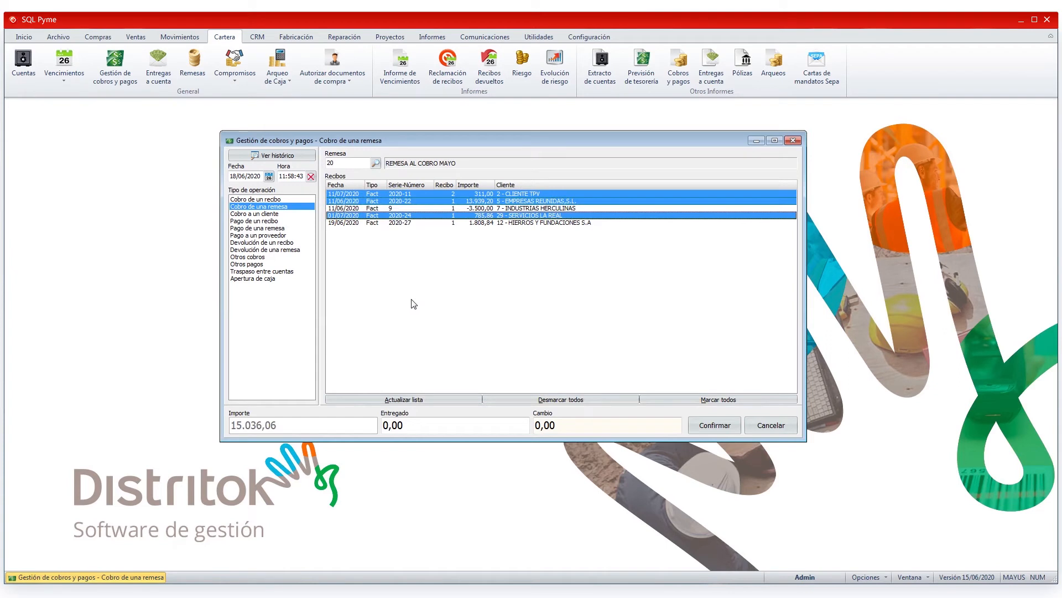
Step: Confirm the remittance collection for the marked receipts without printing the voucher
drag(262, 176, 198, 176)
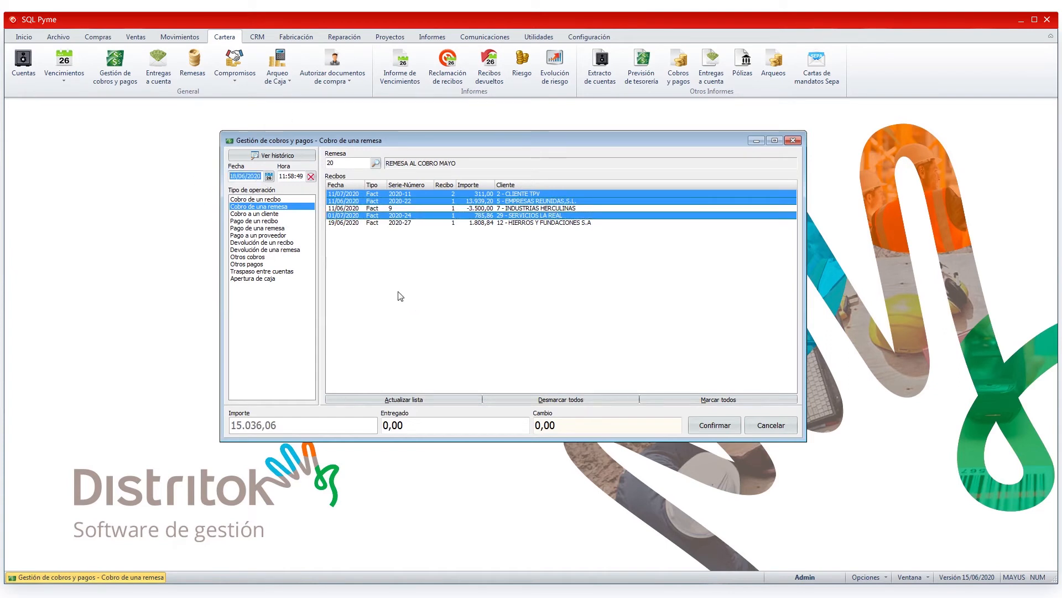
click(717, 435)
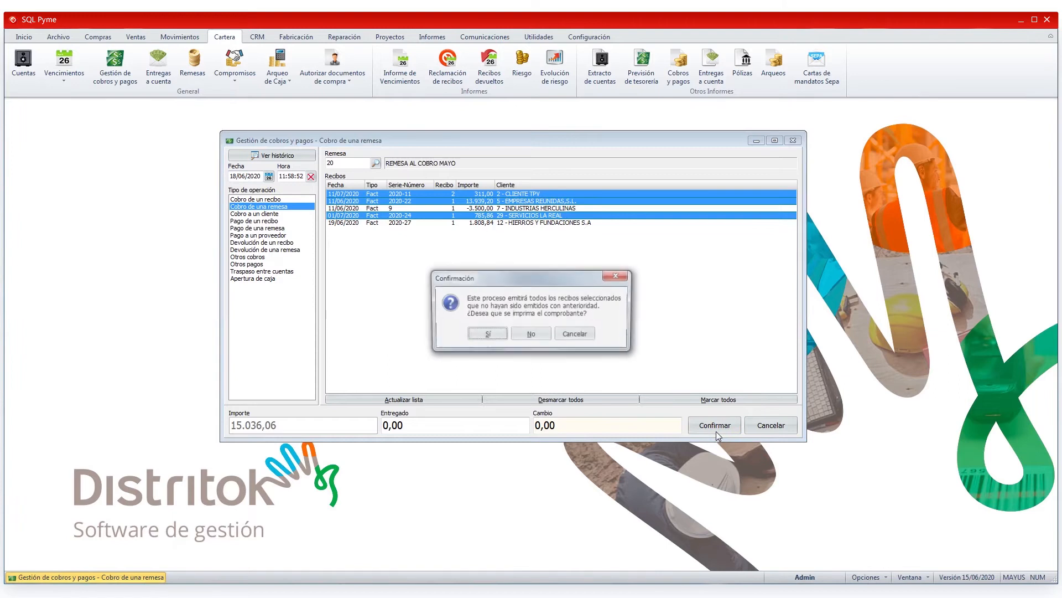
click(531, 333)
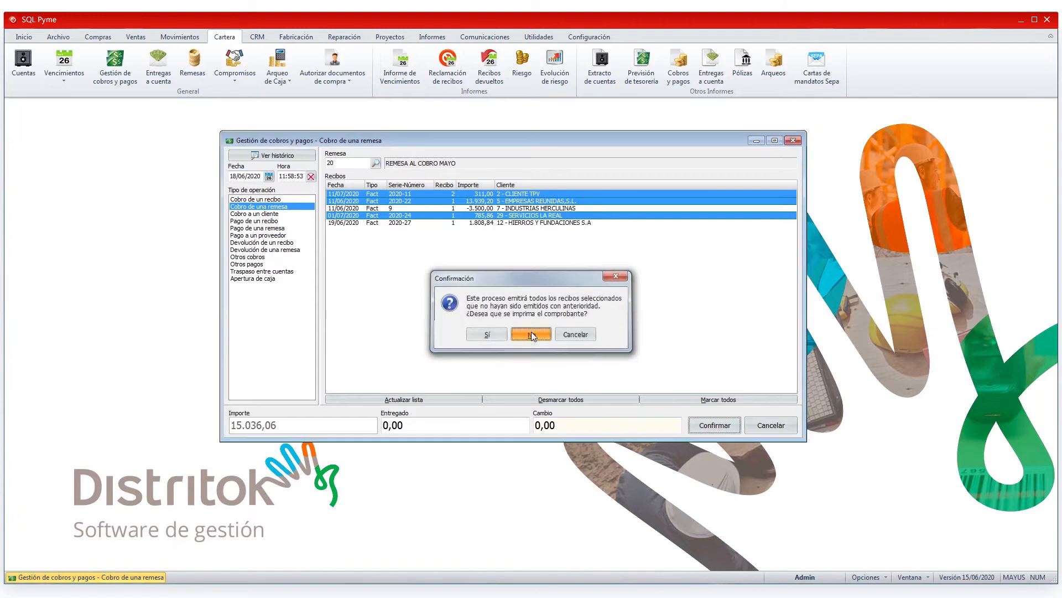
Step: Start a customer collection and load the customer HIERROS Y FUNDACIONES S.A
click(239, 215)
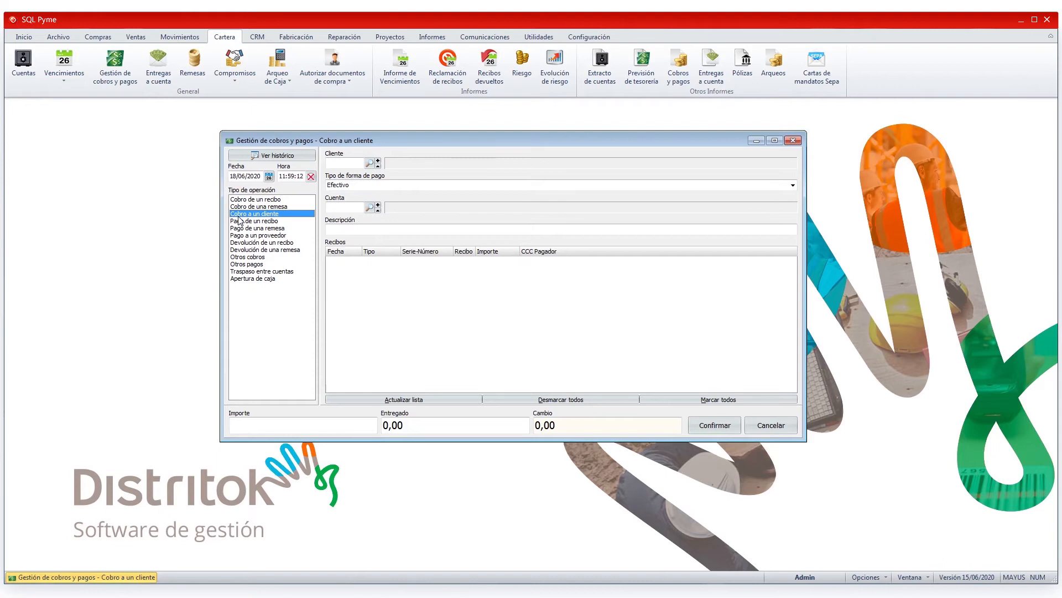
click(369, 163)
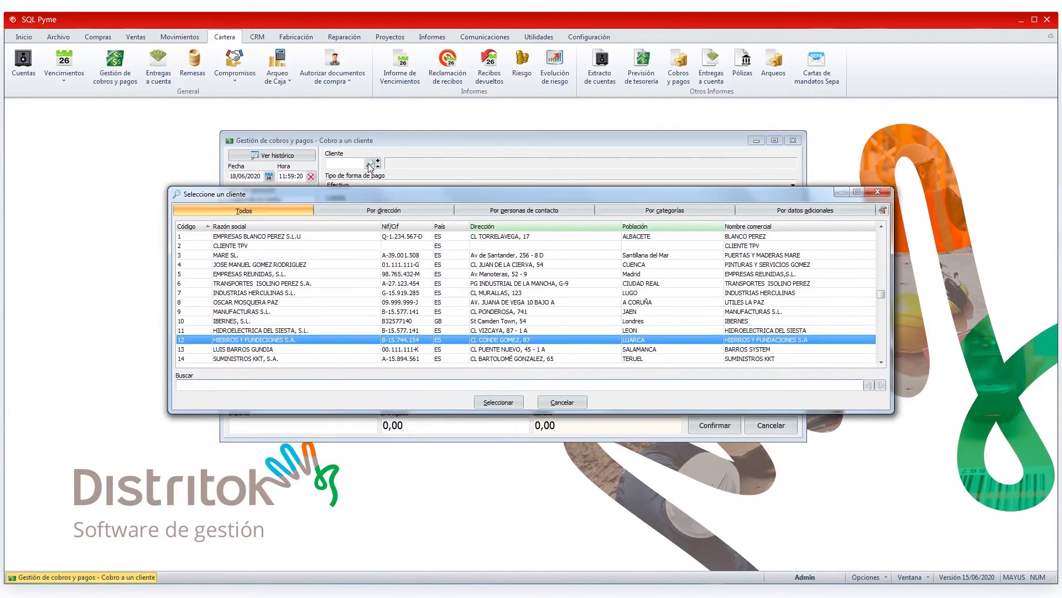
click(509, 400)
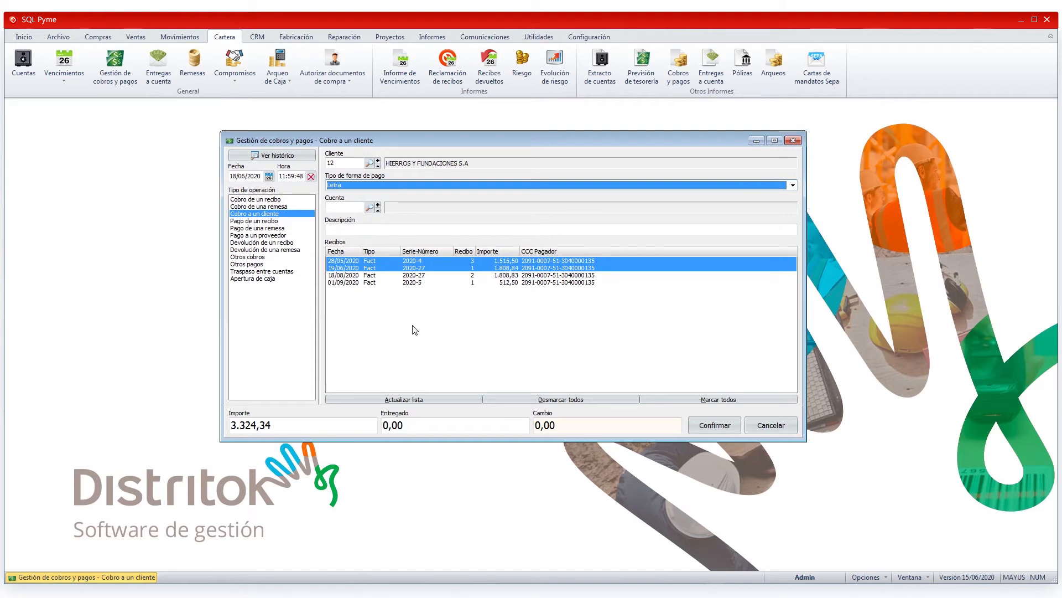
Step: Try different receipt selections, leaving receipt 3 of invoice 2020-4 and receipt 2 of invoice 2020-27 marked
click(358, 275)
click(365, 282)
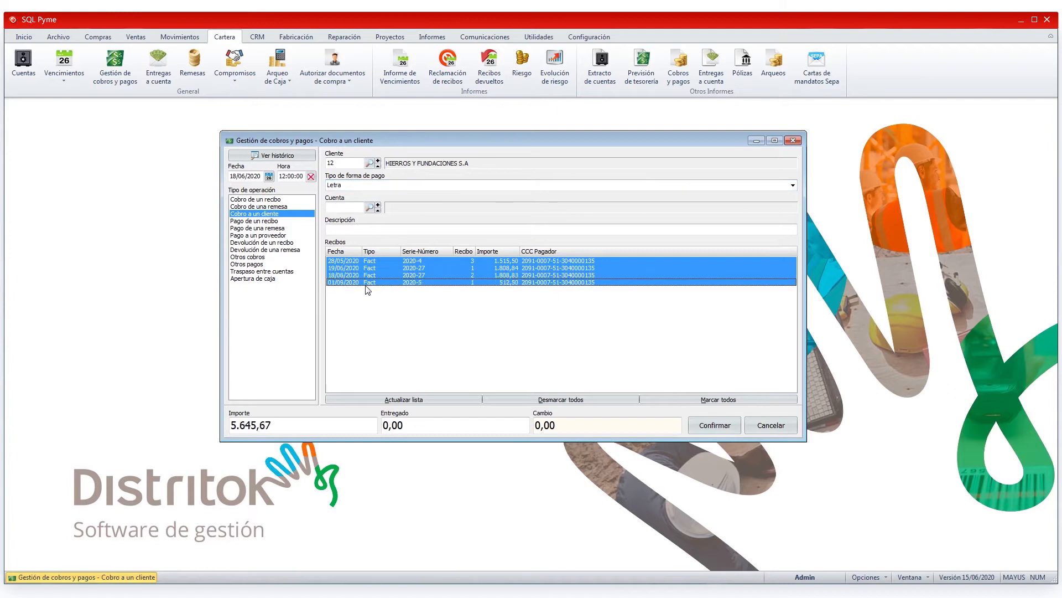
click(366, 282)
click(374, 275)
click(381, 267)
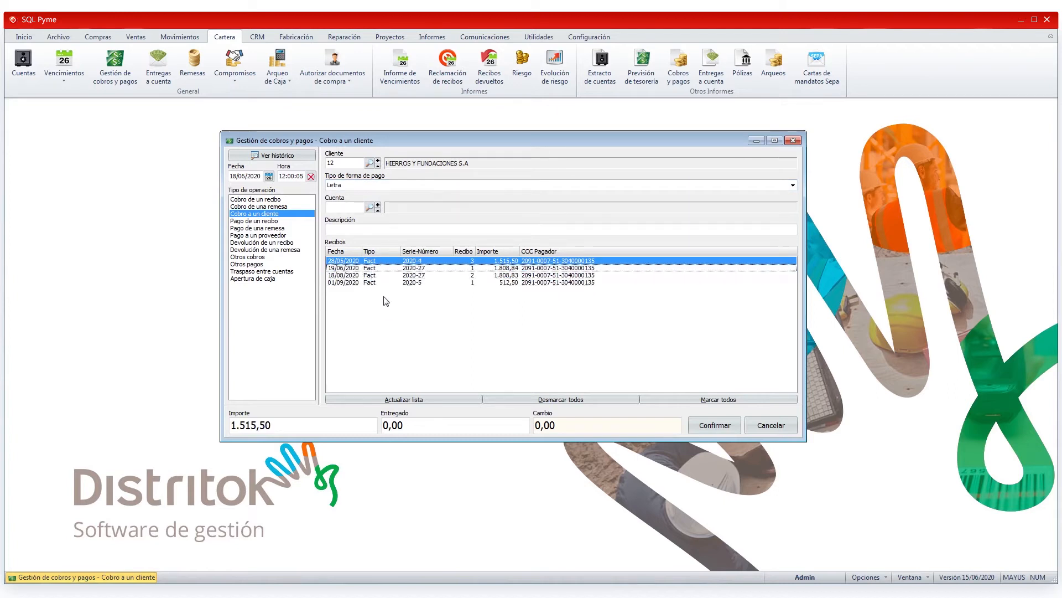
click(386, 275)
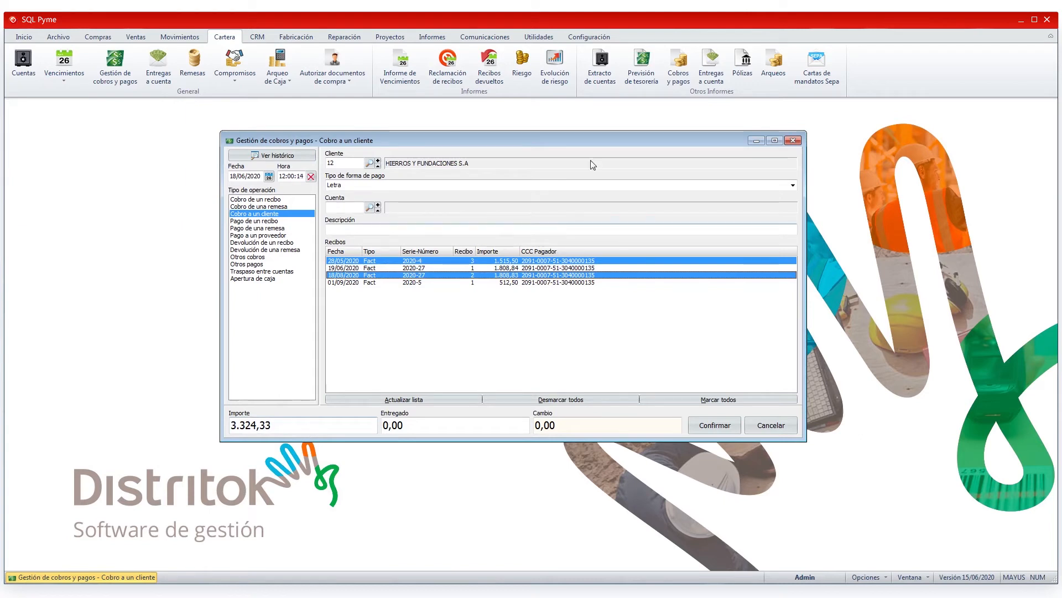
Step: Set the payment type to Transferencia, the account to ABANCA and the description to COBRO TRANSFERENCIA DE 3000
click(793, 186)
click(349, 206)
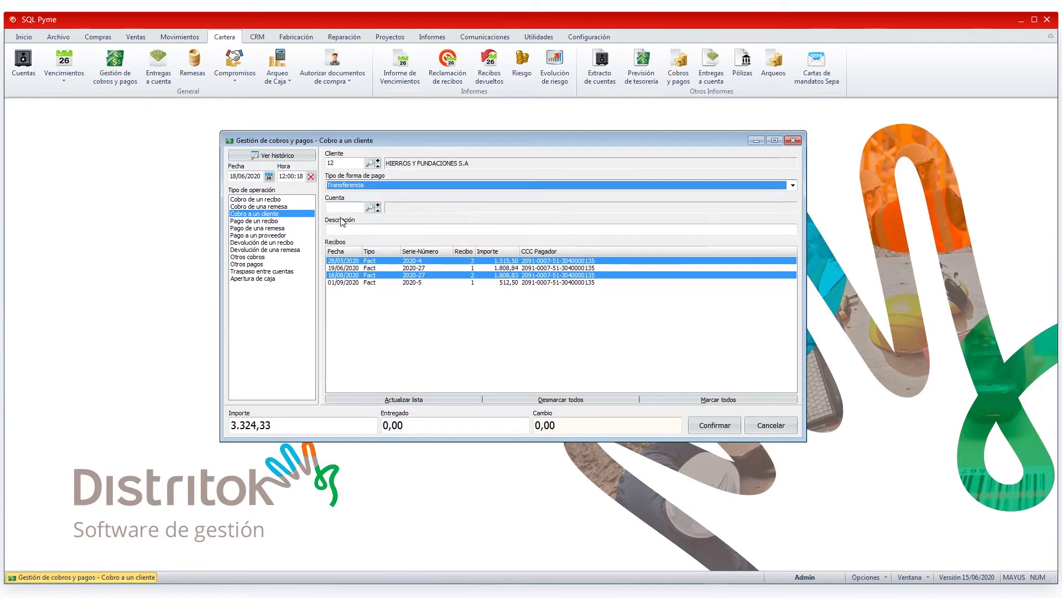
click(371, 215)
double_click(397, 252)
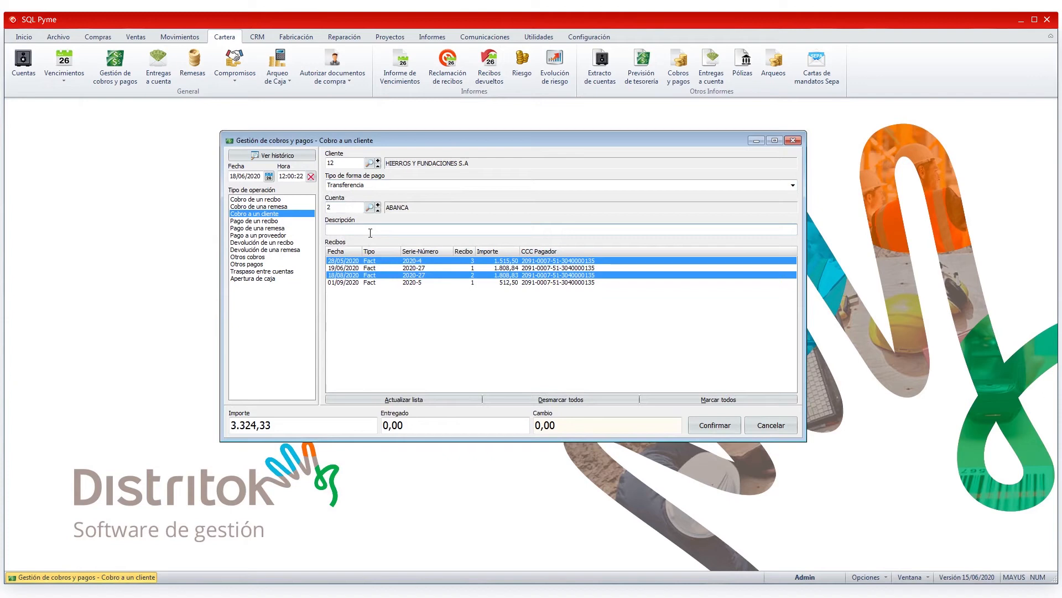
text(COBRO TRANSFERENCIA DE 3000)
Step: Mark all four pending receipts with a collection amount of 3000 and confirm without printing the voucher
click(513, 269)
click(514, 283)
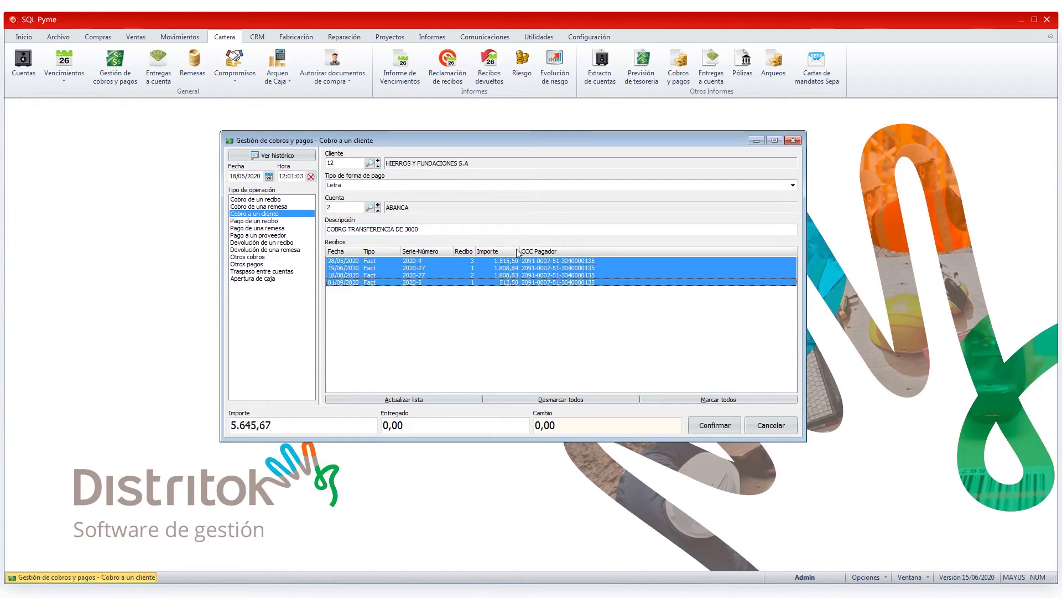
click(270, 424)
double_click(270, 424)
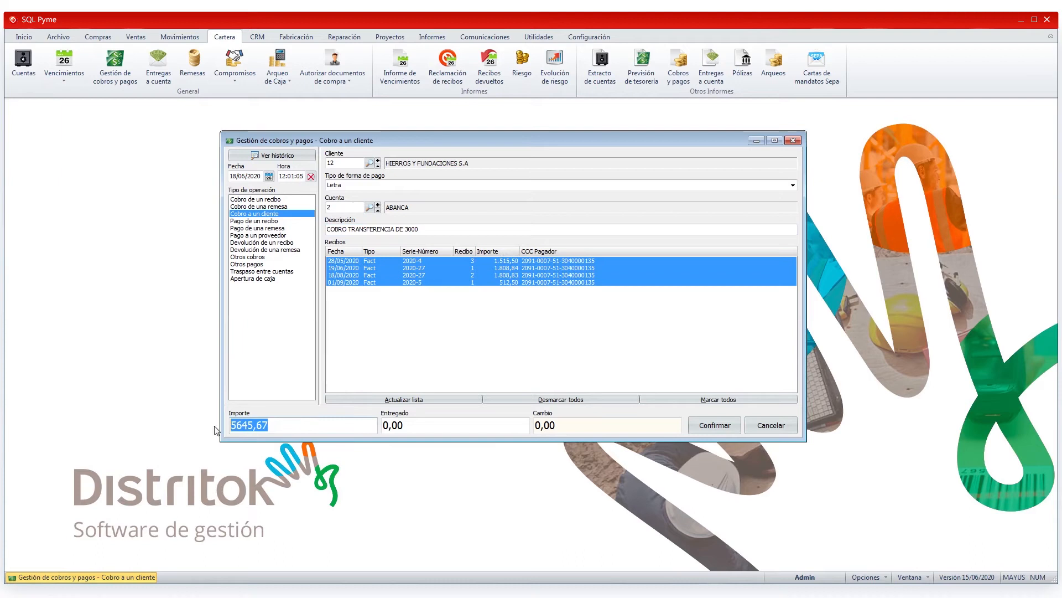
text(3000)
click(706, 426)
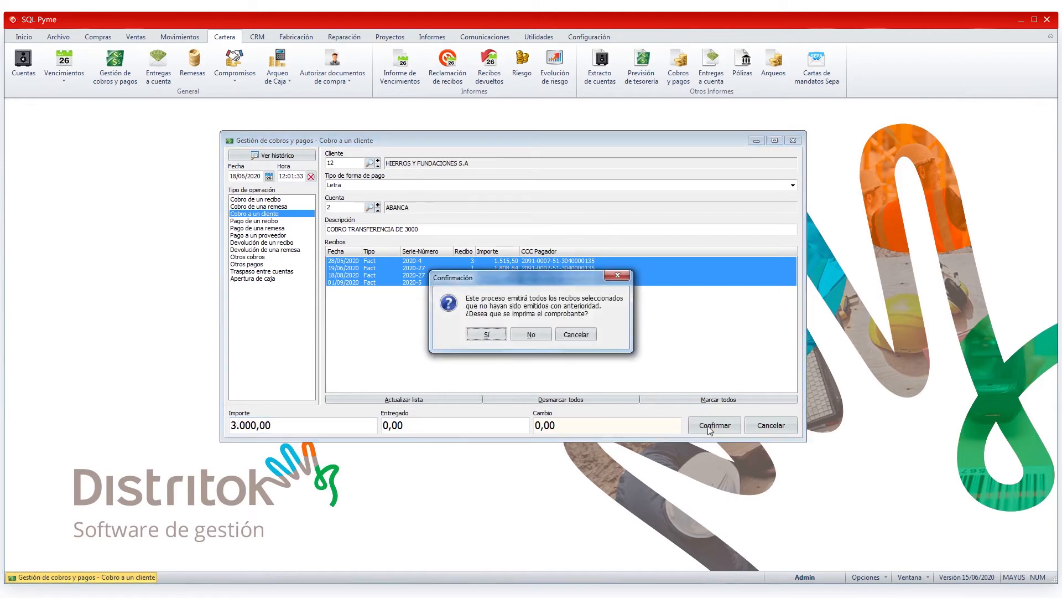
click(532, 334)
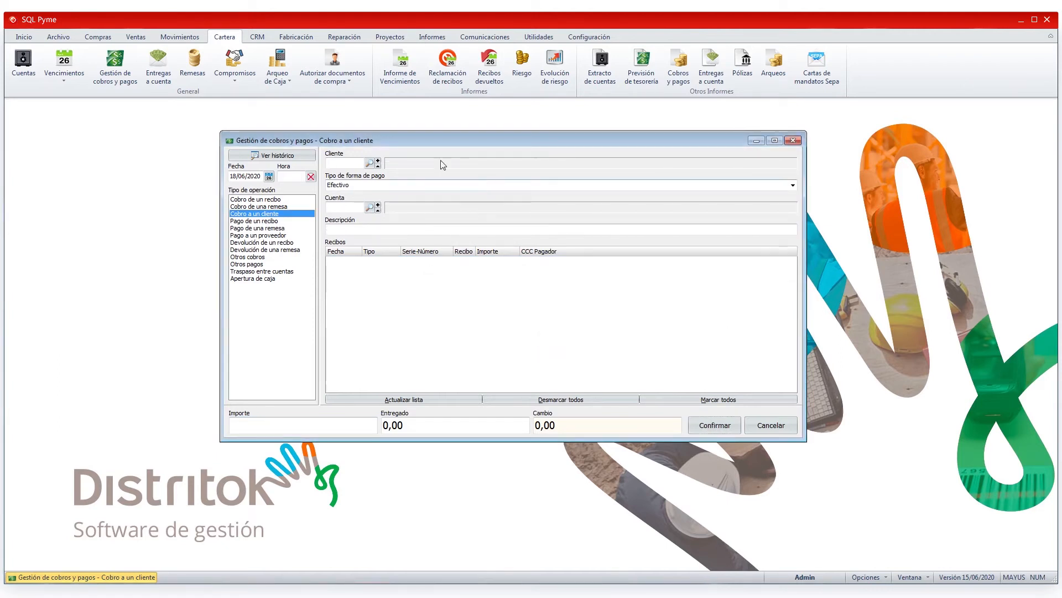
Step: Reload HIERROS Y FUNDACIONES S.A to check its remaining pending receipts, and cancel the operation
click(340, 162)
text(12)
key(Return)
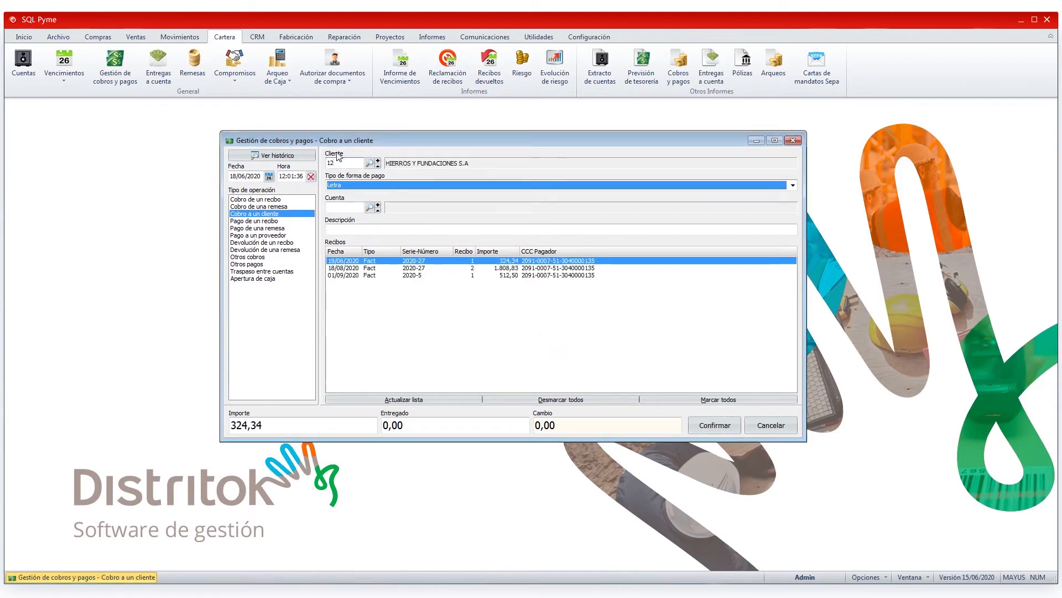
click(361, 270)
click(360, 276)
click(362, 268)
click(360, 275)
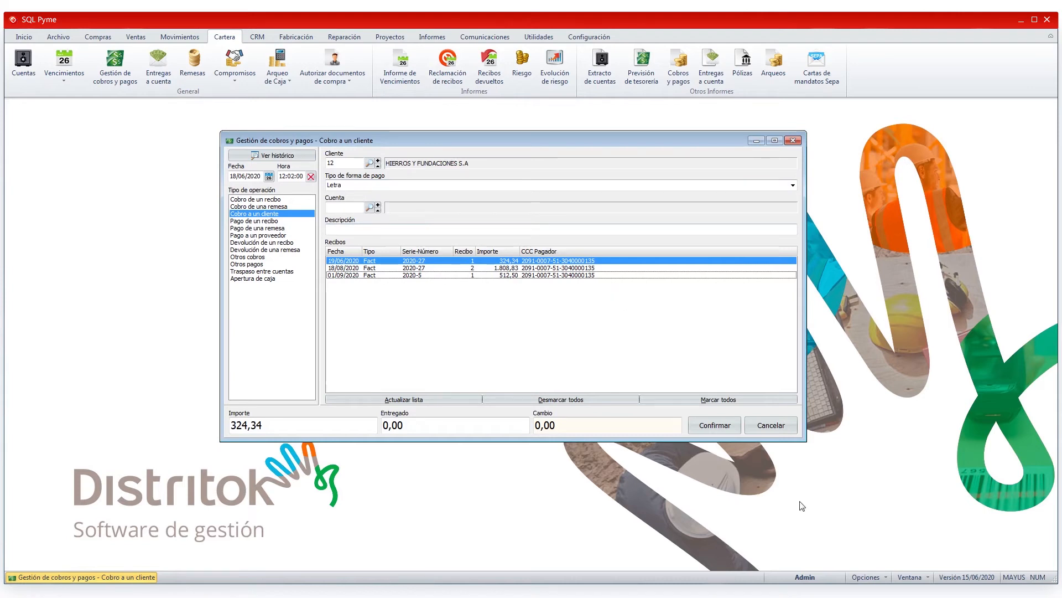
click(771, 425)
Step: Load the customer DISTRIBUCIONES HERCULES SL. and leave only the receipts of invoices 8 and 2020-28 marked
click(348, 164)
text(21)
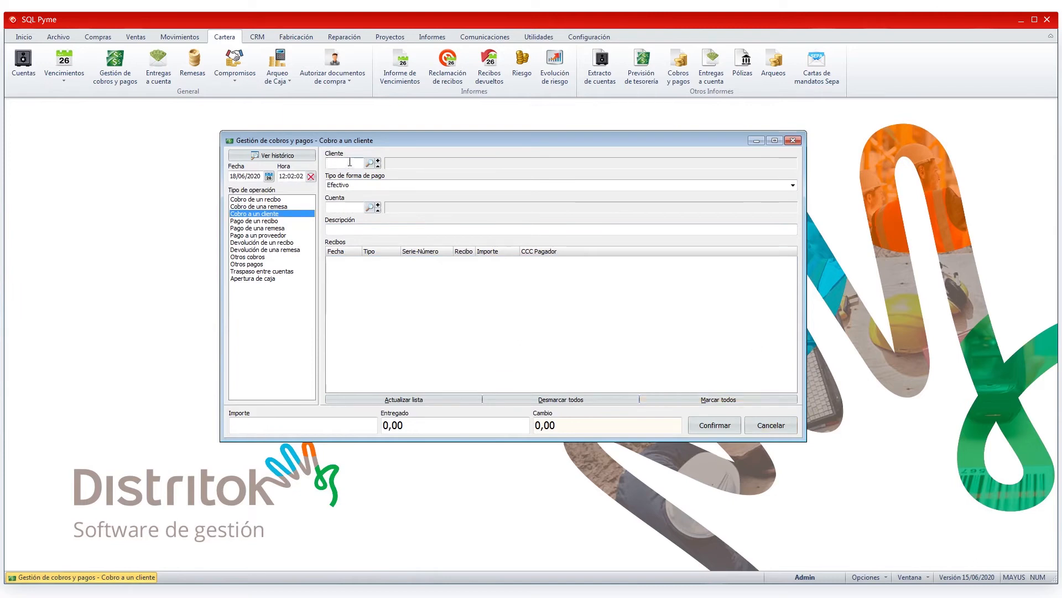
key(Tab)
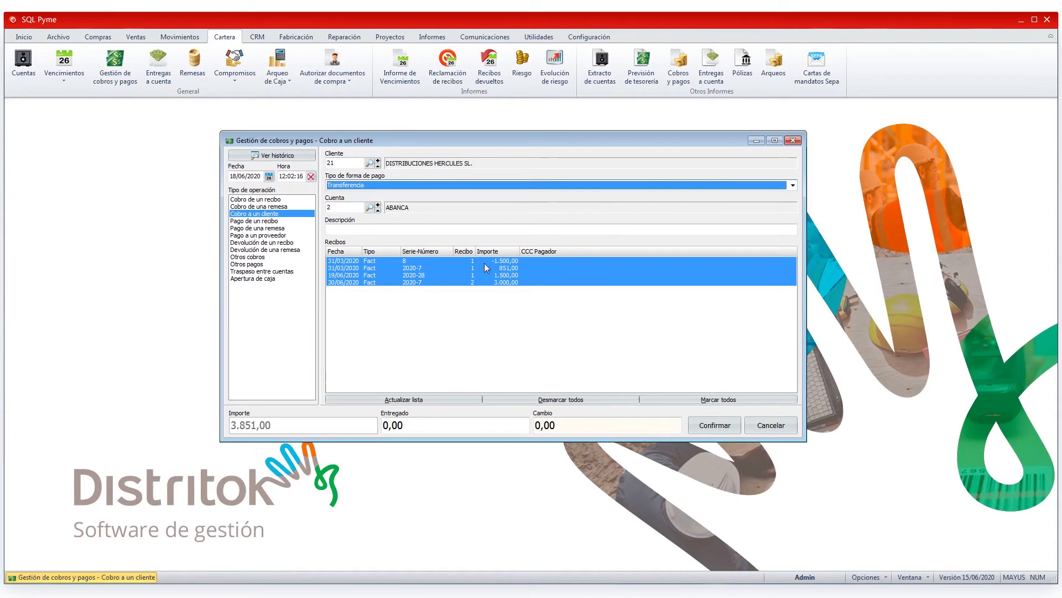
click(504, 269)
click(506, 283)
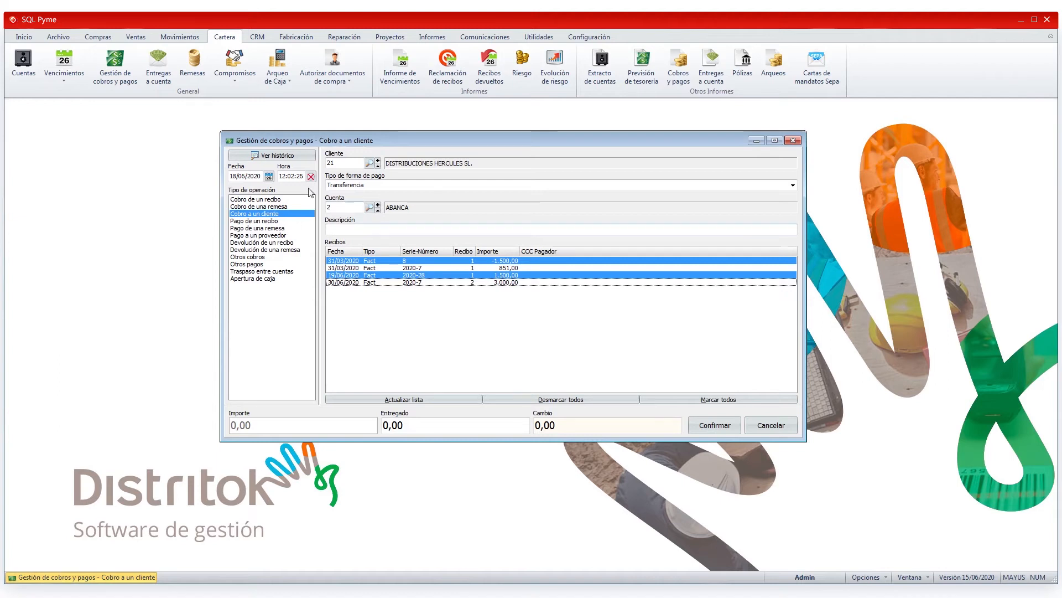
Step: Describe the collection as COMPENSACION ABONO and confirm it without printing the voucher
click(336, 229)
text(COMPENSACION ABONO)
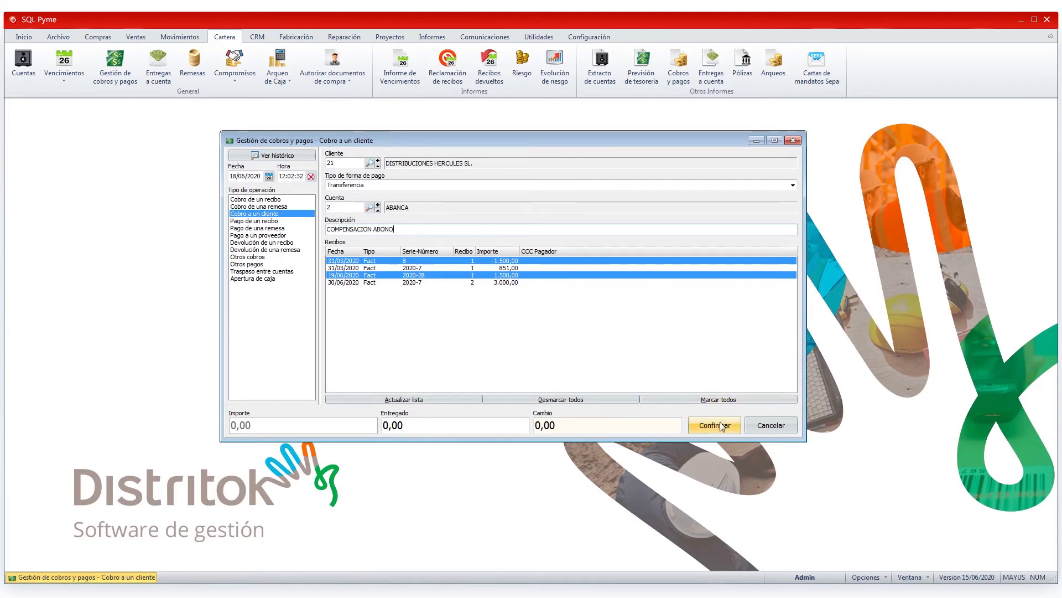
click(722, 426)
click(533, 336)
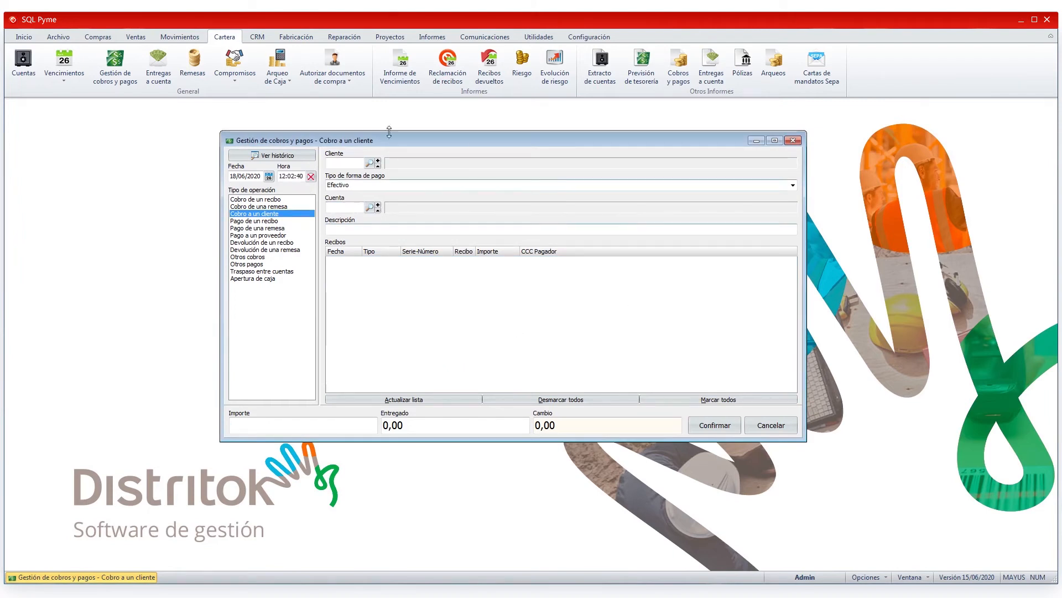
Step: Start a receipt payment and load supplier invoice 5848
click(248, 222)
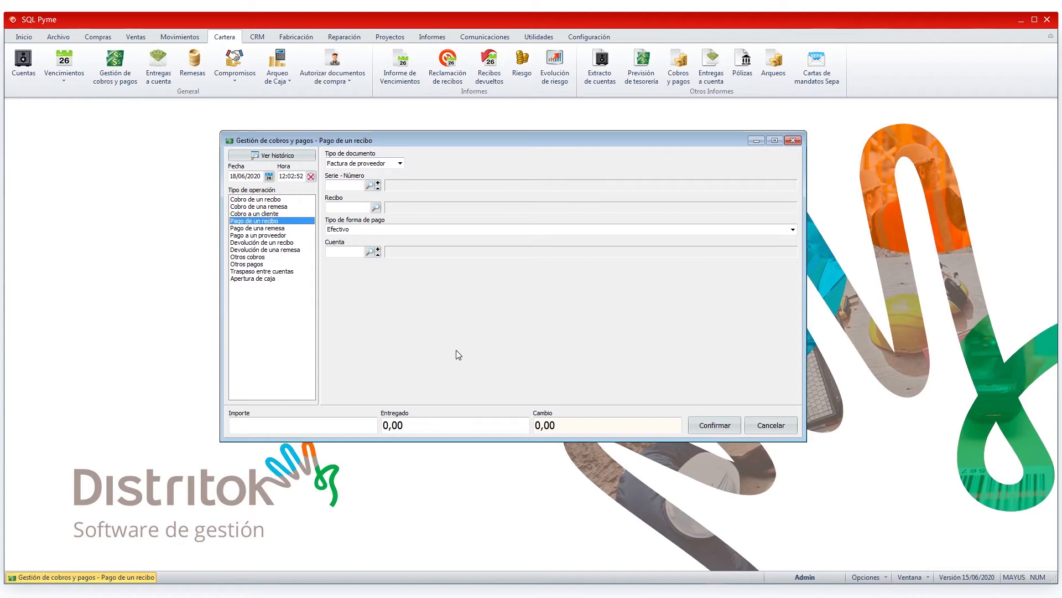
click(369, 185)
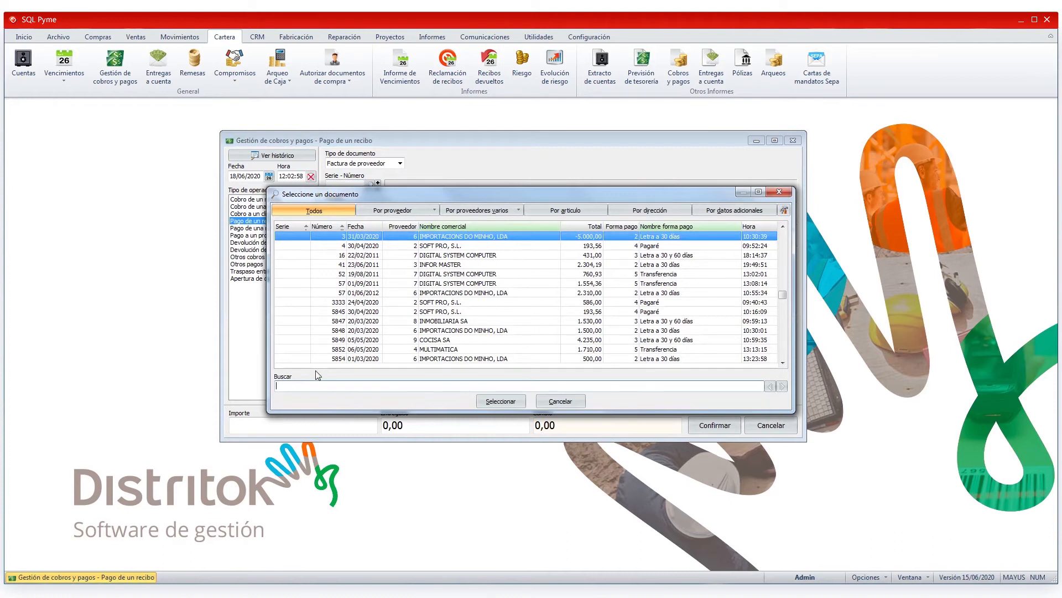
text(+5848)
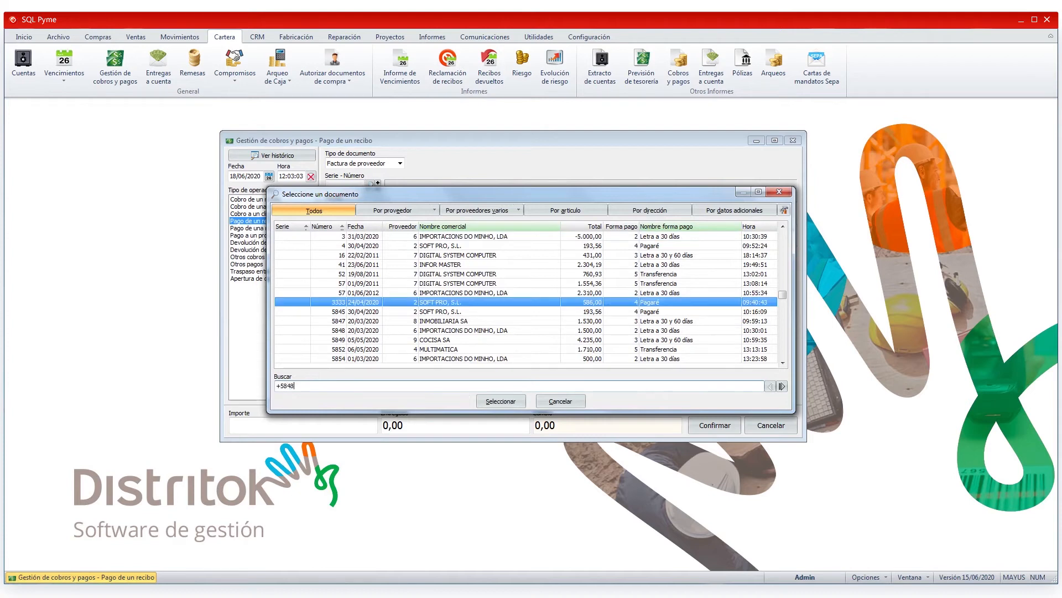
click(497, 400)
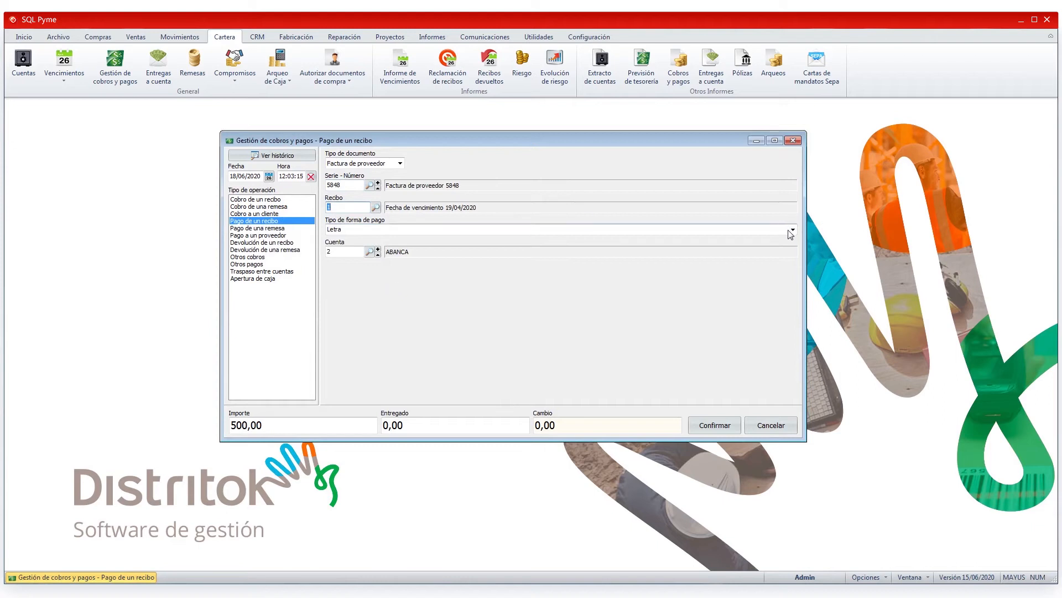
Step: Set the payment type to Transferencia and confirm the receipt payment without printing the voucher
click(408, 229)
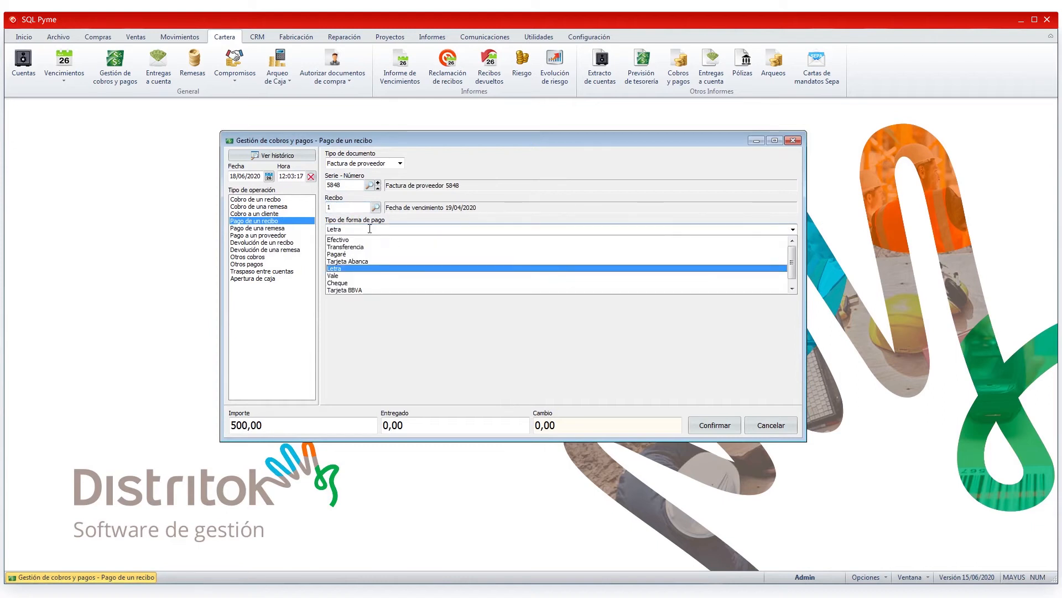
click(355, 247)
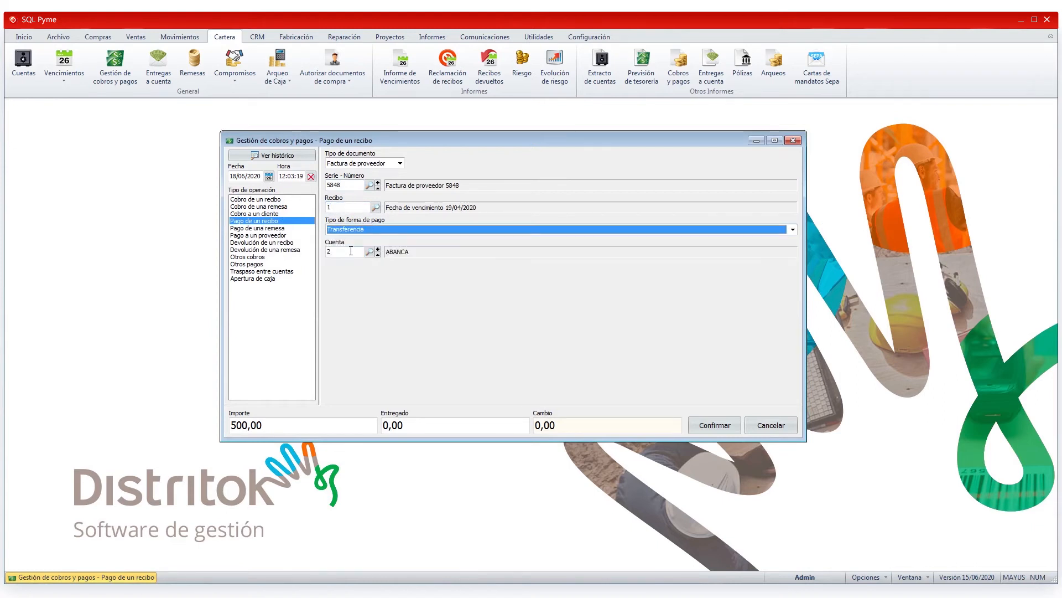
click(270, 423)
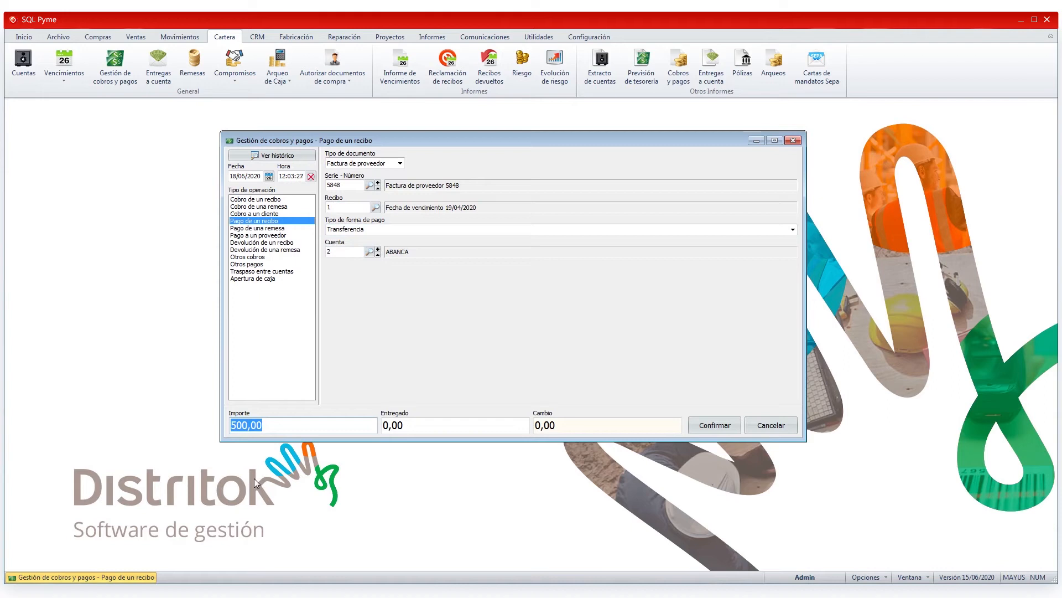
click(712, 424)
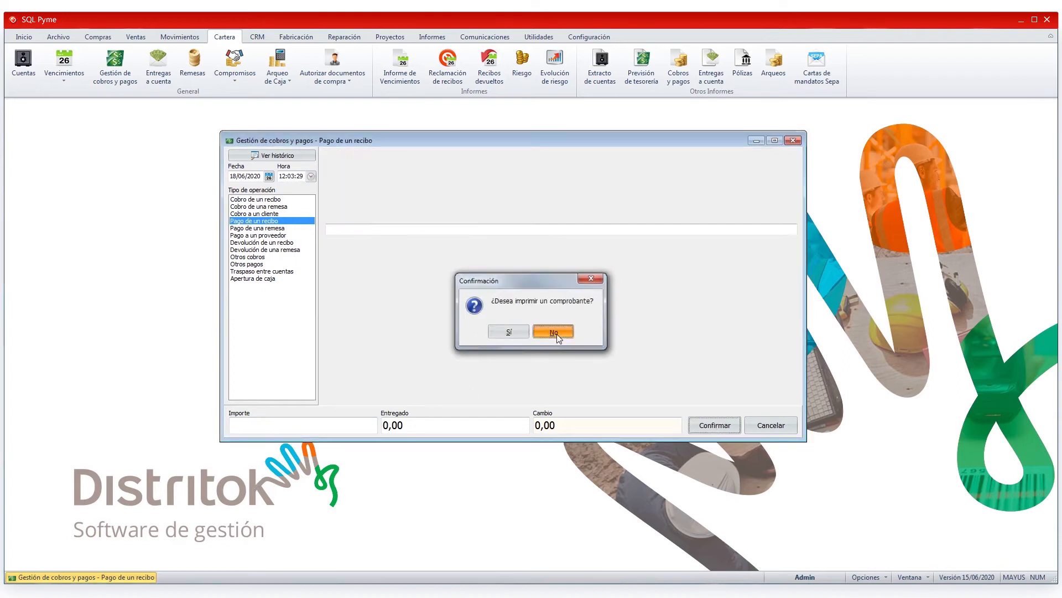
click(556, 332)
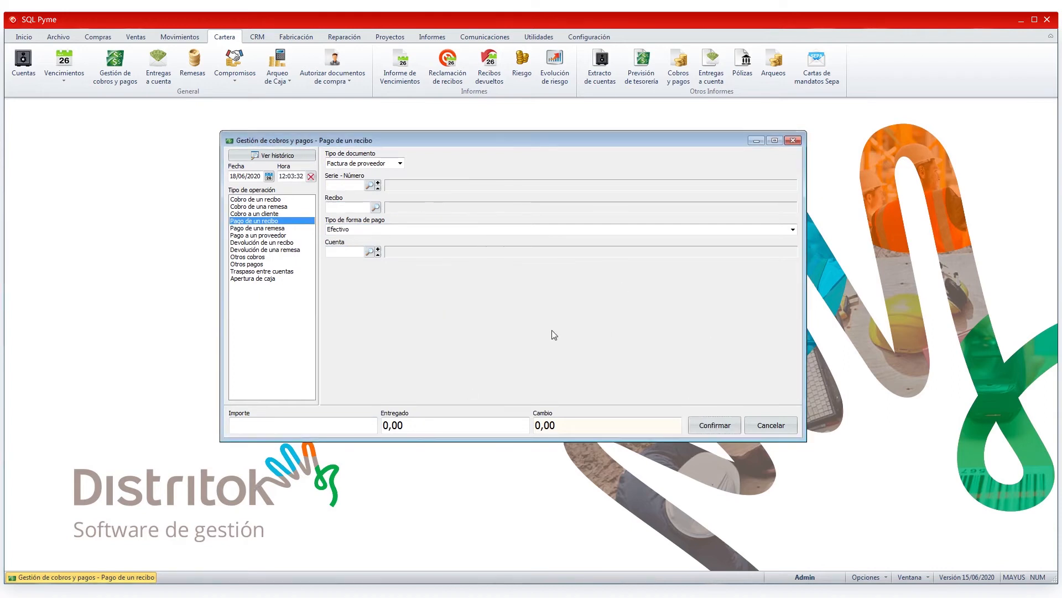
Step: Pay all receipts of the supplier remittance REMESA PAGO ADELANTADO JUNIO without printing the voucher
click(247, 228)
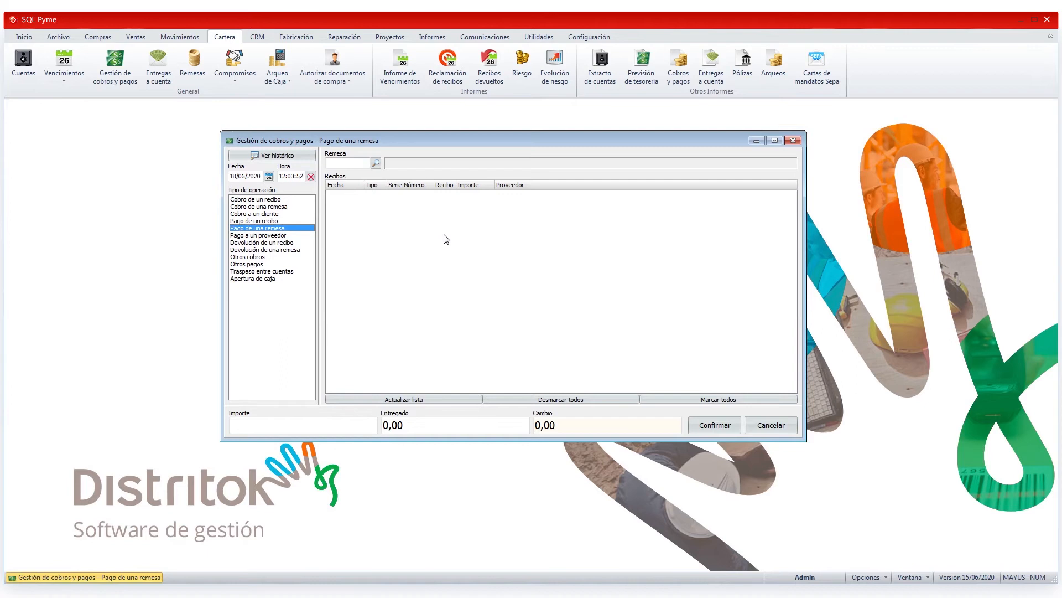
click(375, 164)
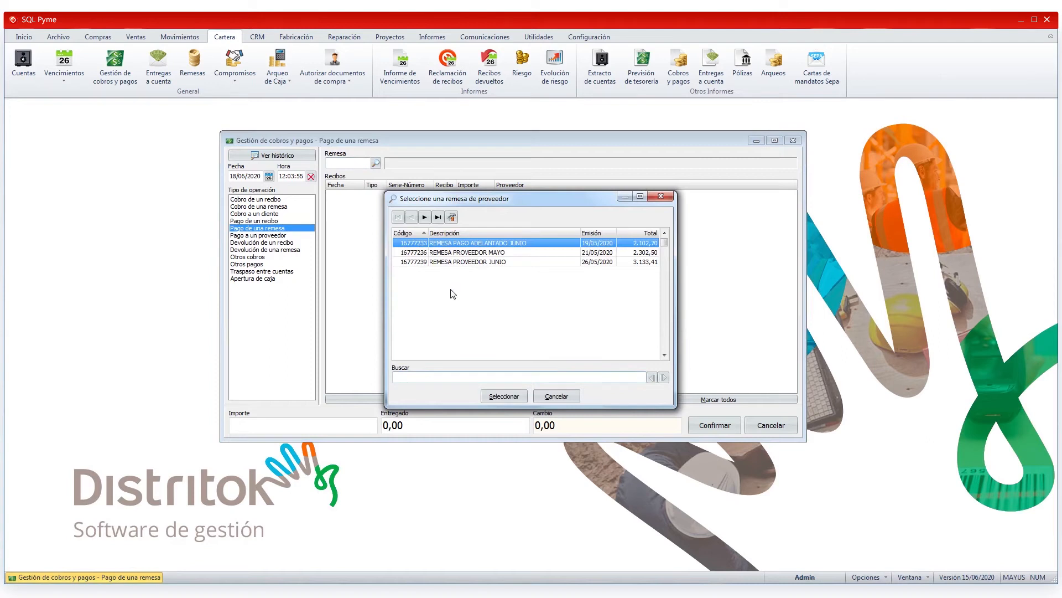
click(503, 396)
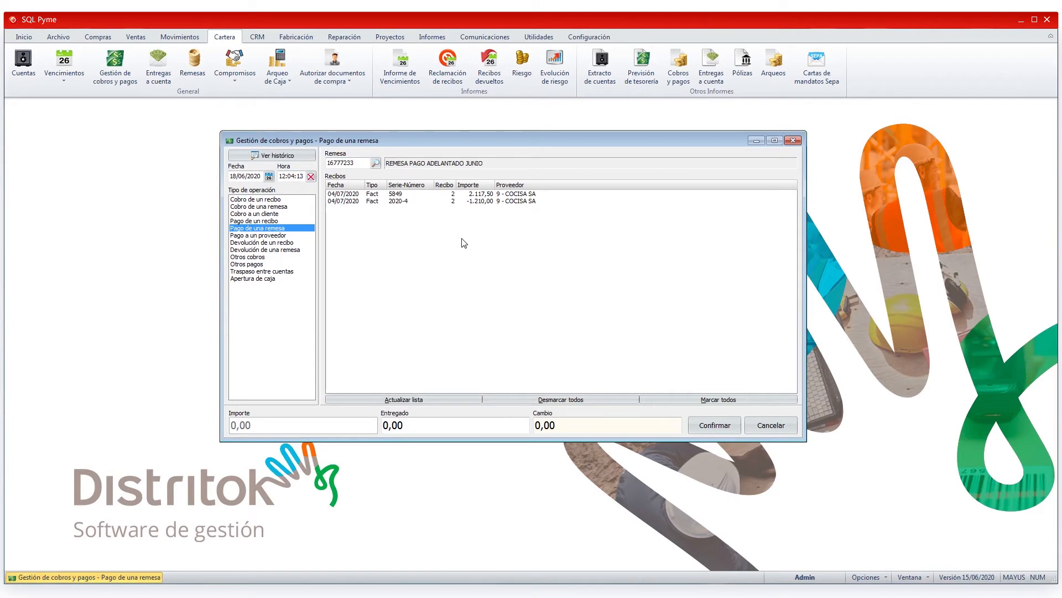
click(729, 401)
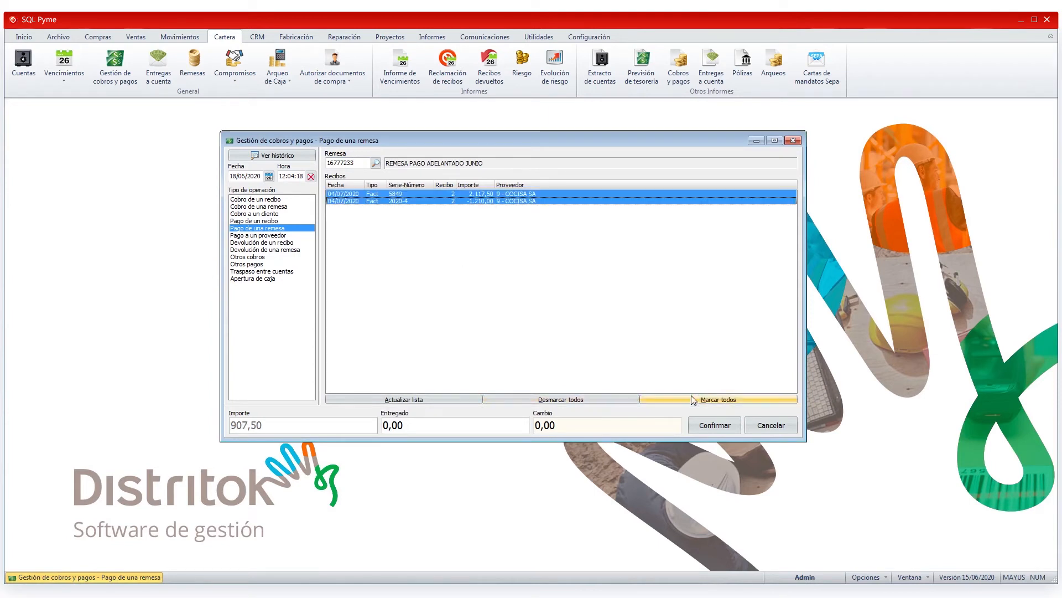
click(717, 425)
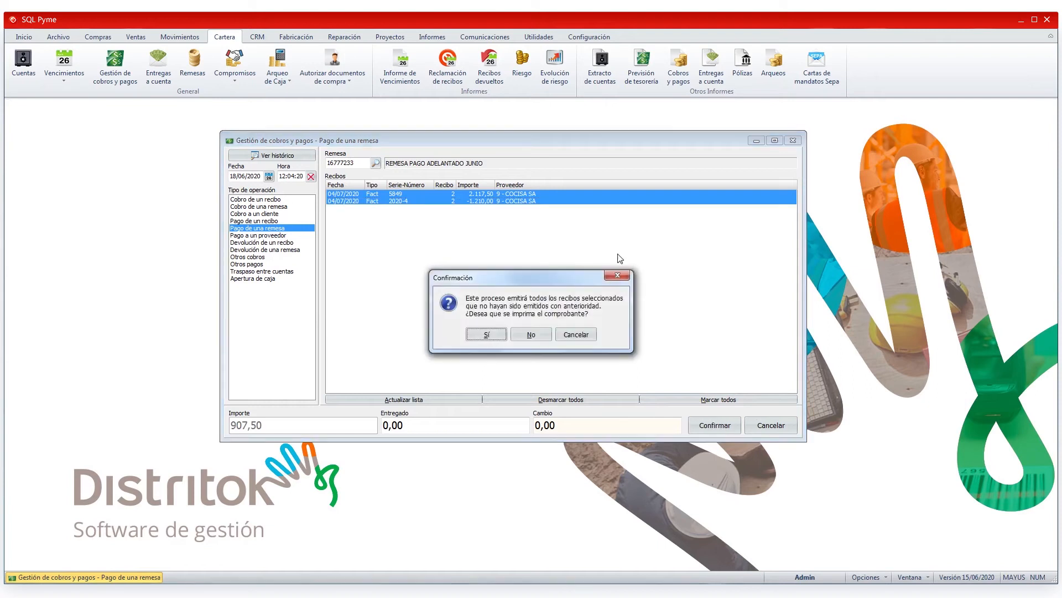
click(537, 335)
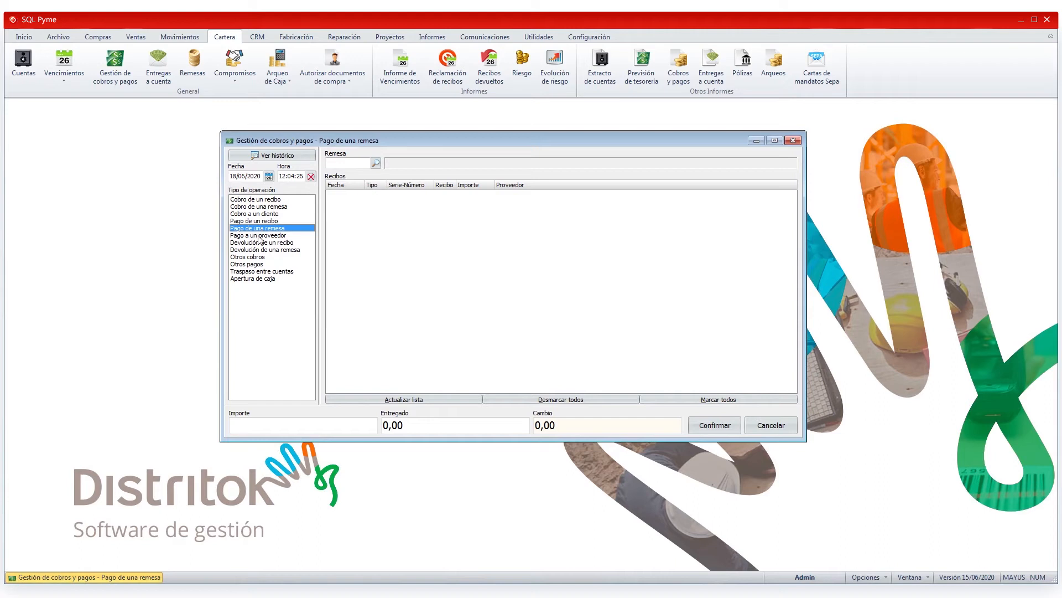
Step: Start a supplier payment and load COCISA SA to view its pending receipts
click(259, 236)
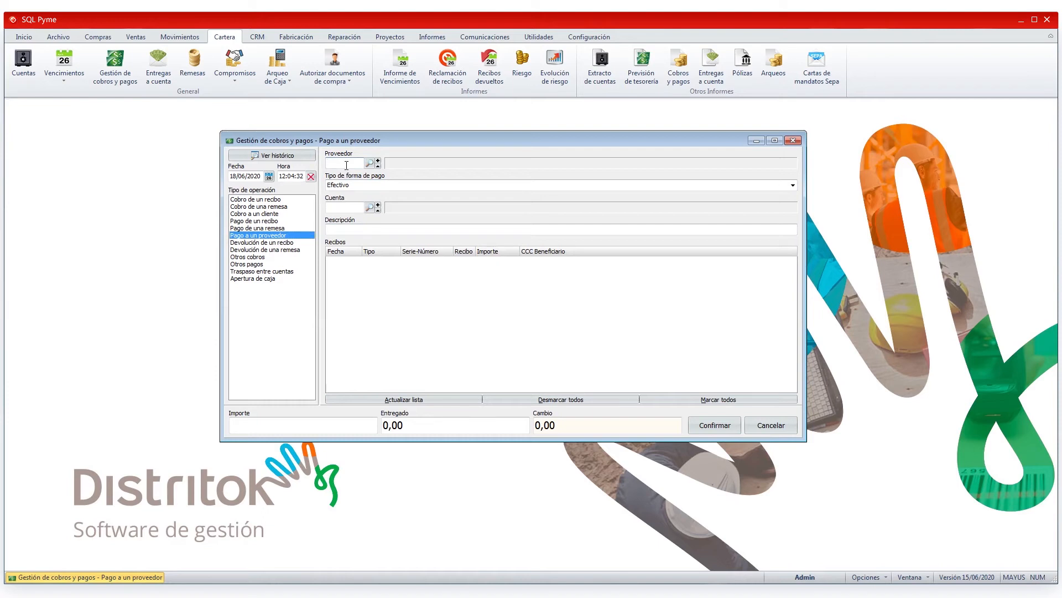
click(369, 164)
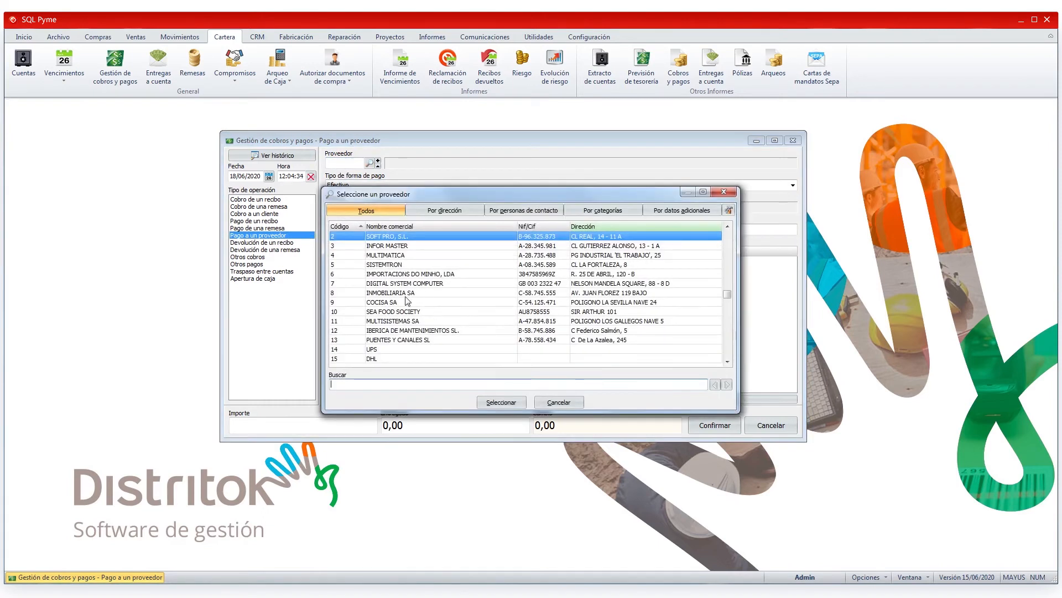
click(407, 301)
click(501, 402)
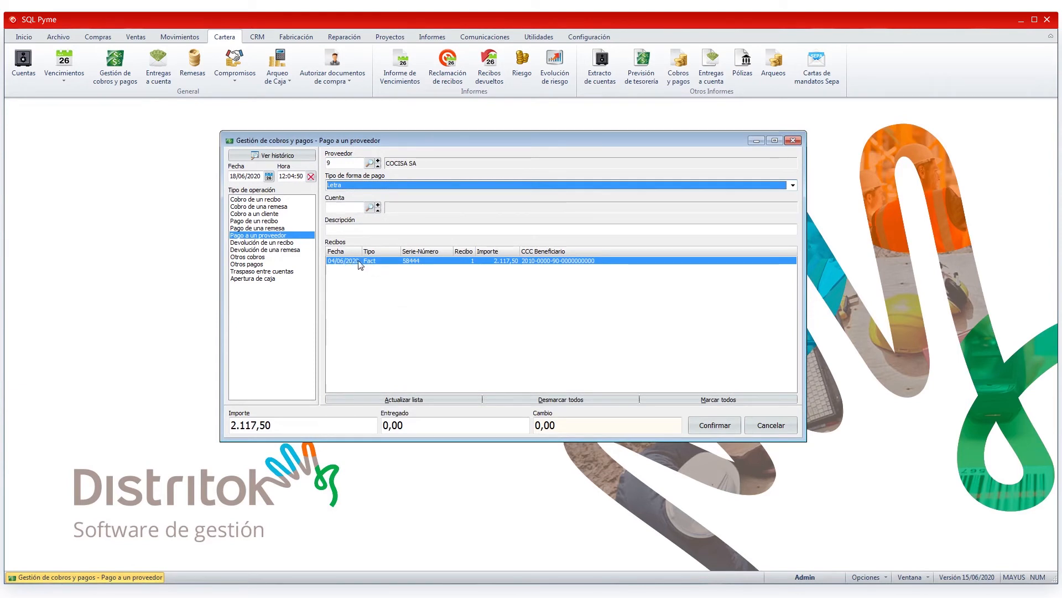
Step: Try SEA FOOD SOCIETY as the supplier, and load DIGITAL SYSTEM COMPUTER instead
click(370, 163)
click(449, 302)
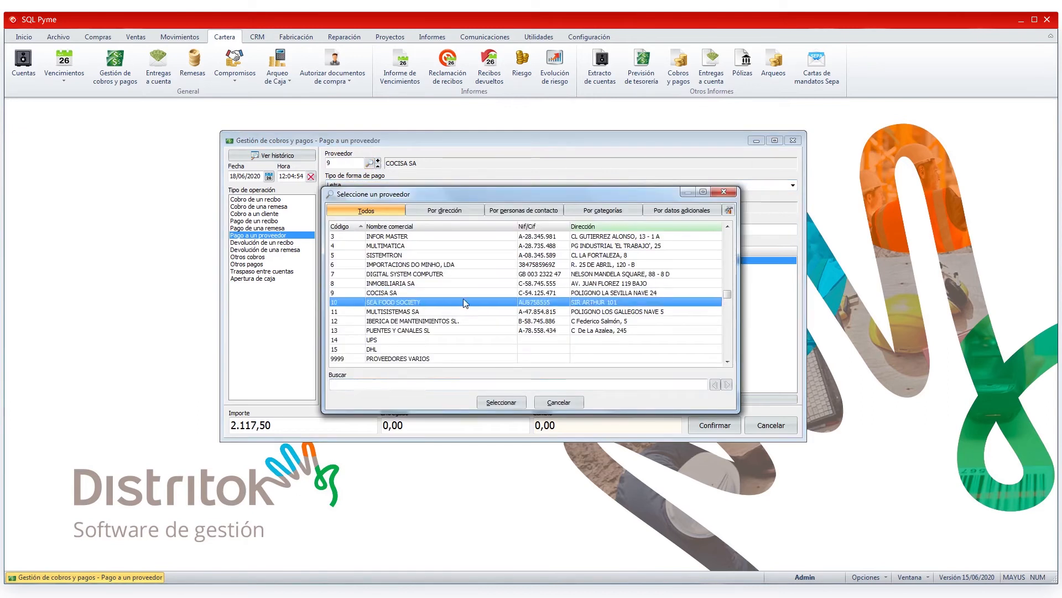
click(390, 274)
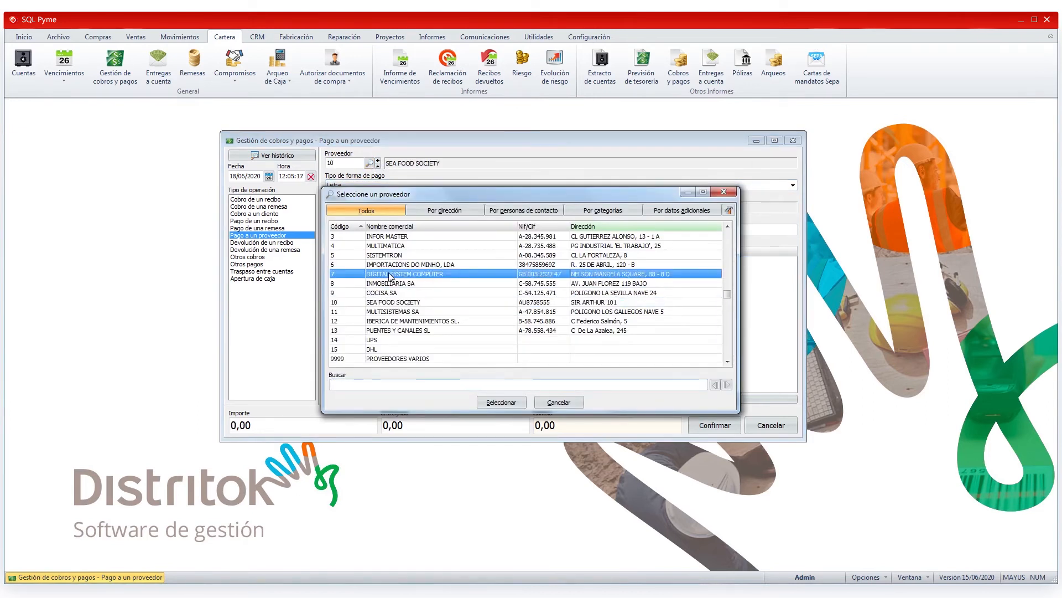
click(501, 400)
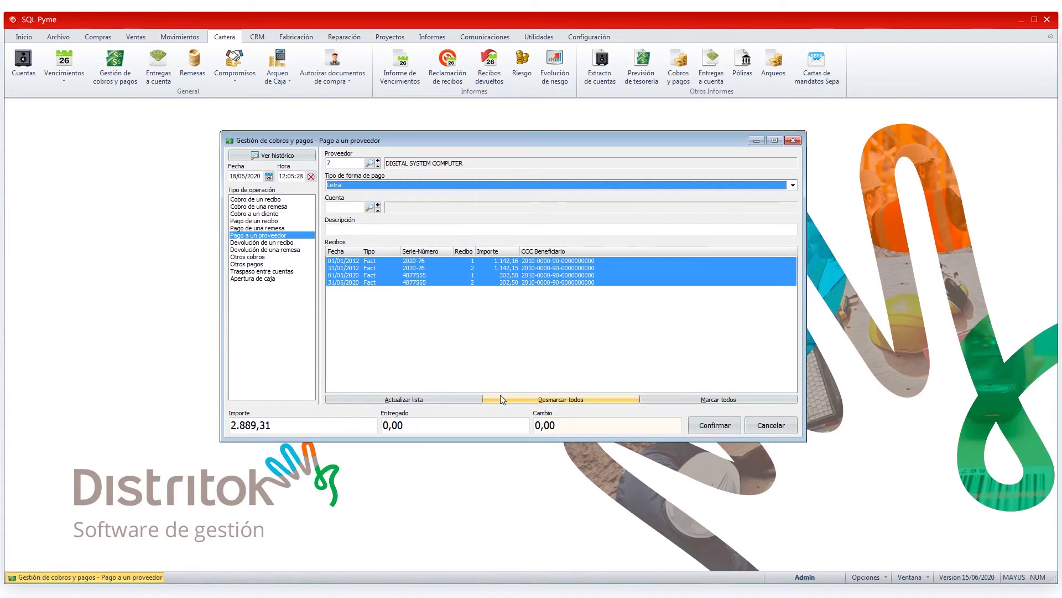
Step: Set the payment type to Pagaré and the account to ABANCA, and describe the payment as PAGARE 125444
click(793, 185)
click(344, 217)
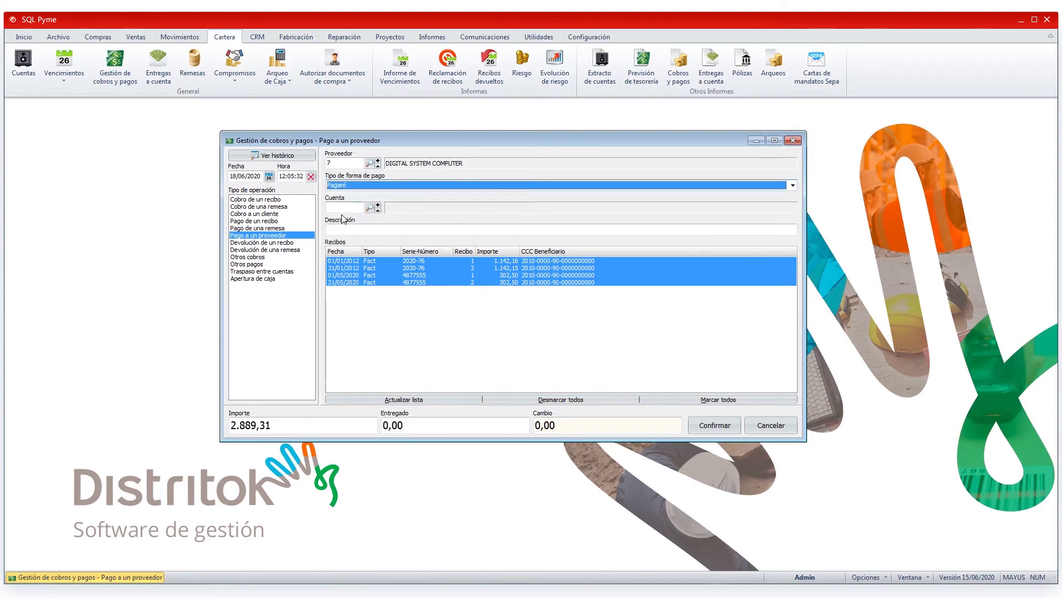
click(369, 208)
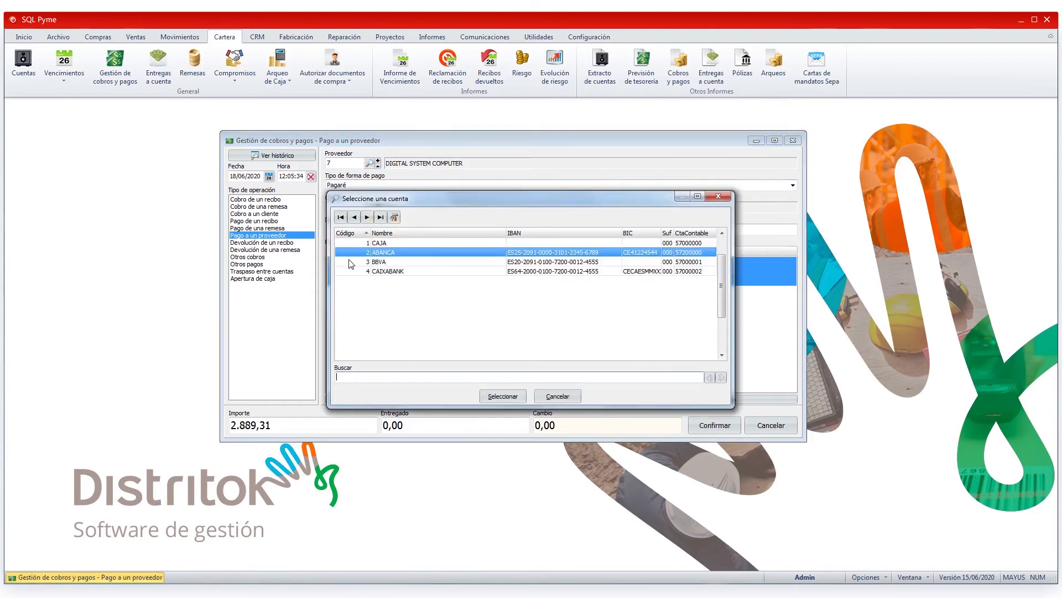
double_click(384, 252)
text(PAGARE 125444)
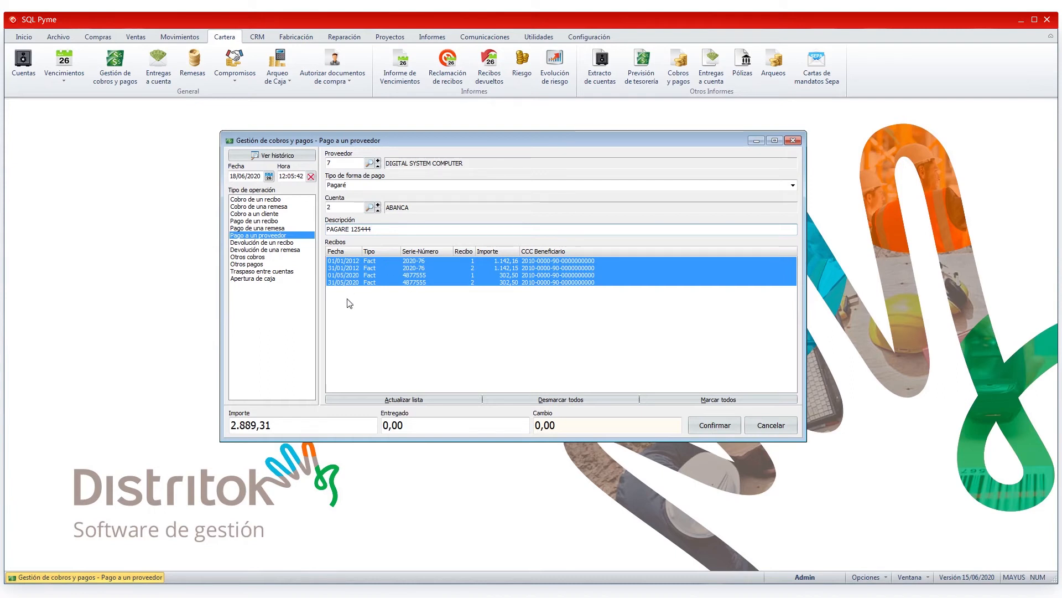
Step: Leave only the two receipts of invoice 2020-76 marked and set the payment amount to 2000
click(356, 267)
click(355, 275)
click(356, 282)
click(357, 268)
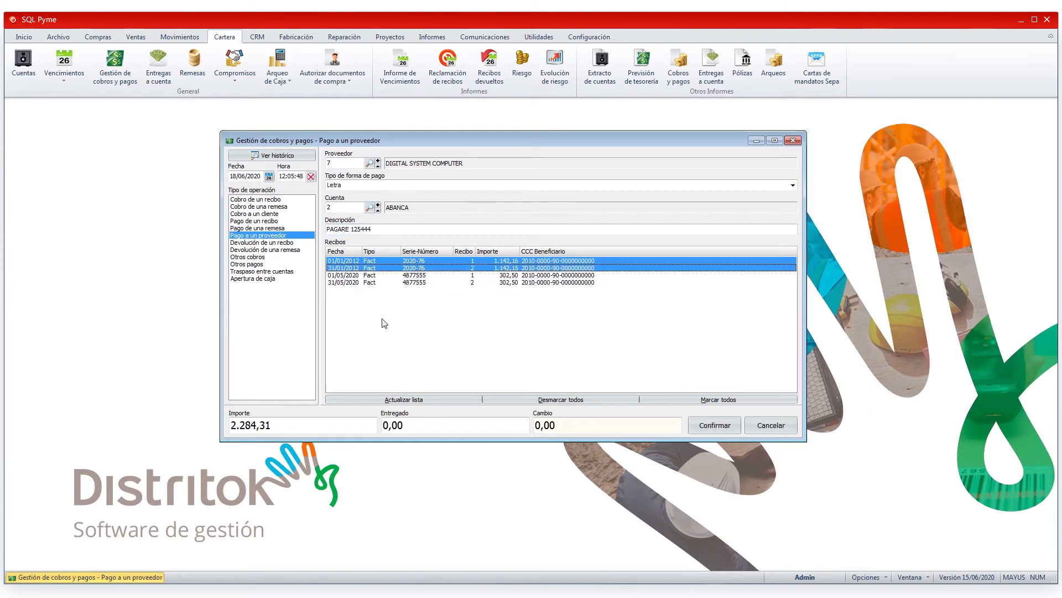
drag(283, 427, 230, 430)
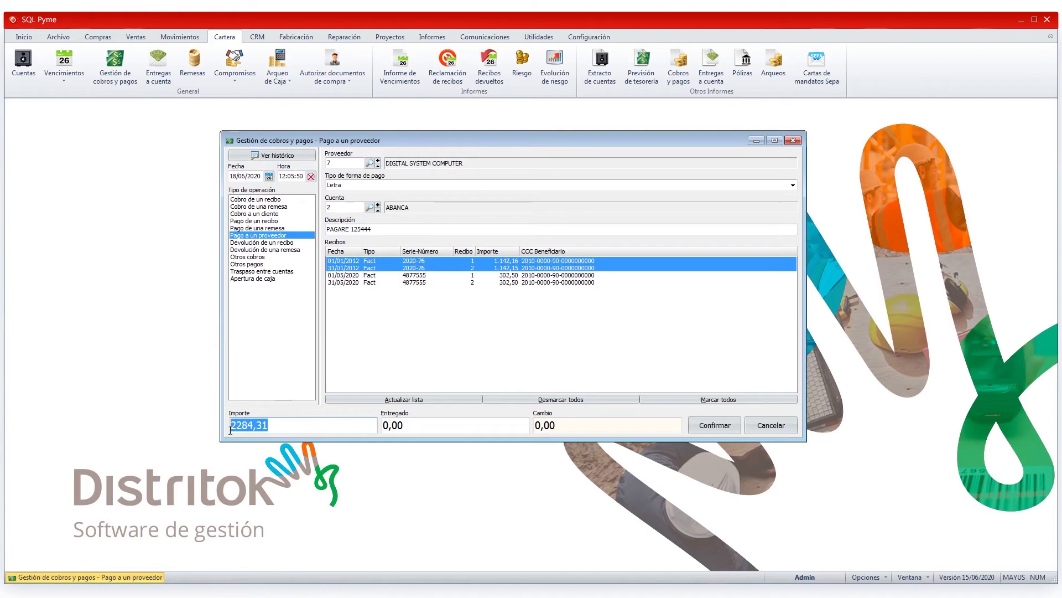
text(2000)
key(Tab)
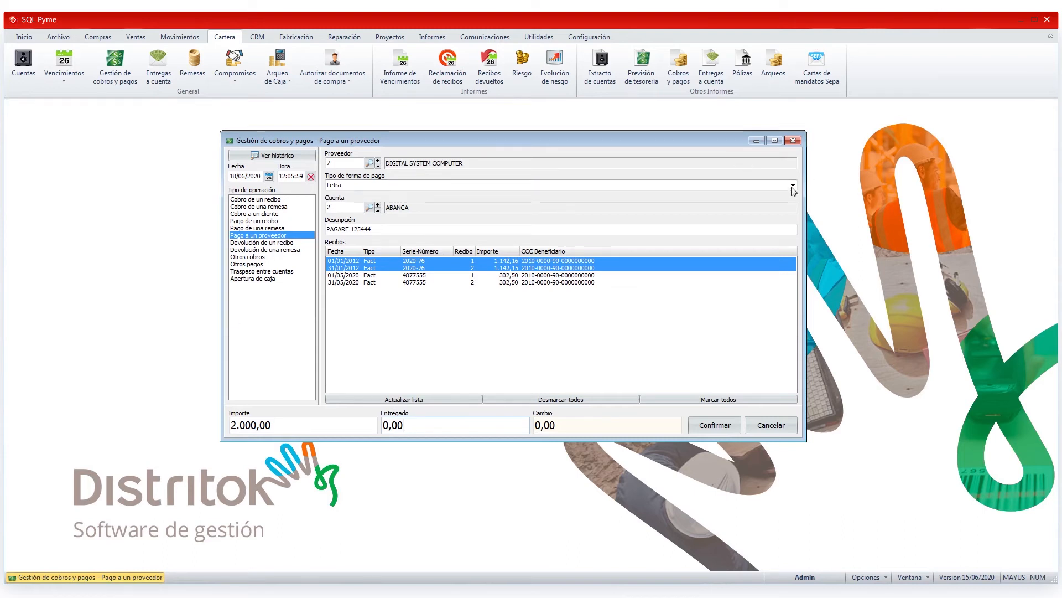
Step: Set the payment type back to Pagaré and confirm the supplier payment without printing the voucher
click(338, 185)
click(339, 211)
click(715, 425)
click(531, 335)
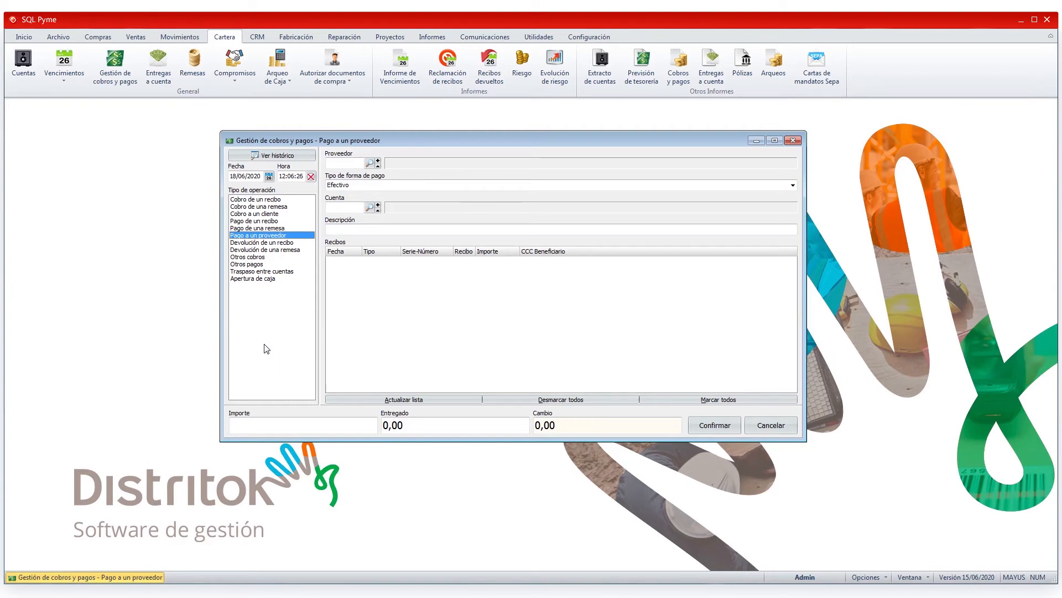
Step: Start a receipt return for invoice 2020-7 and check its list of receipts, keeping receipt 3 selected
click(270, 243)
click(272, 250)
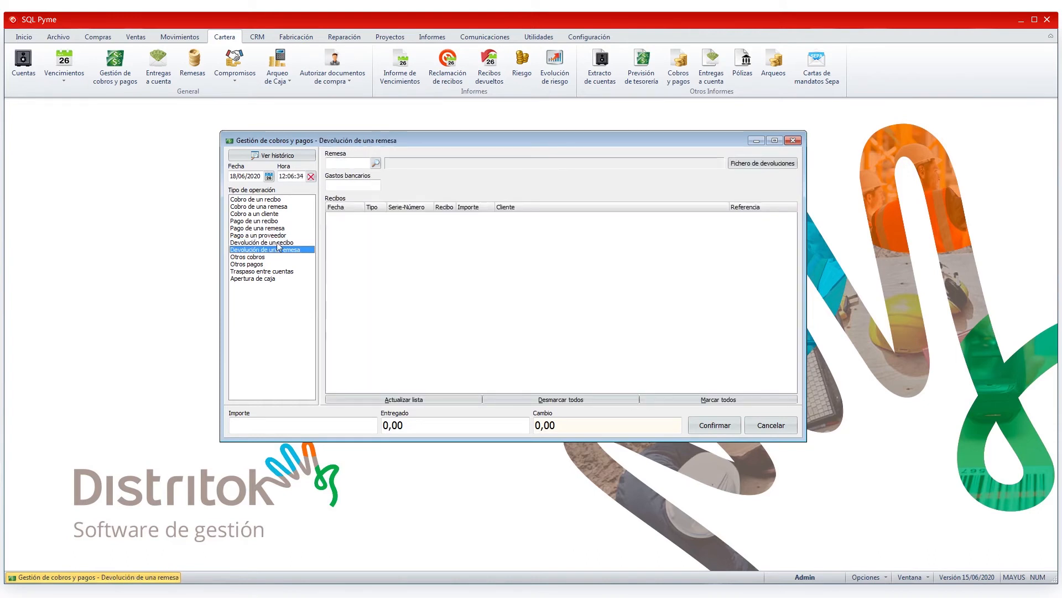
click(277, 243)
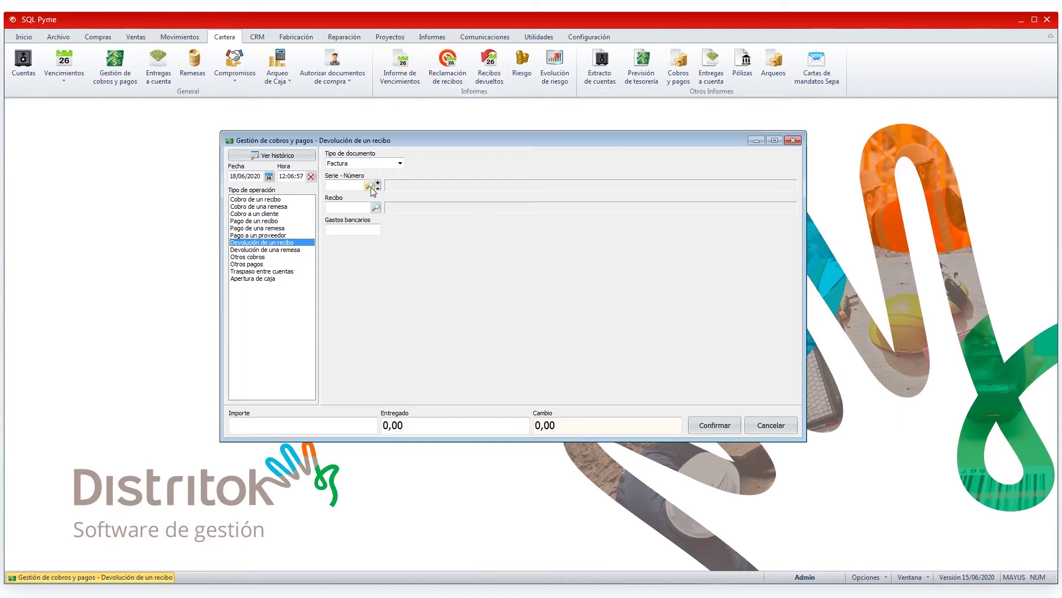
text(2020+7)
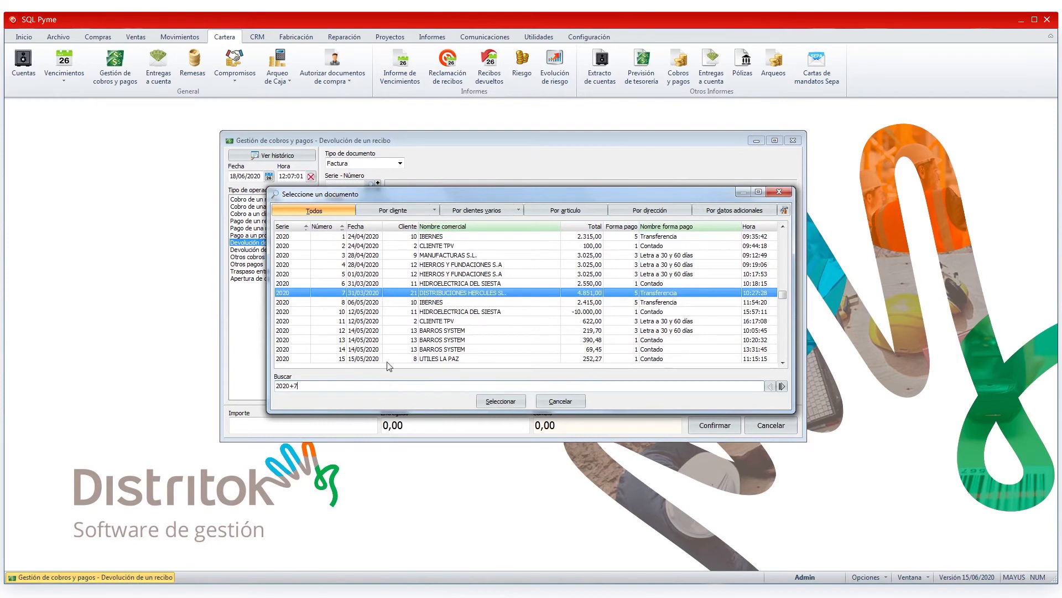
click(502, 401)
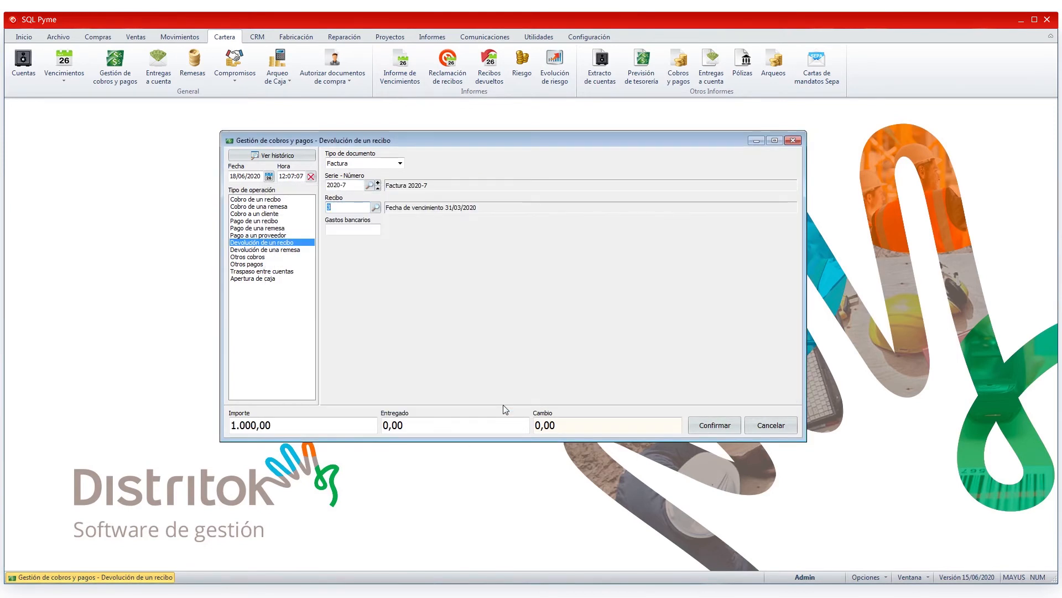
click(377, 207)
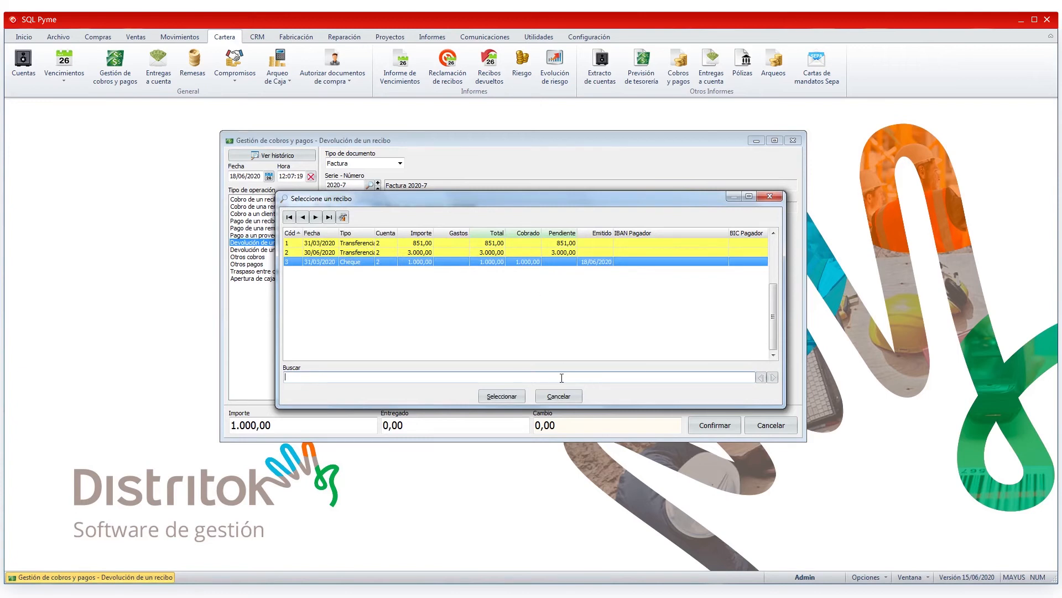
click(562, 395)
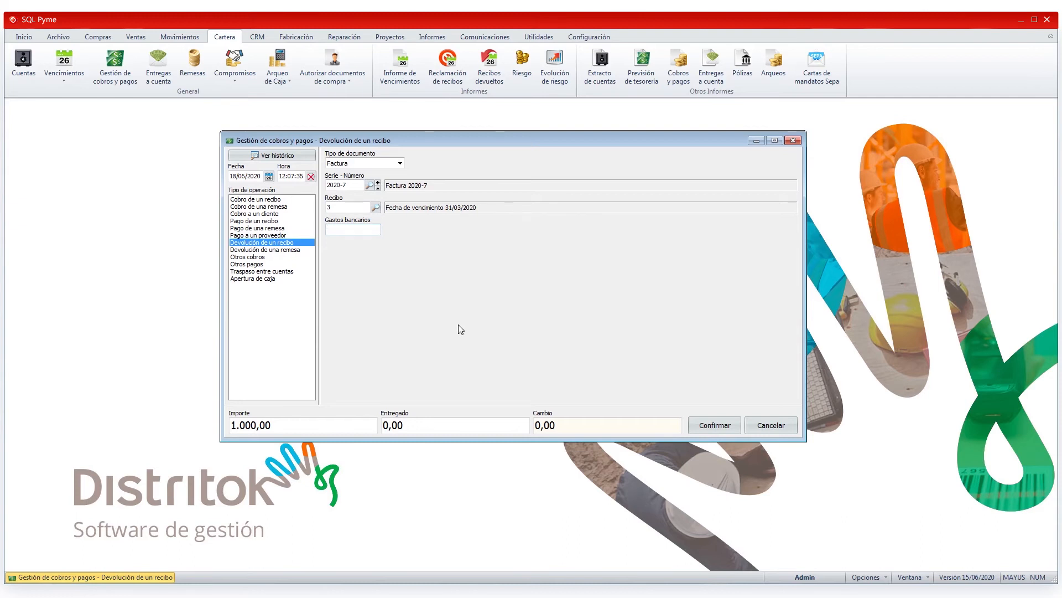
Step: Set the bank charges to 20 and confirm the return of receipt 3
text(20)
click(715, 424)
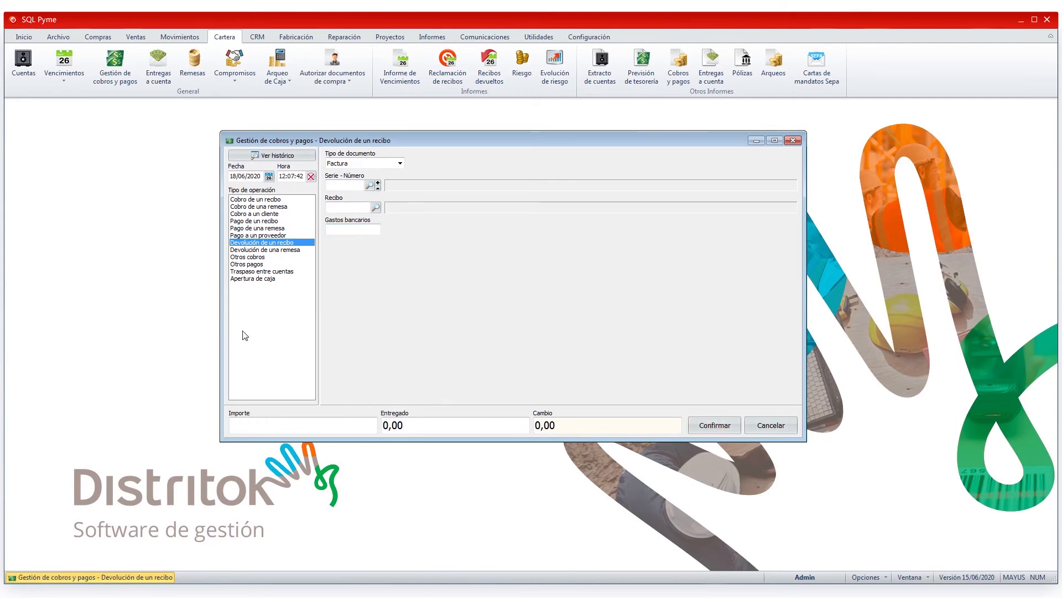
Step: Enter invoice 2020-7 in the return form, open the invoice and bring up its receipts
click(351, 187)
text(202)
key(Return)
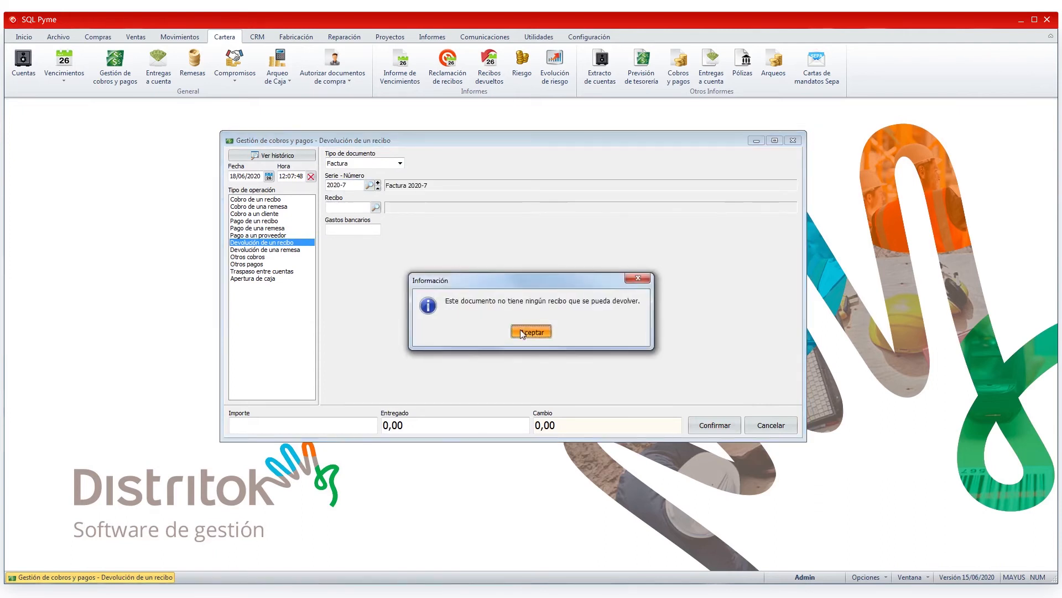
click(520, 330)
click(370, 184)
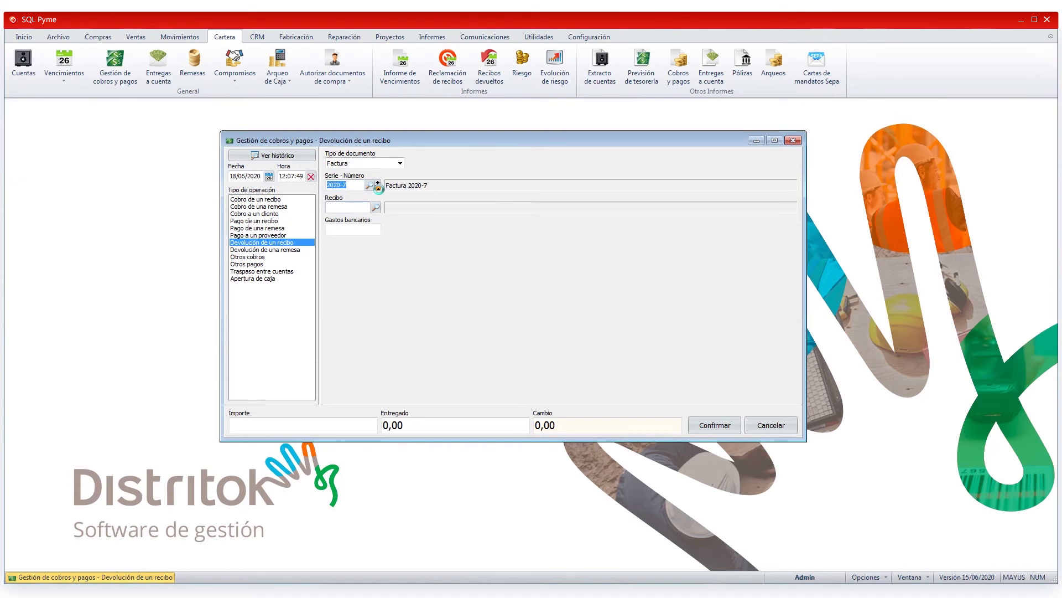
click(1018, 449)
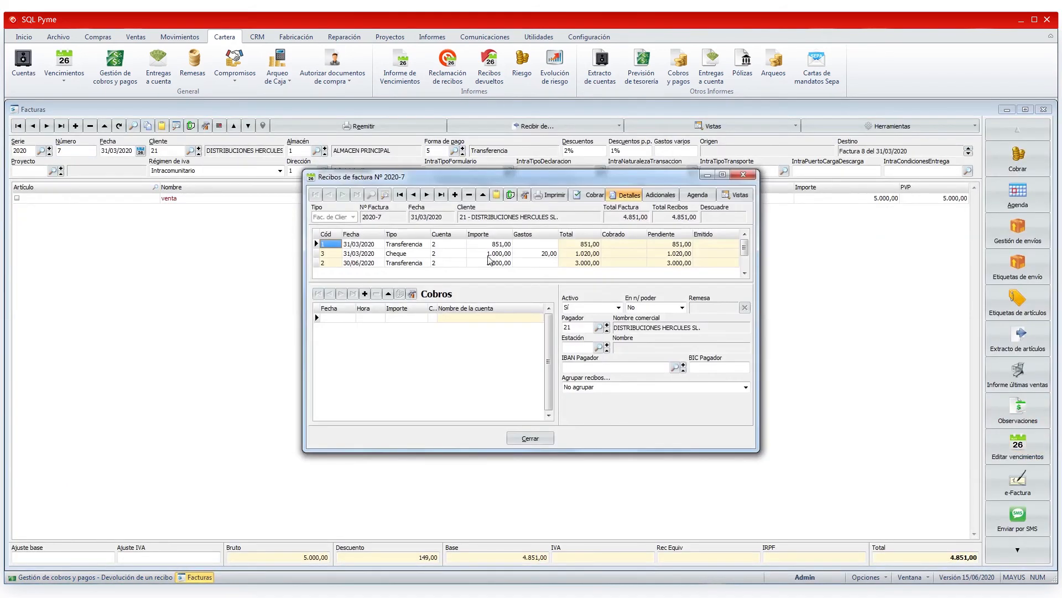
Step: Examine the amount, charges, total and collections of receipt 3, and close the receipts and the invoice
click(505, 255)
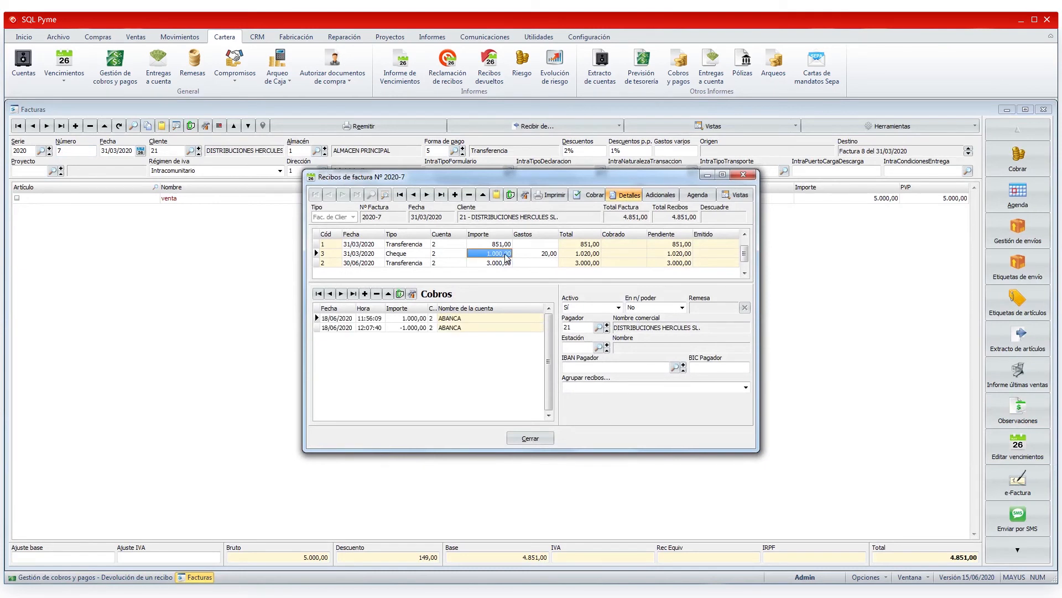
click(585, 256)
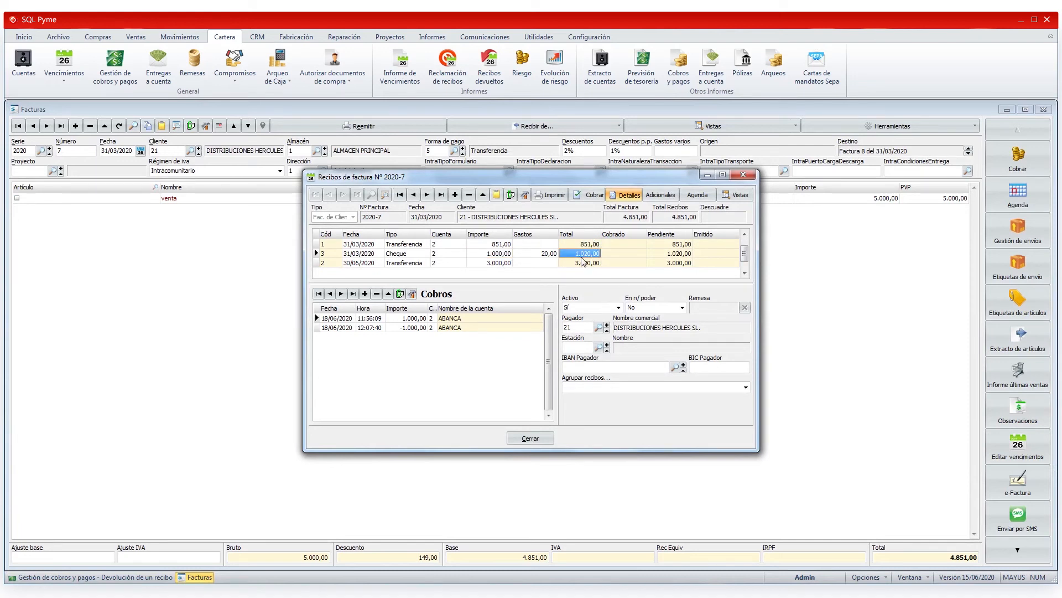
click(496, 254)
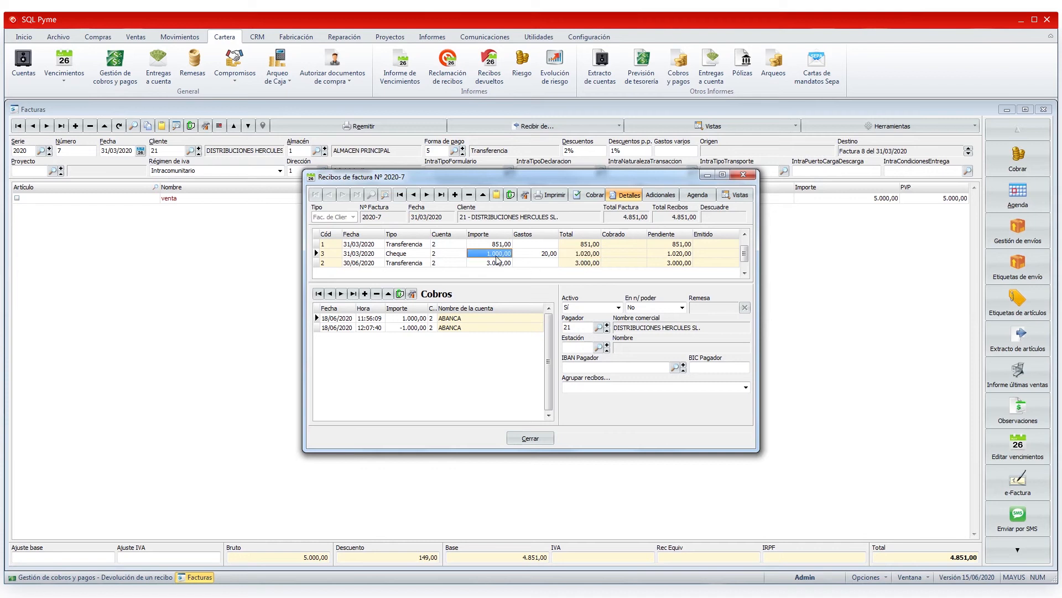
click(539, 254)
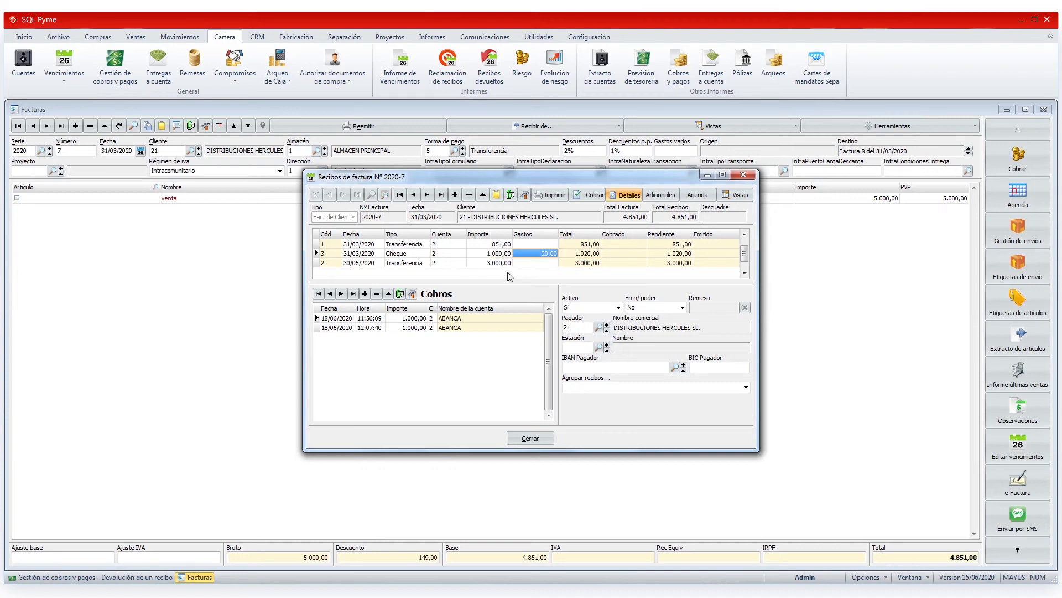
click(531, 438)
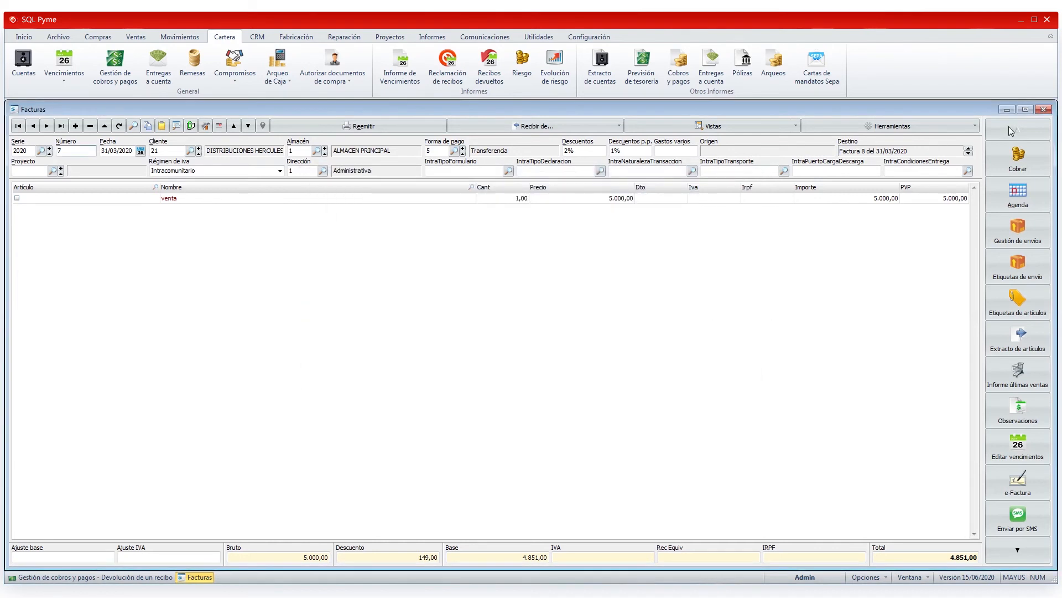
click(1045, 111)
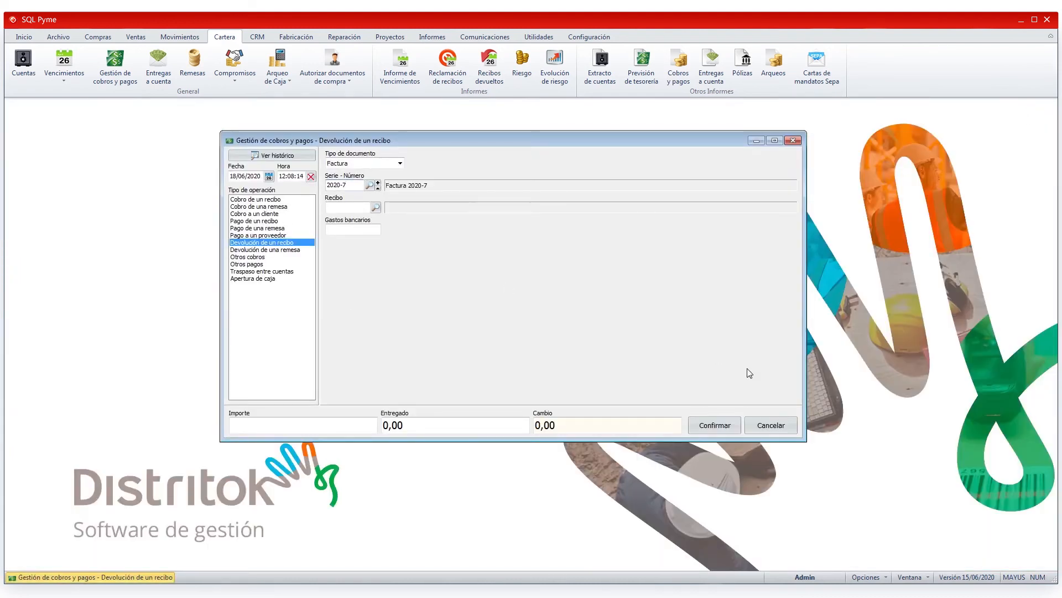
Step: Start a remittance return for remittance 22, GESTION COBROS, and mark all its receipts except the two of BARROS SYSTEM
click(265, 250)
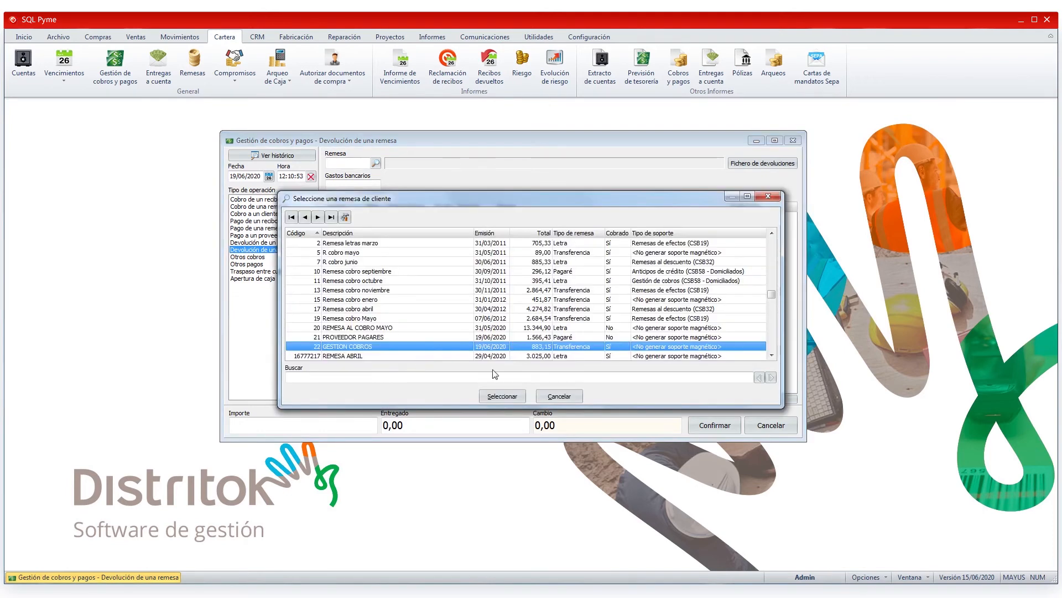
click(498, 397)
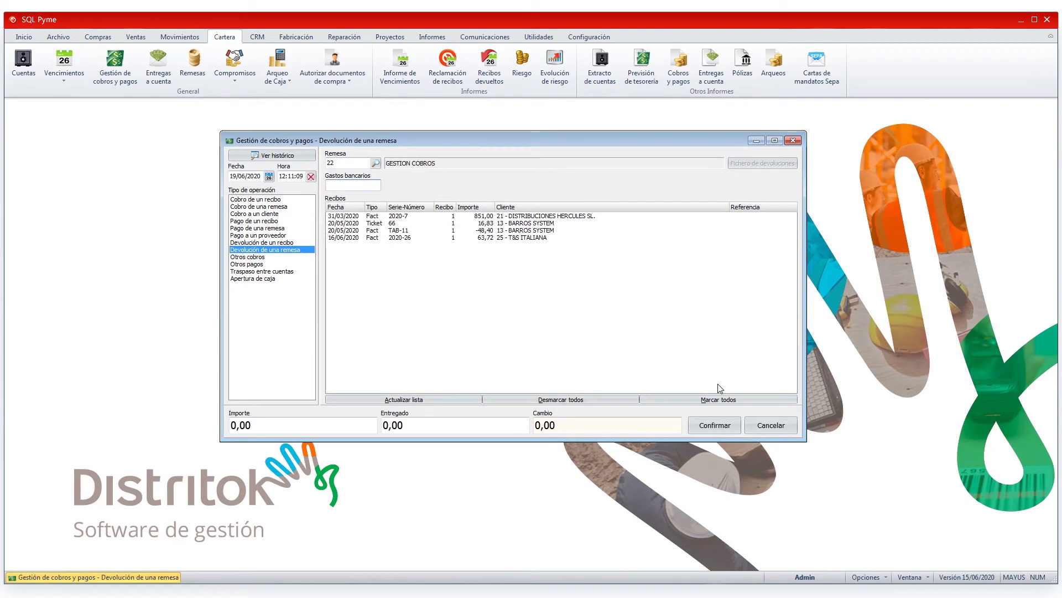
click(720, 399)
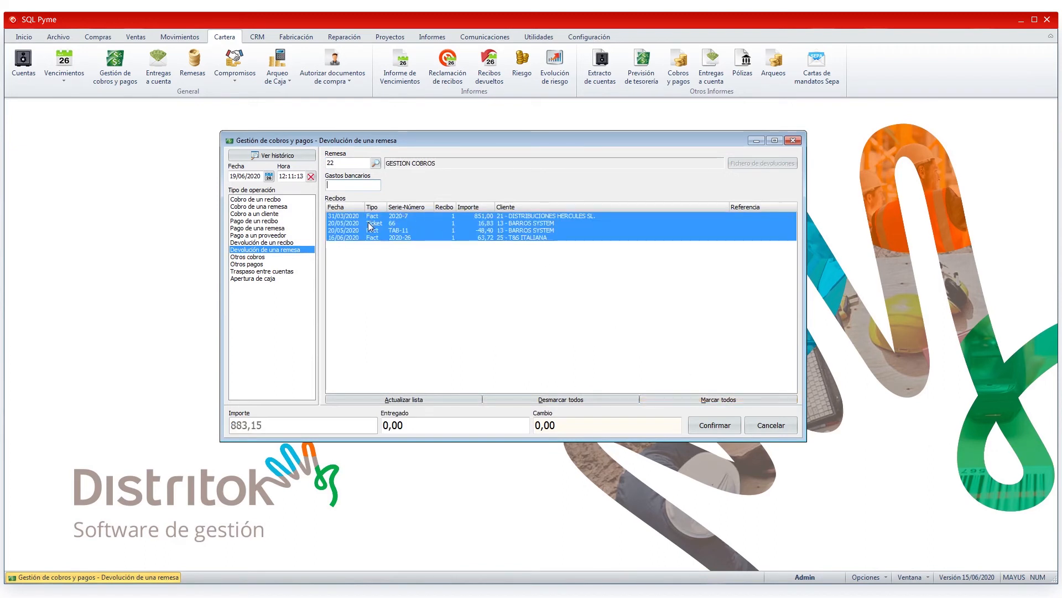
click(347, 224)
click(349, 230)
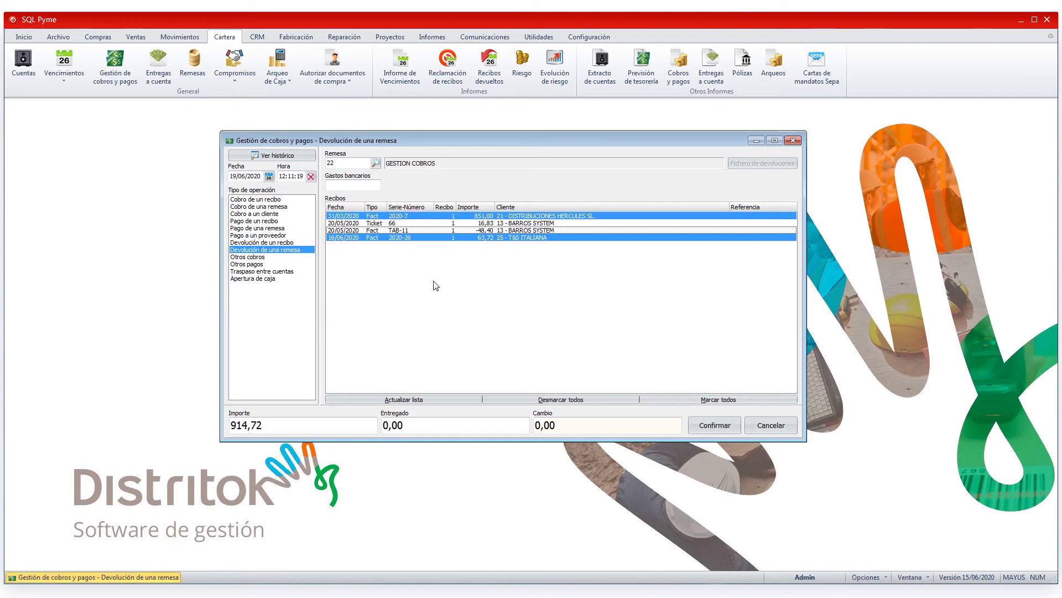
Step: Unmark all receipts of the remittance and cancel its return
click(351, 186)
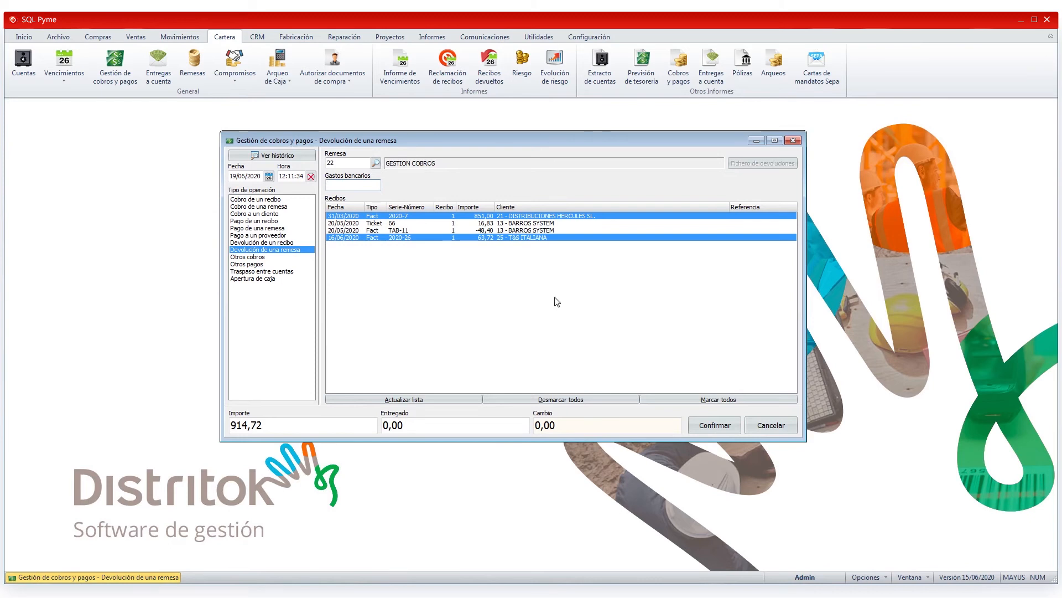
click(560, 399)
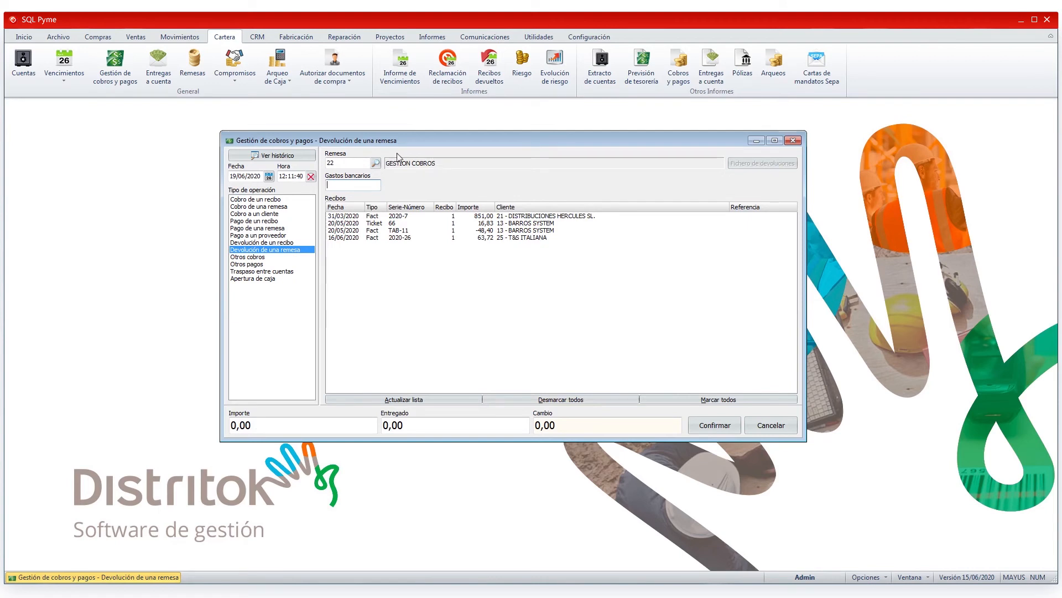
click(769, 427)
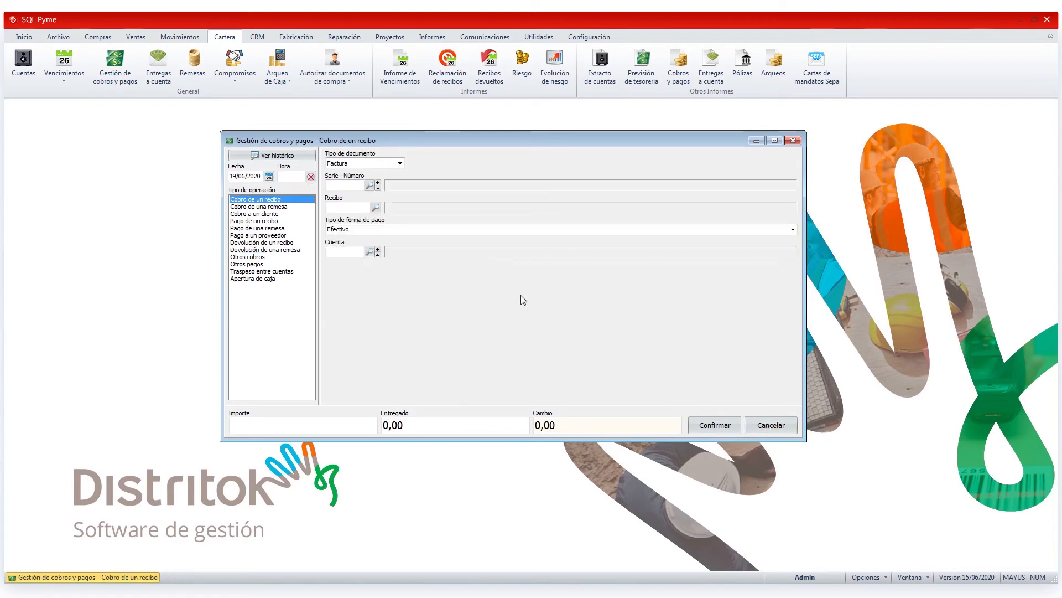
Step: Start a remittance return from a bank returns file, view the CSB file selection and close it without choosing a file
click(247, 250)
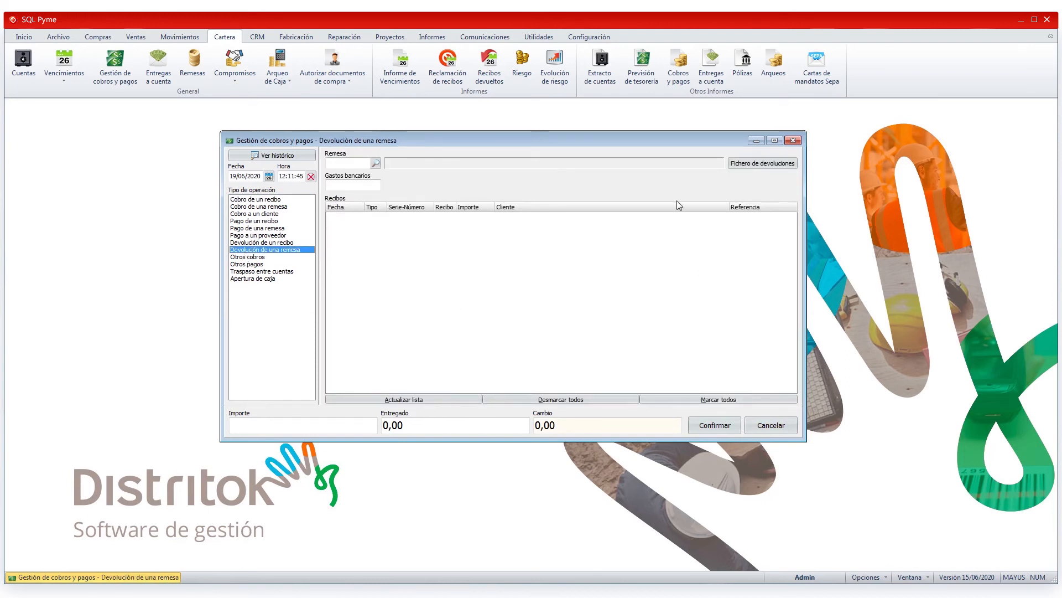
click(769, 166)
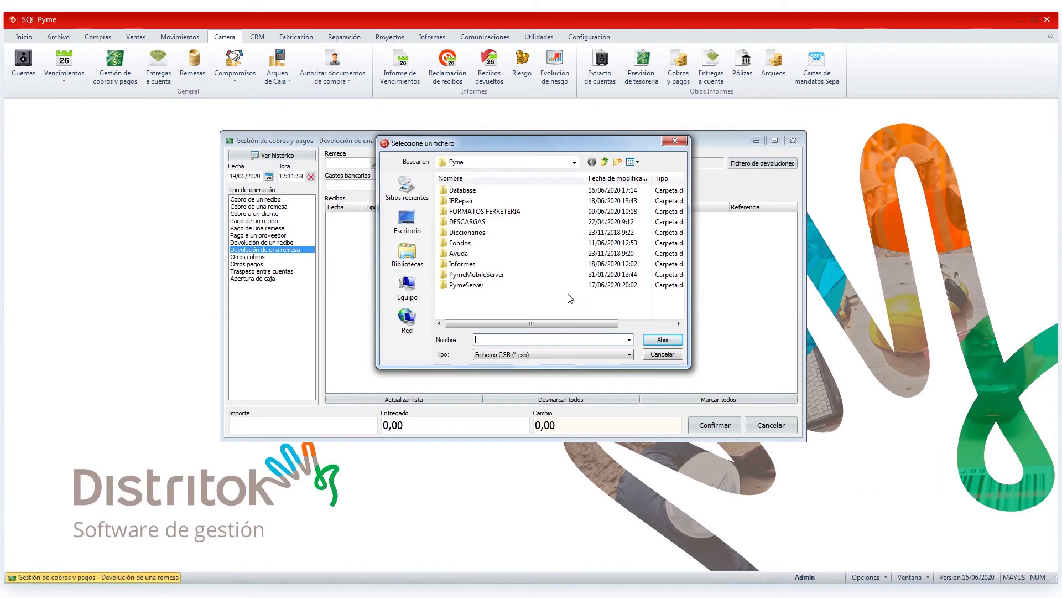
click(655, 359)
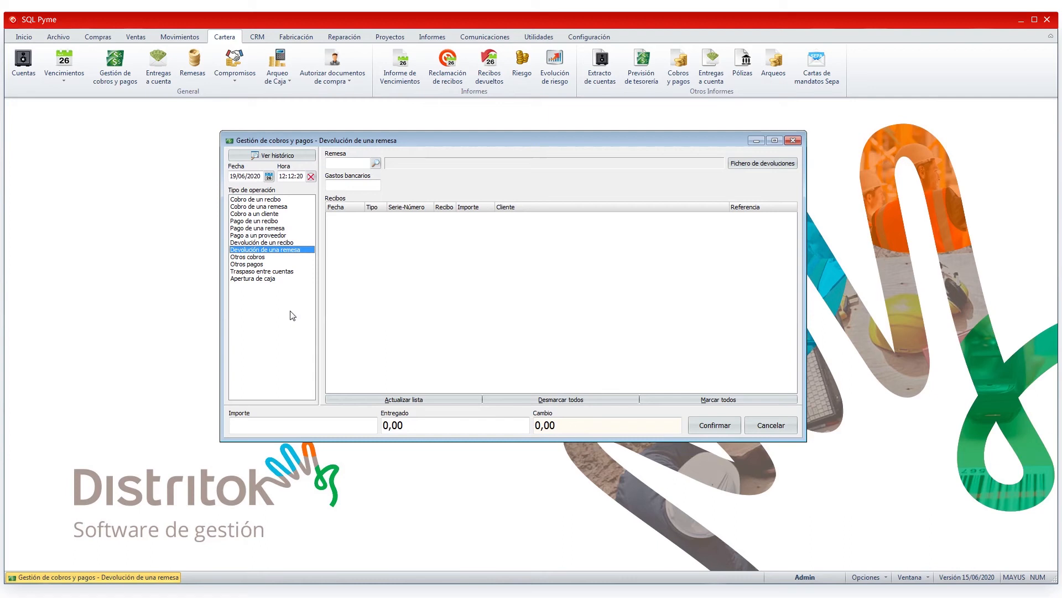
Step: Start an Otros cobros collection with payment type Transferencia, account BBVA and the description INDEMNIZACION SEGURO
click(248, 257)
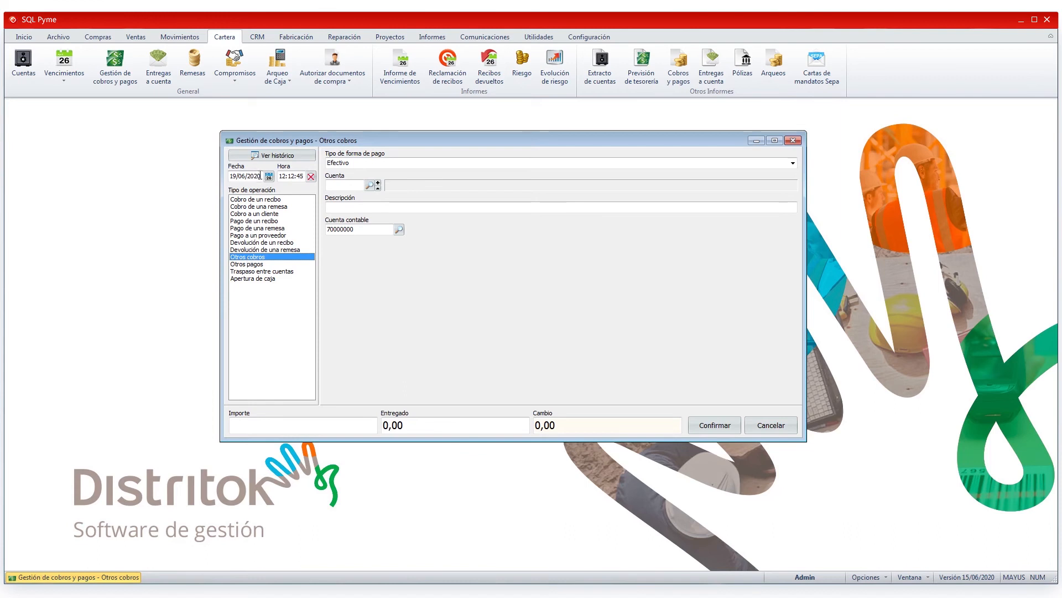
drag(261, 176, 230, 176)
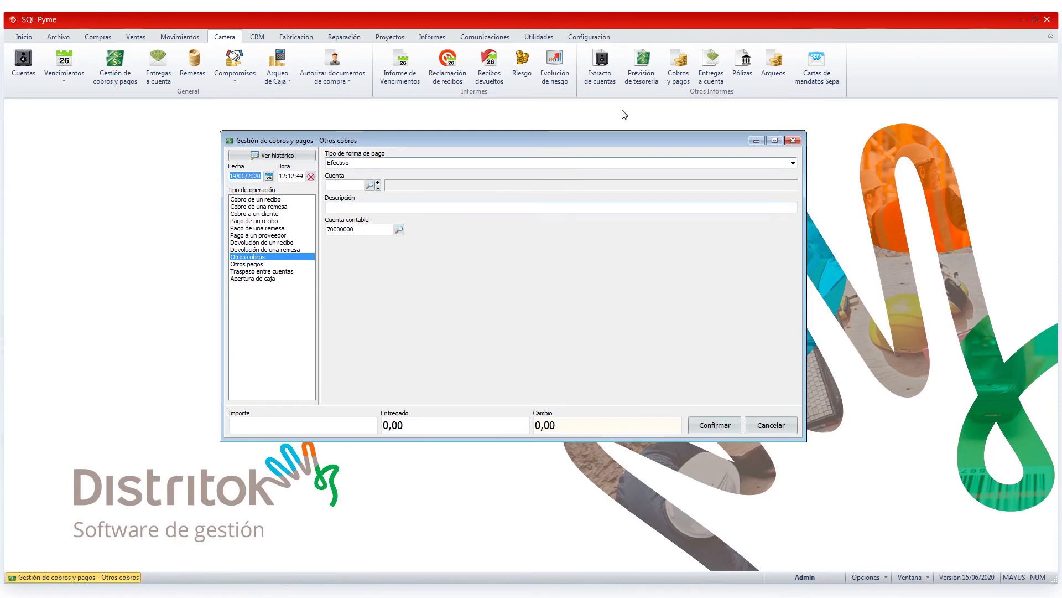
click(792, 163)
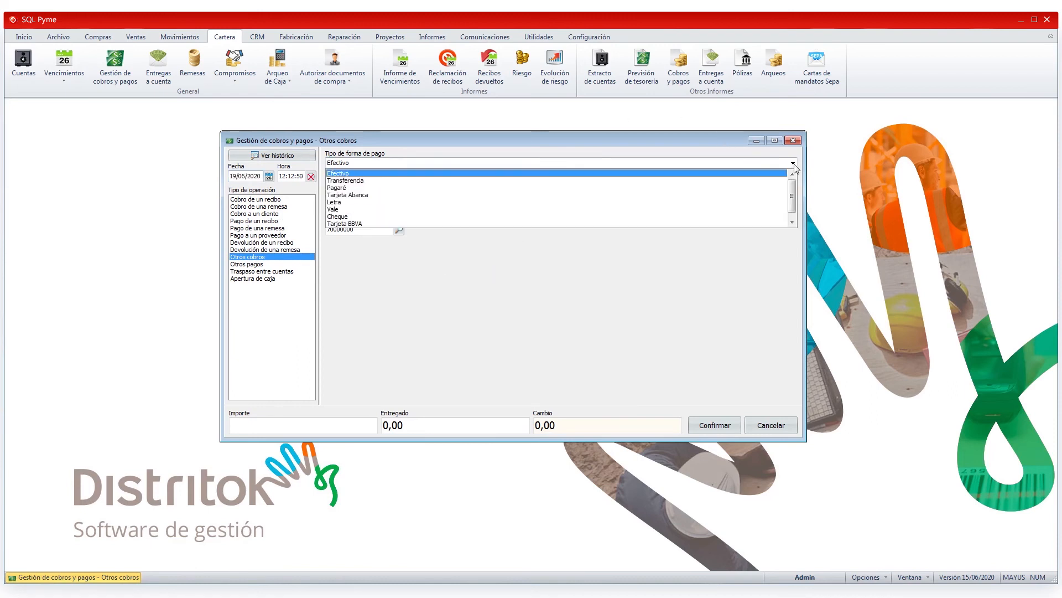
click(355, 180)
click(371, 184)
double_click(400, 261)
text(INDEM)
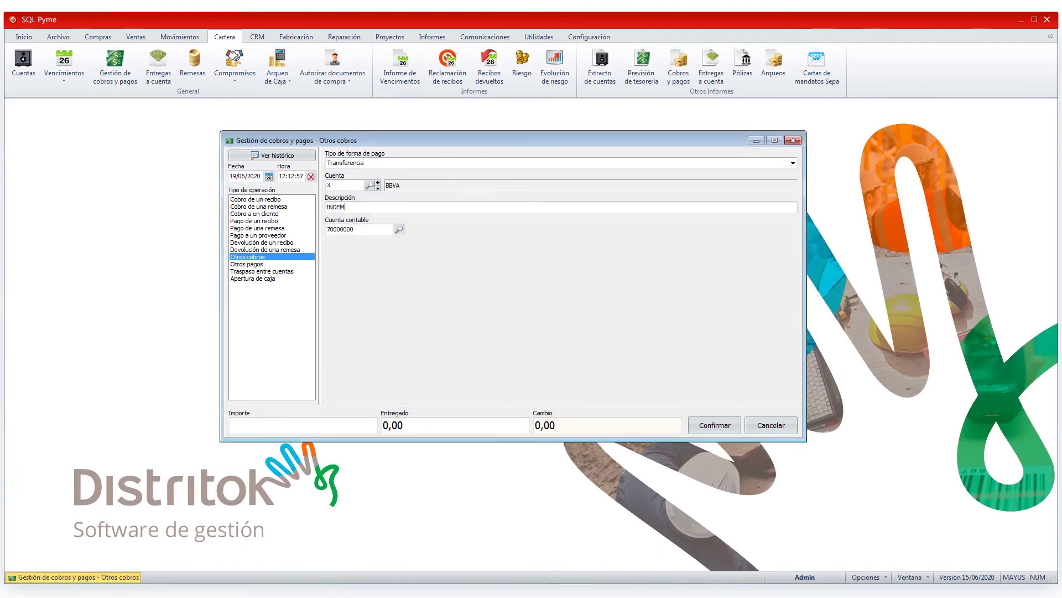
text(NIZACION SEGURO)
Step: Set the collection amount to 500 and confirm it without printing a voucher
click(266, 427)
text(500)
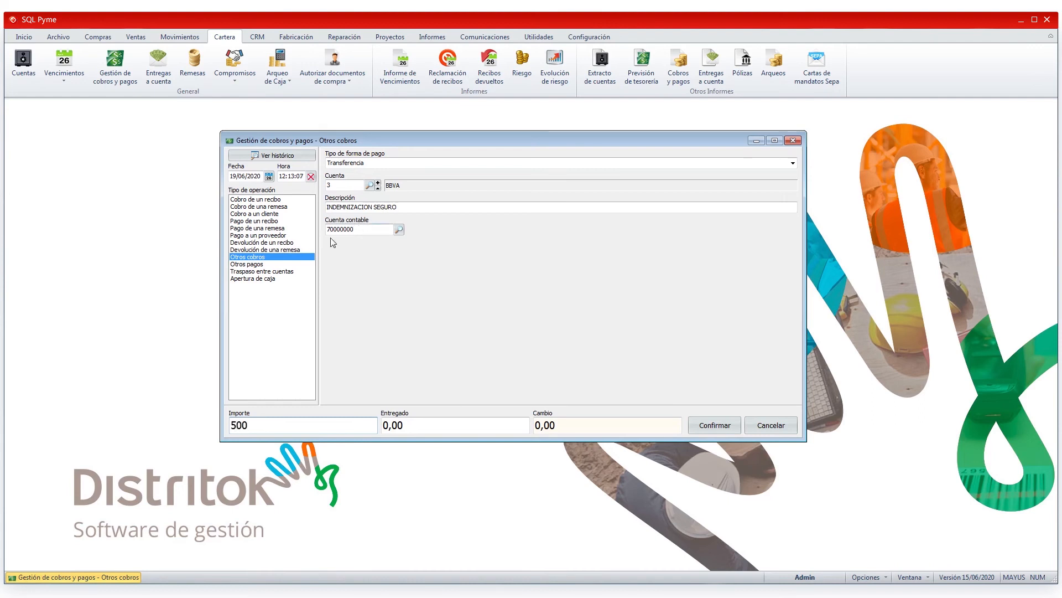
click(374, 231)
click(713, 426)
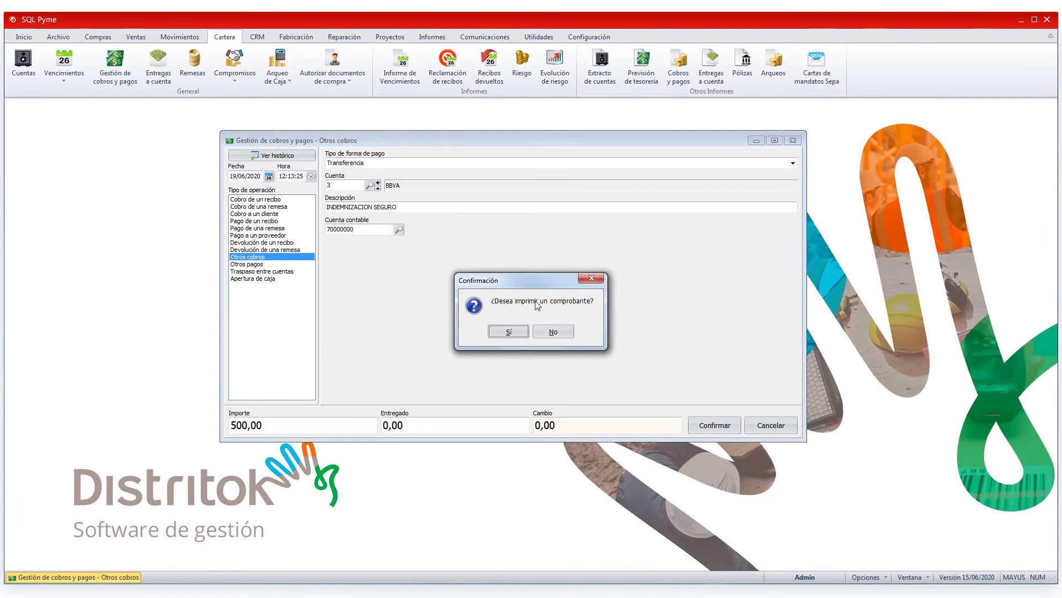
click(557, 332)
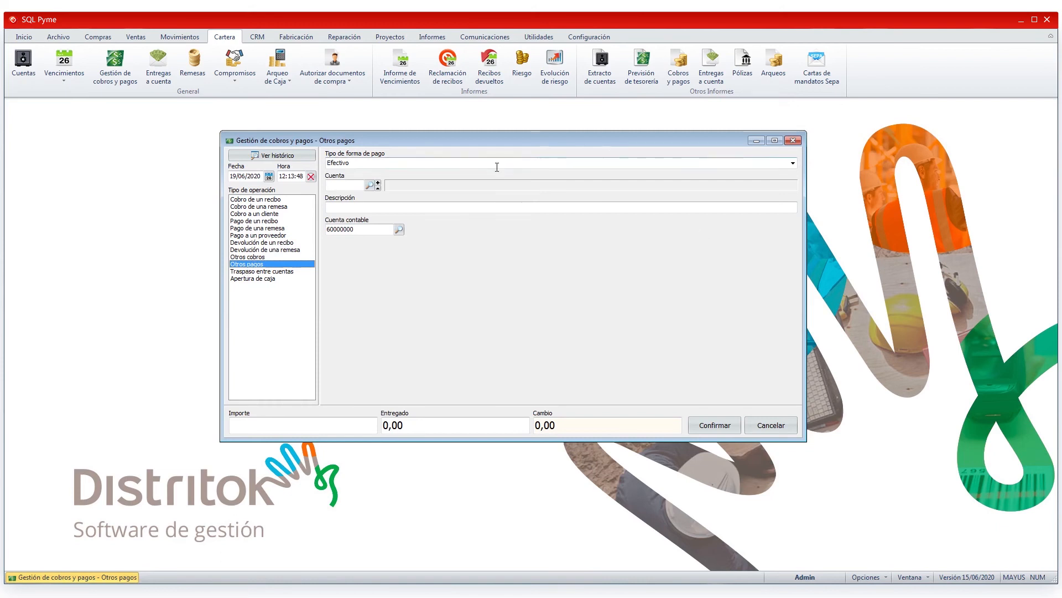
Step: Fill in an Otros pagos payment with payment type Transferencia, account BBVA and the description PAGO DIETA TRABAJOR X
click(791, 164)
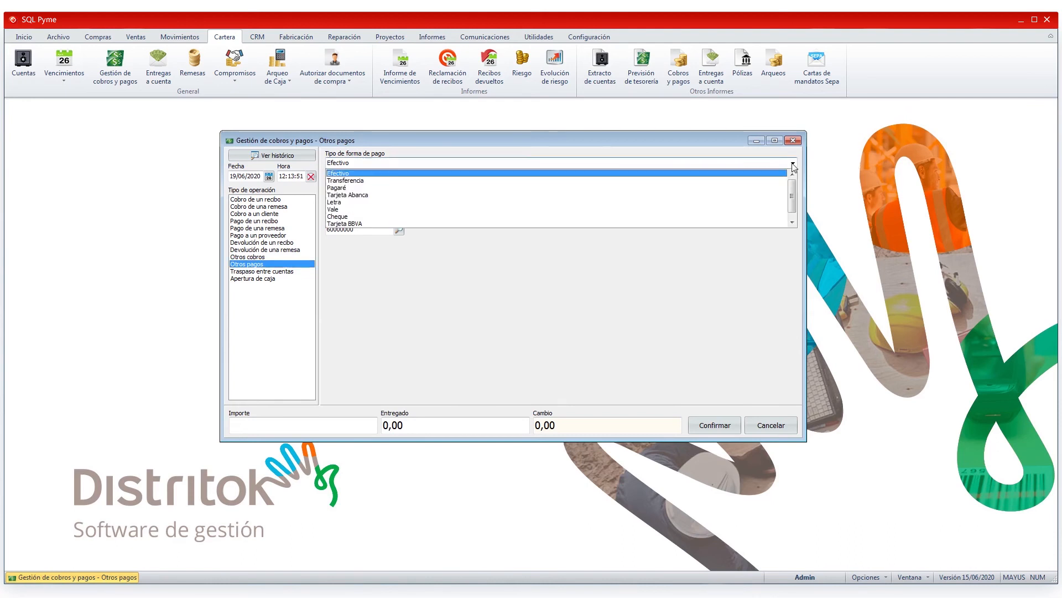
click(353, 181)
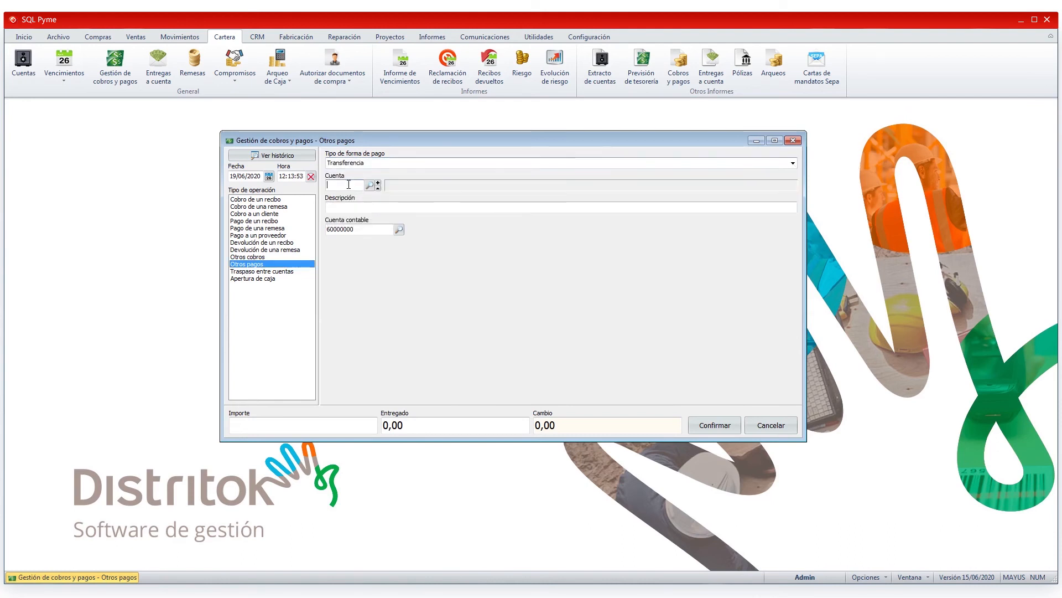
click(368, 187)
double_click(375, 262)
text(PAGO DIE)
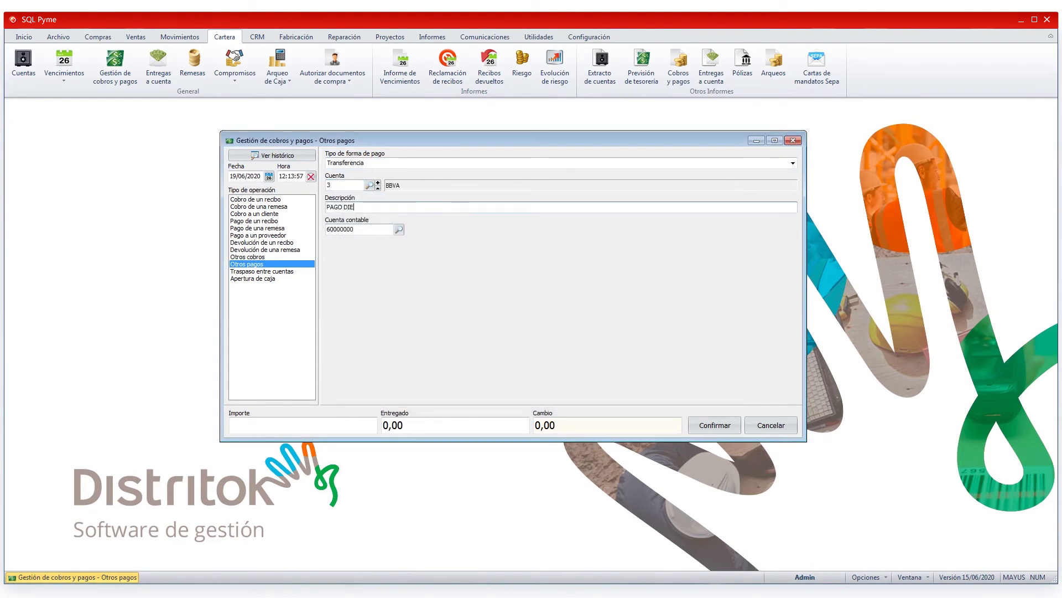
text(TA TRABAJOR X)
Step: Set the payment amount to 50 and confirm it without printing a voucher
click(270, 427)
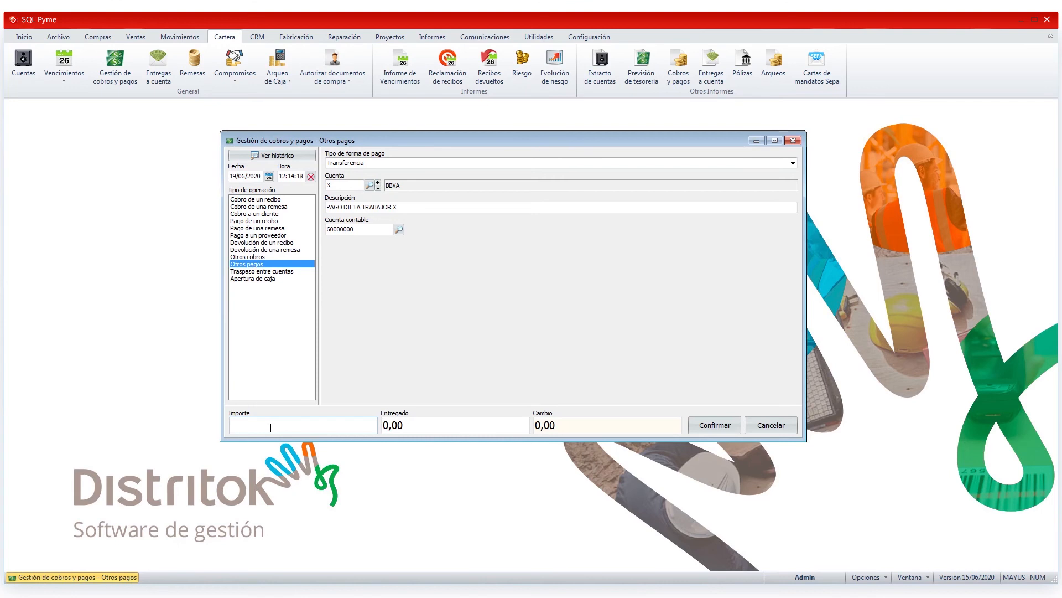
text(50)
key(Tab)
click(725, 430)
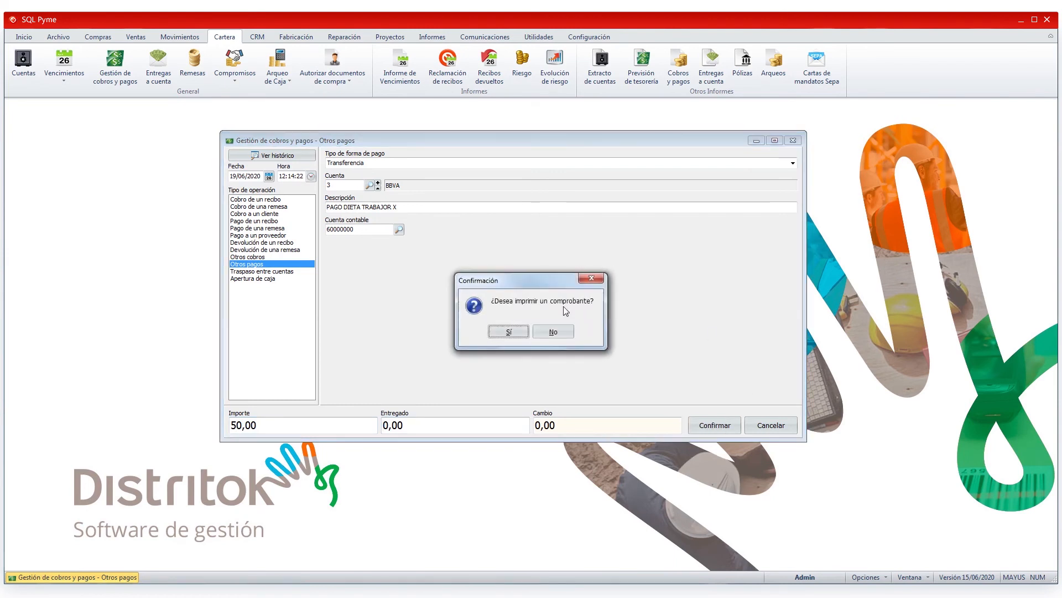
click(554, 331)
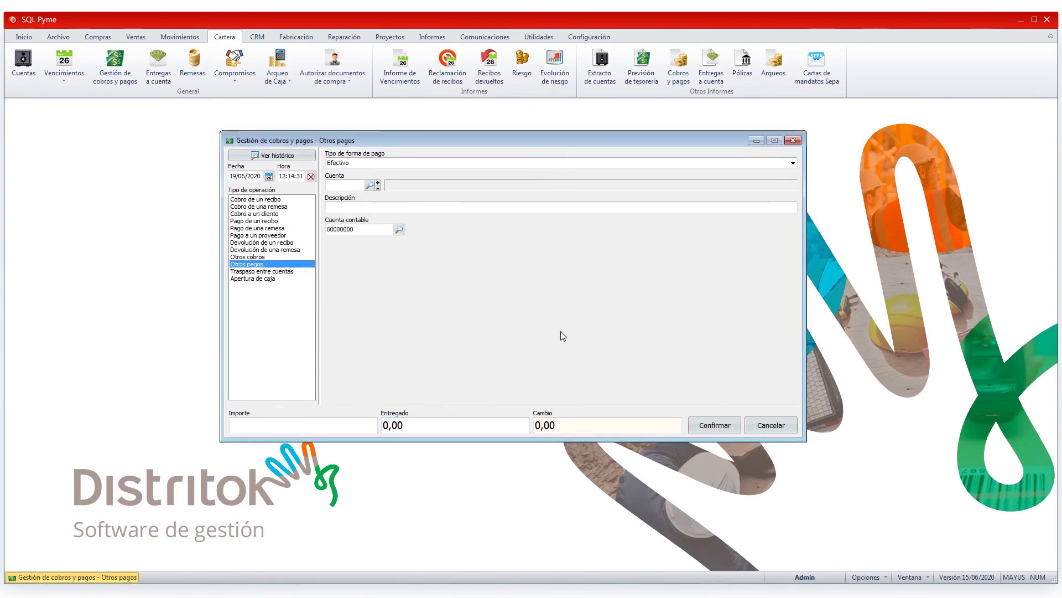
Step: Start a Traspaso entre cuentas from the CAJA account with type Efectivo to the BBVA account with type Transferencia
click(291, 272)
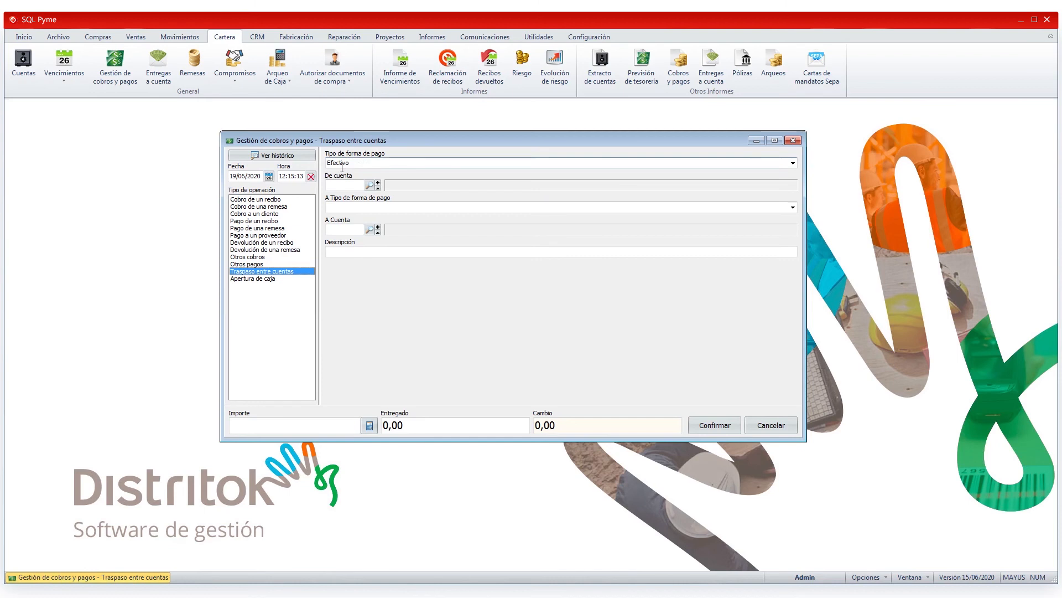
click(369, 185)
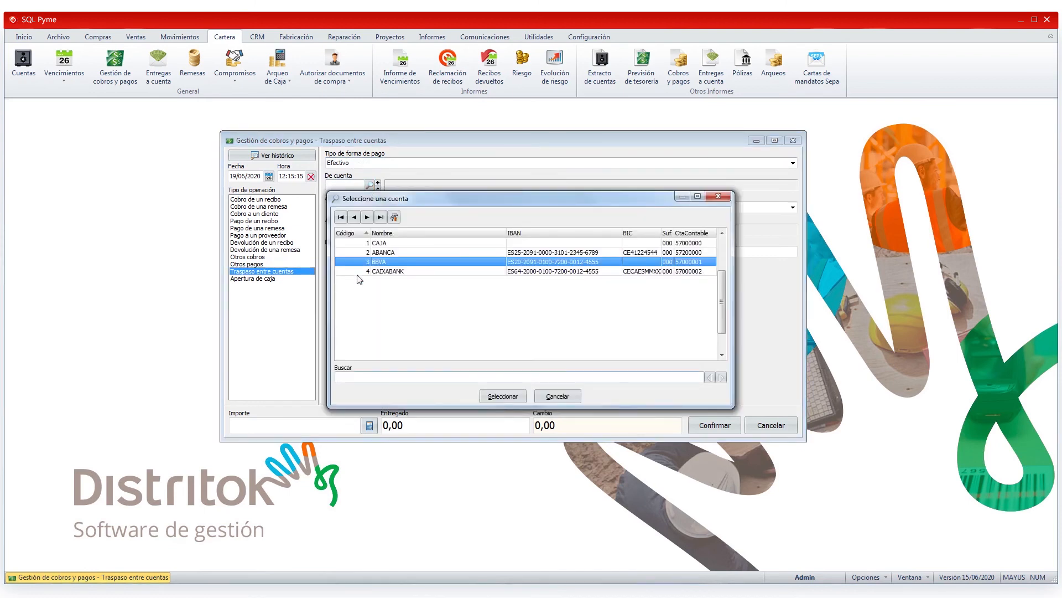
double_click(394, 243)
click(367, 208)
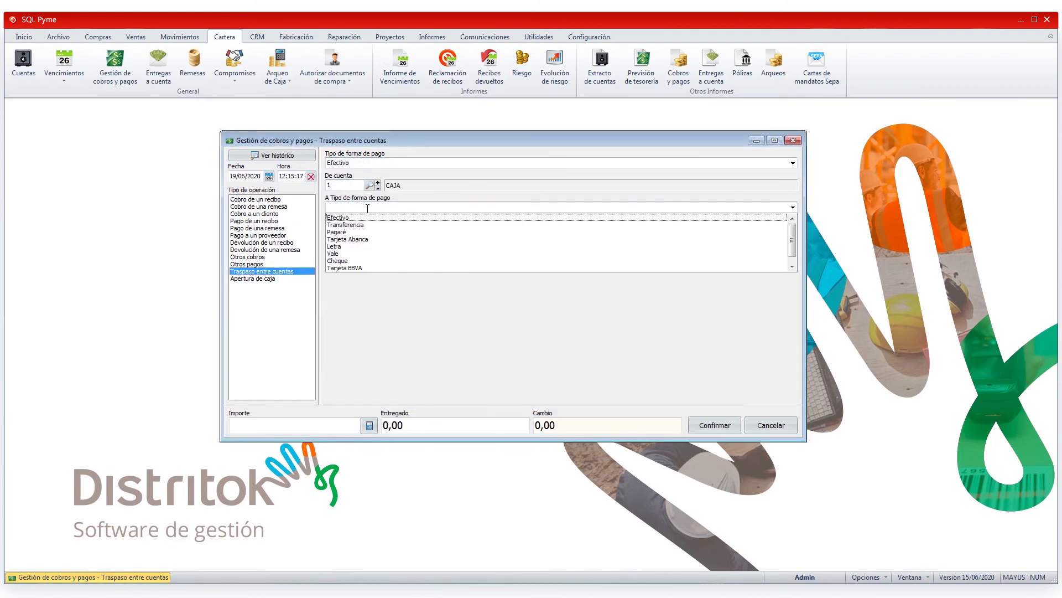
click(363, 225)
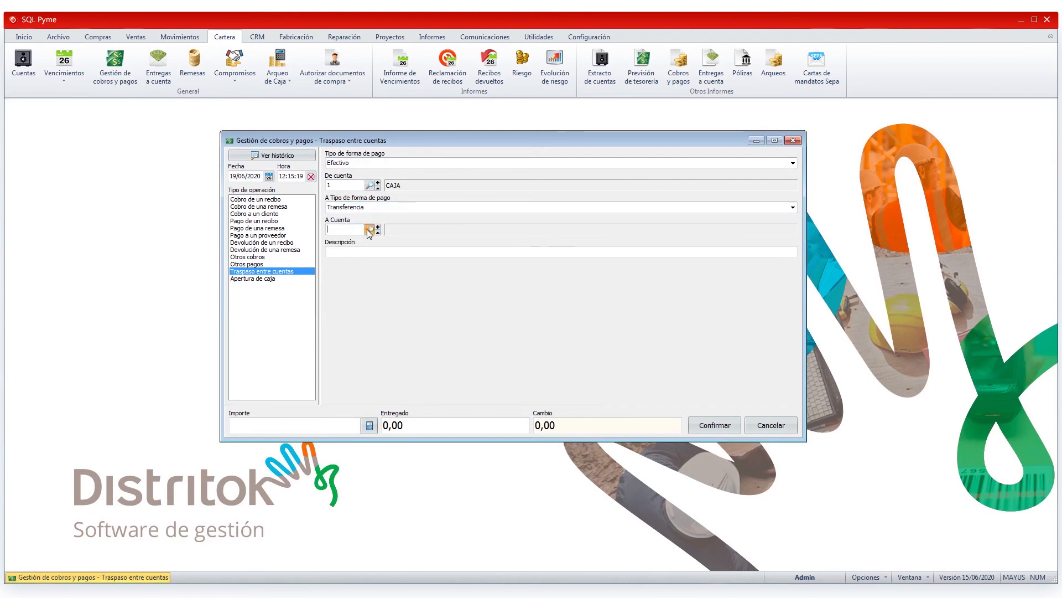
click(369, 229)
click(389, 263)
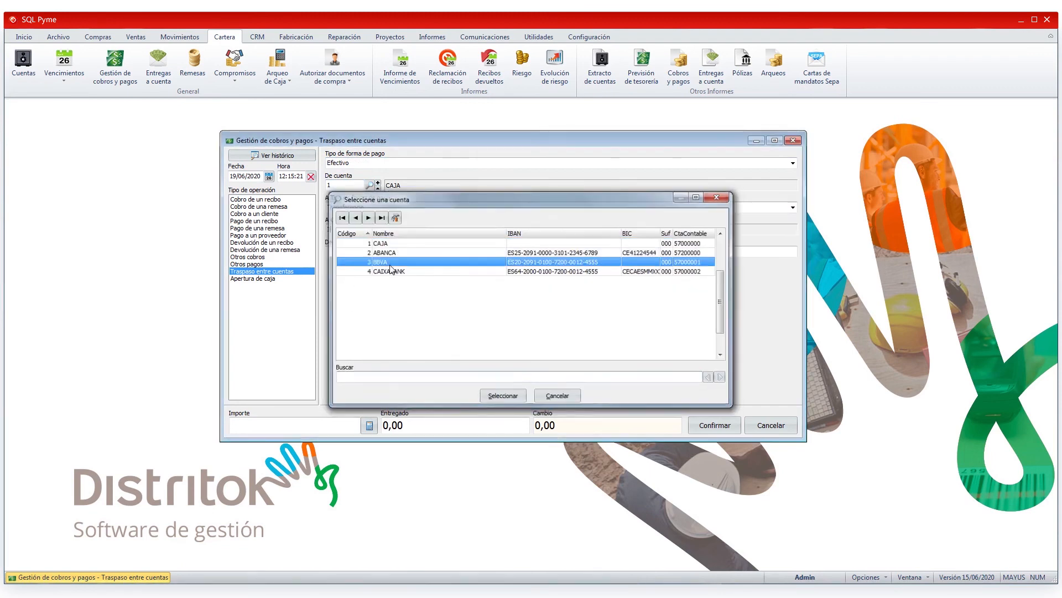
double_click(390, 265)
Step: Enter the description DE CAJA A BANCO and an amount of 100 for the transfer between accounts
text(DE CAJA NA BANCO)
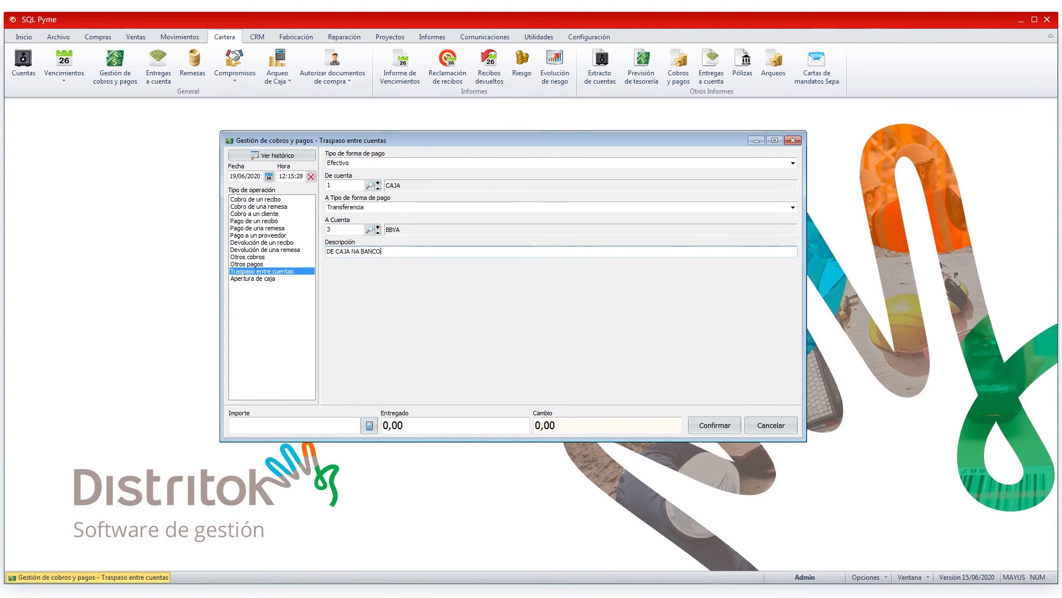
click(357, 251)
key(BackSpace)
click(298, 428)
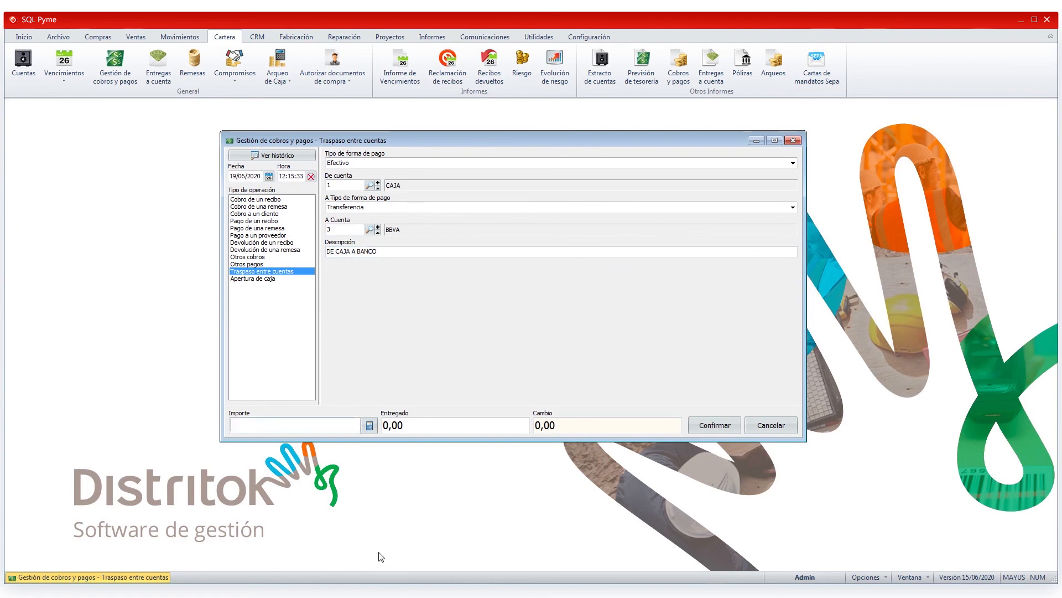
text(100)
key(Tab)
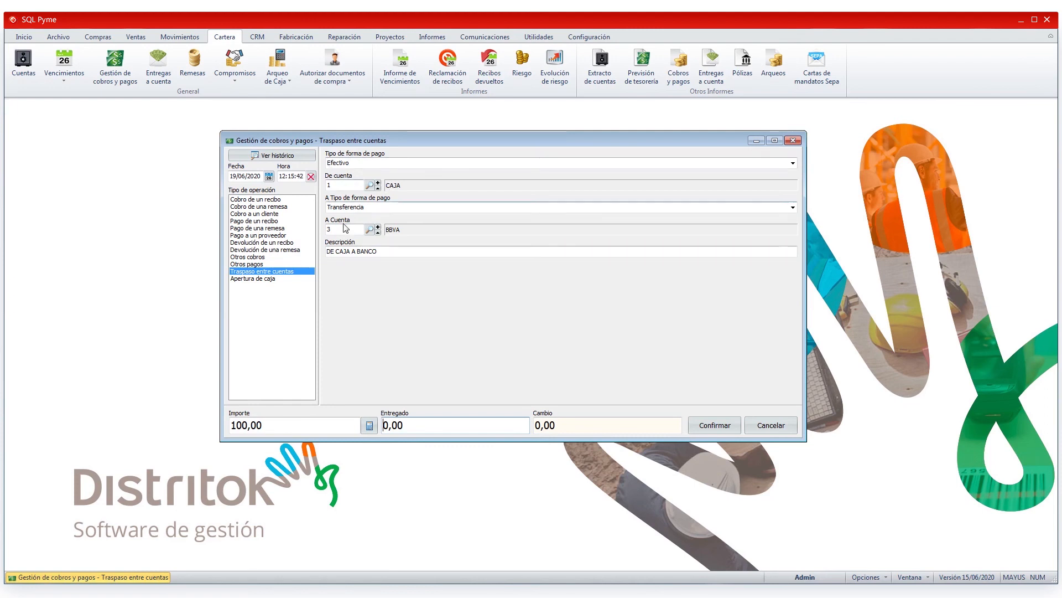
Step: Change the transfer's source to the ABANCA account with payment type Transferencia, and cancel the operation
click(370, 186)
double_click(399, 253)
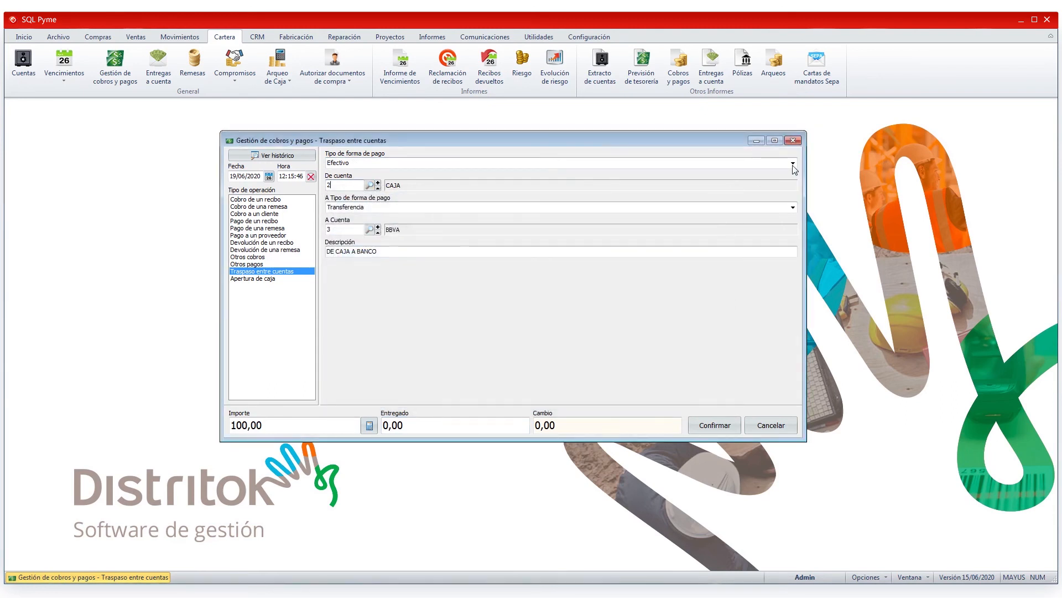
click(792, 162)
click(352, 188)
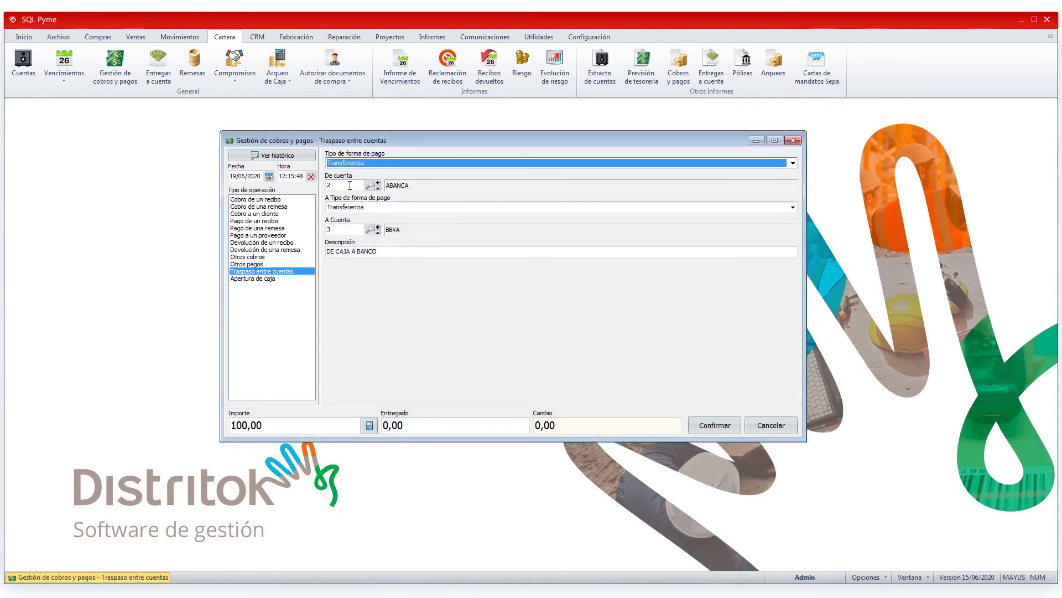
click(351, 185)
click(344, 230)
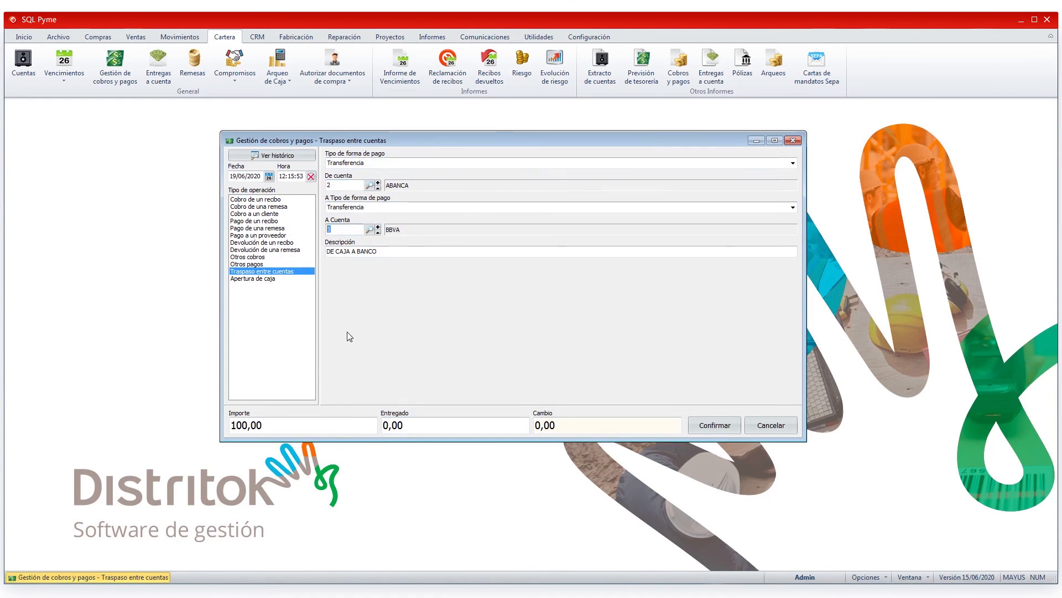
click(771, 427)
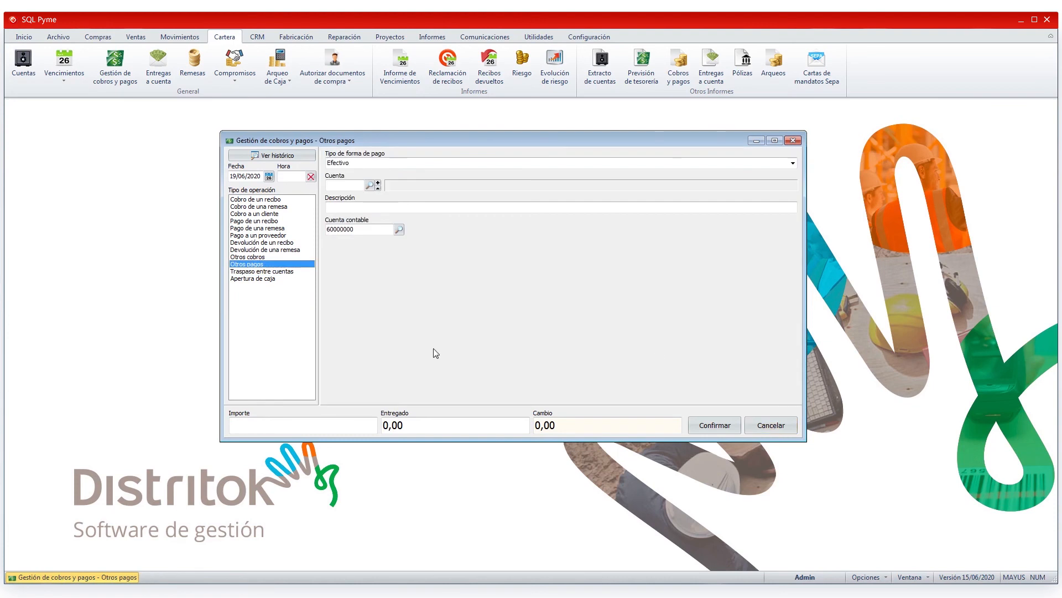
Step: Start an Apertura de caja of type De cuenta with payment type Efectivo, account CAJA and an amount of 150
click(244, 279)
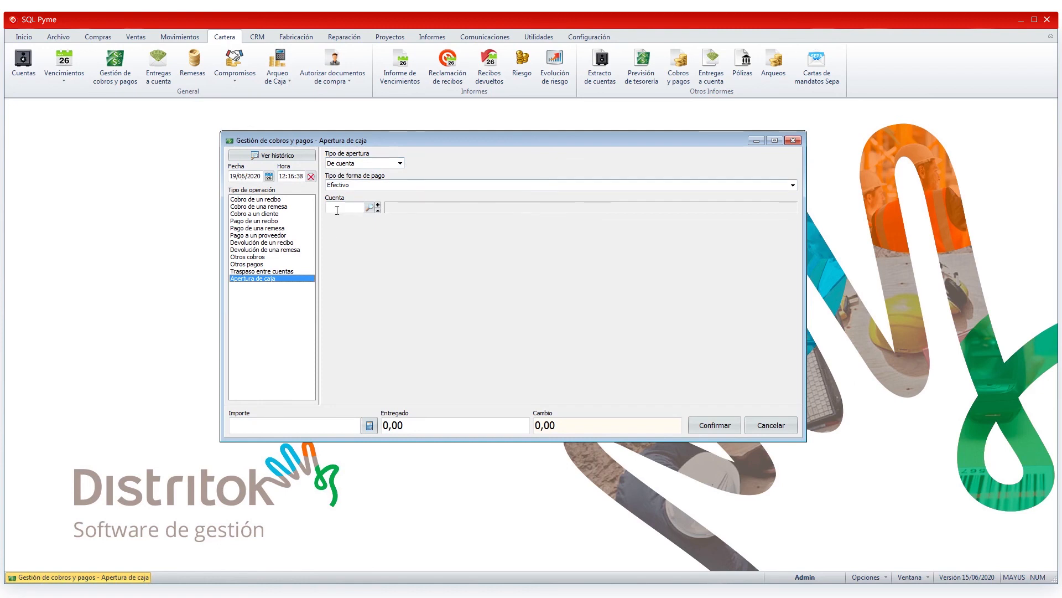
click(369, 208)
double_click(395, 243)
text(150)
key(Return)
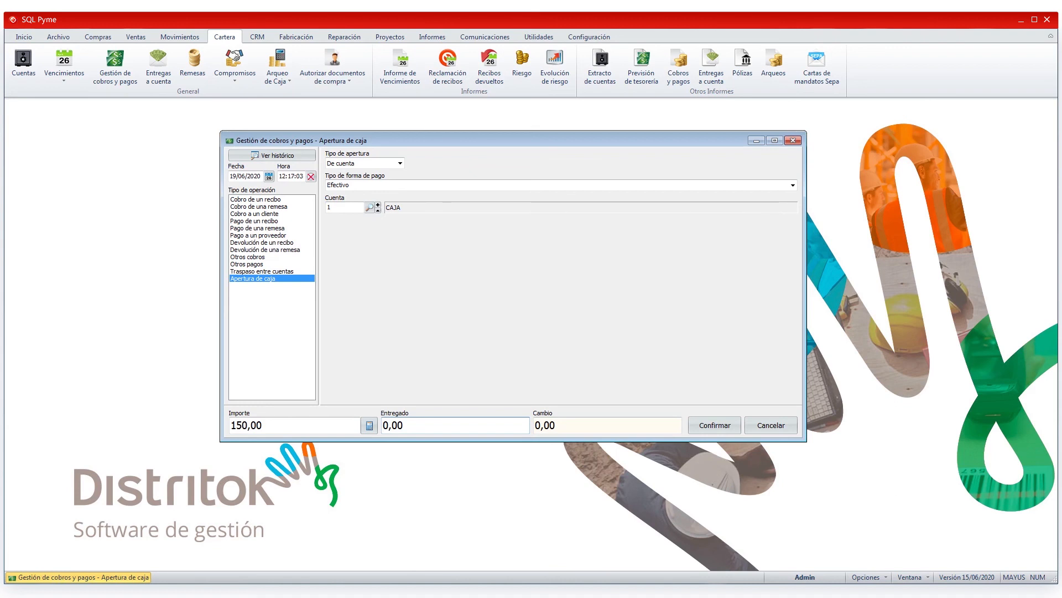
Step: Try the cash opening with payment type Transferencia, account CAIXABANK and an amount of 1000, and close the manager without confirming it
click(375, 184)
click(376, 203)
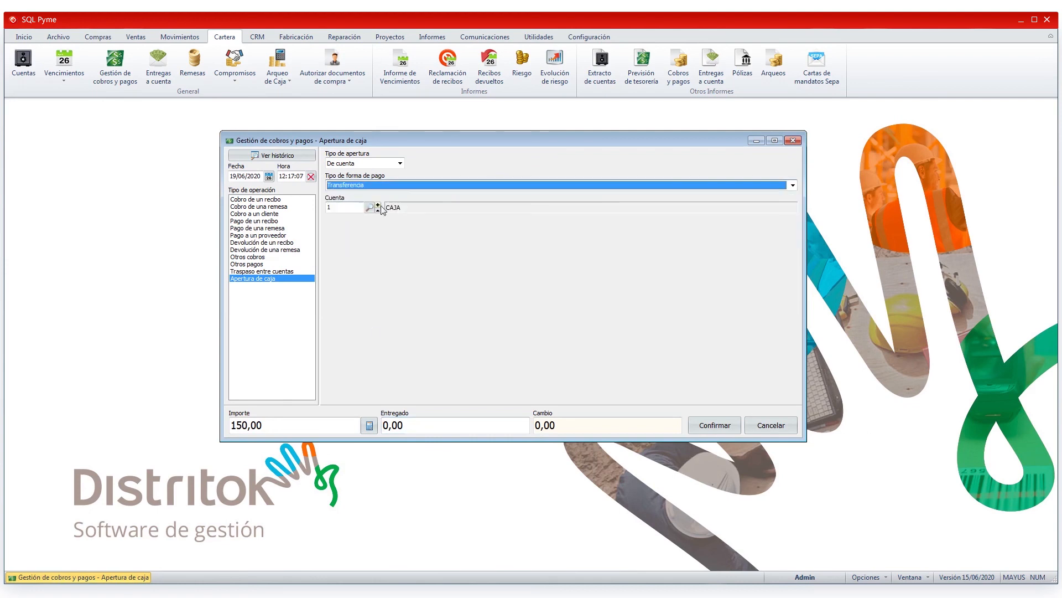
click(398, 261)
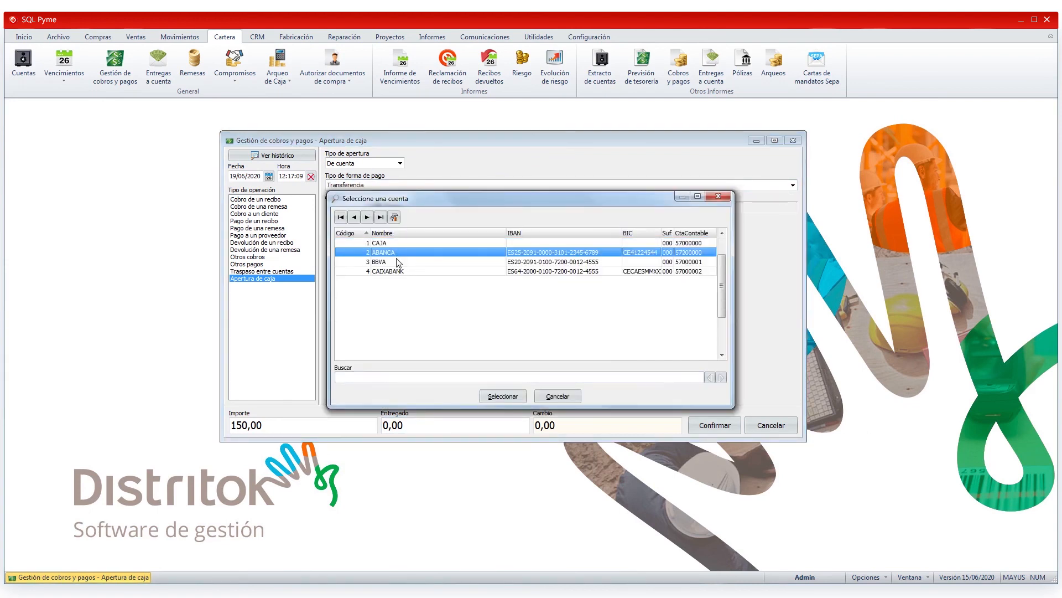
click(395, 269)
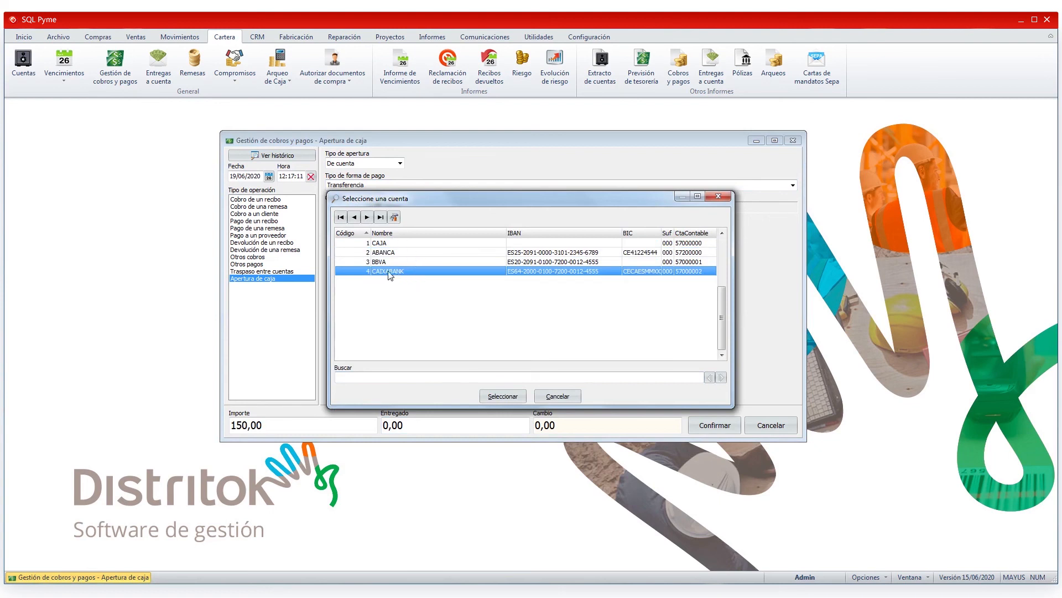
double_click(390, 271)
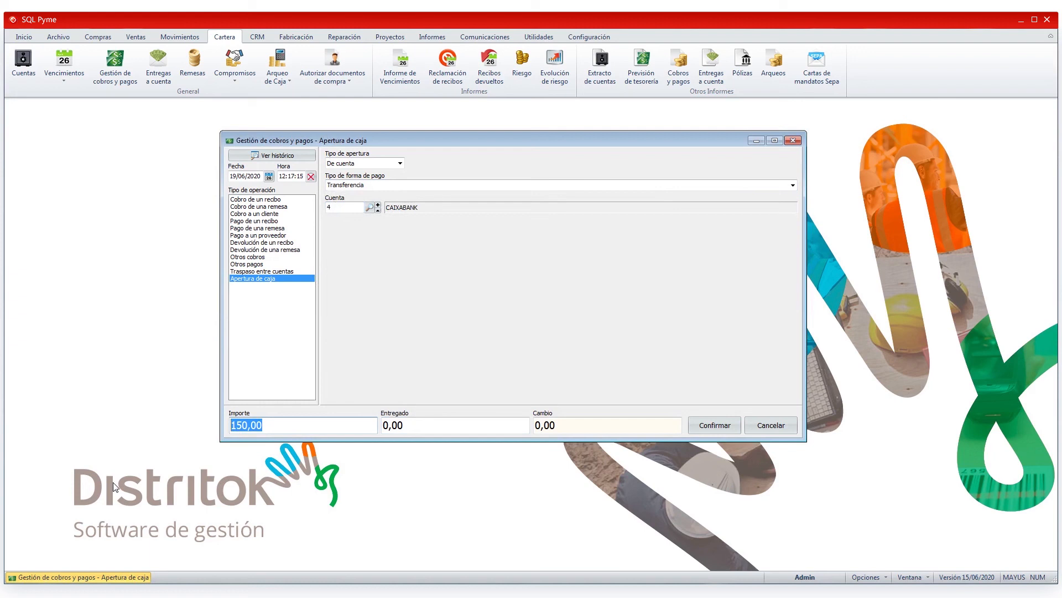
text(1000)
key(Tab)
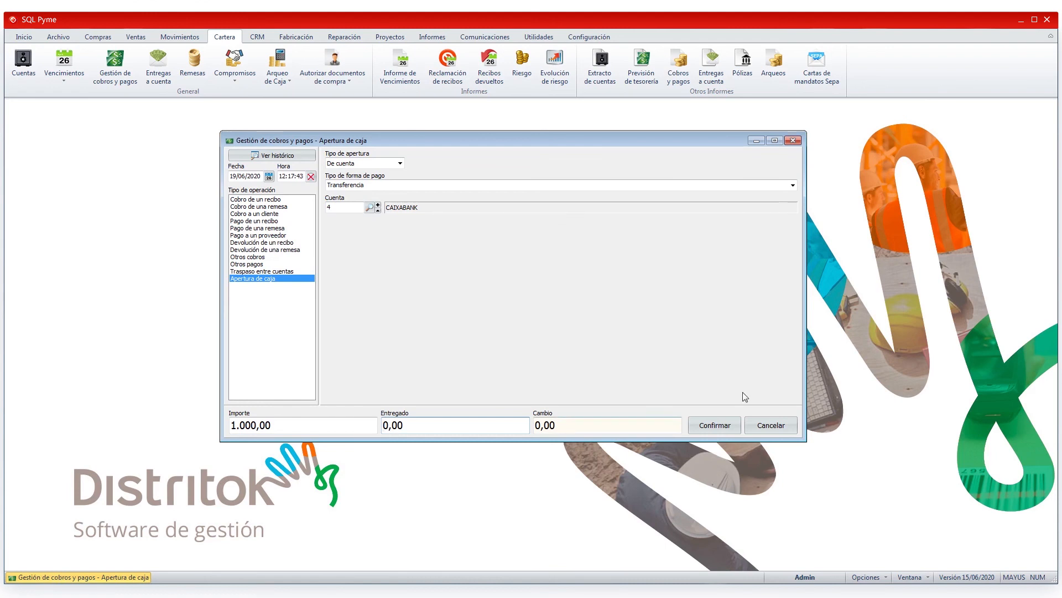
click(782, 423)
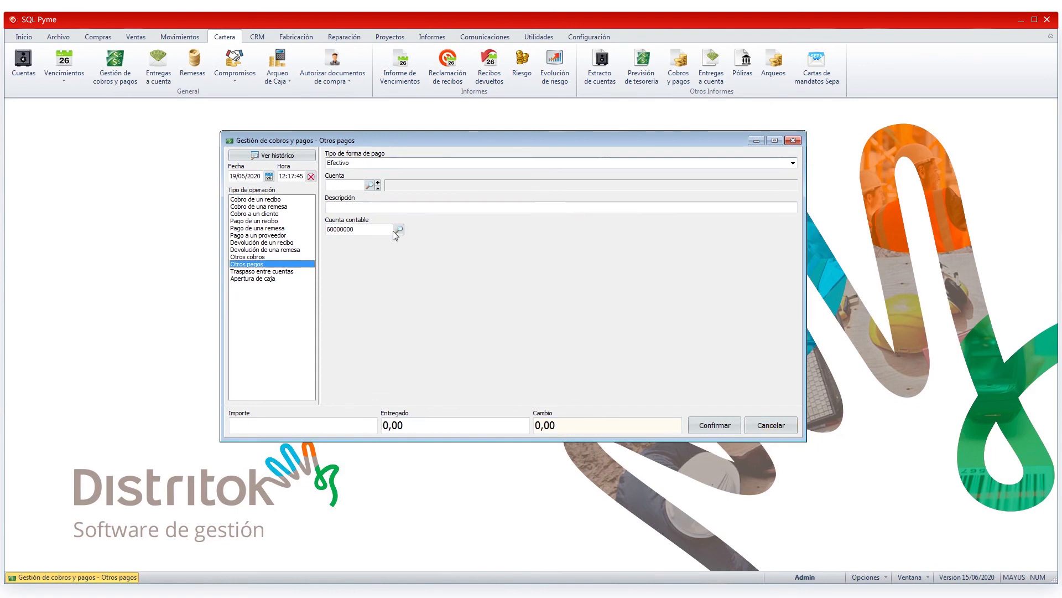
click(247, 200)
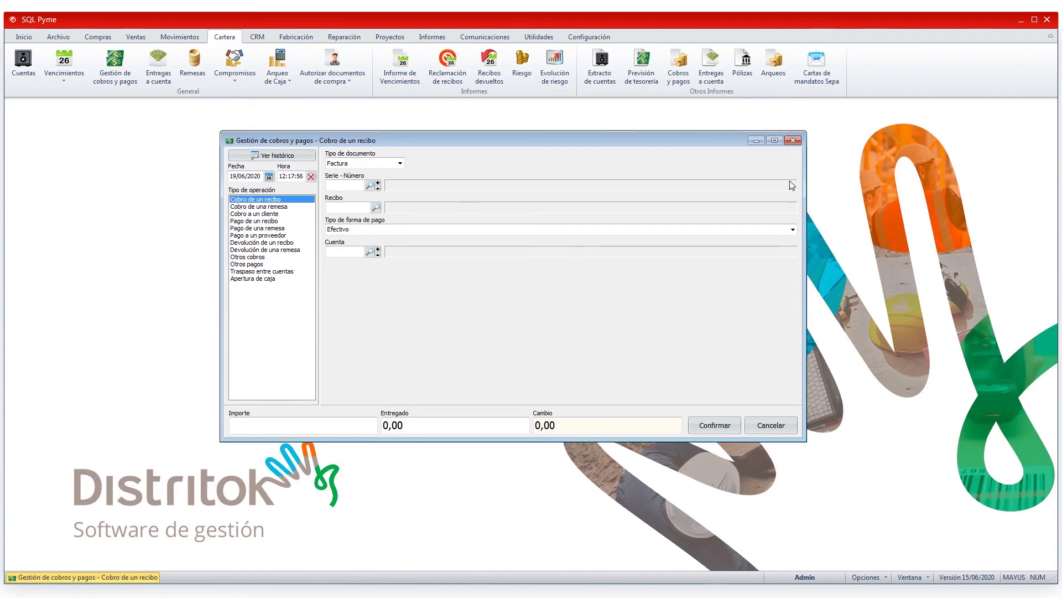
click(797, 142)
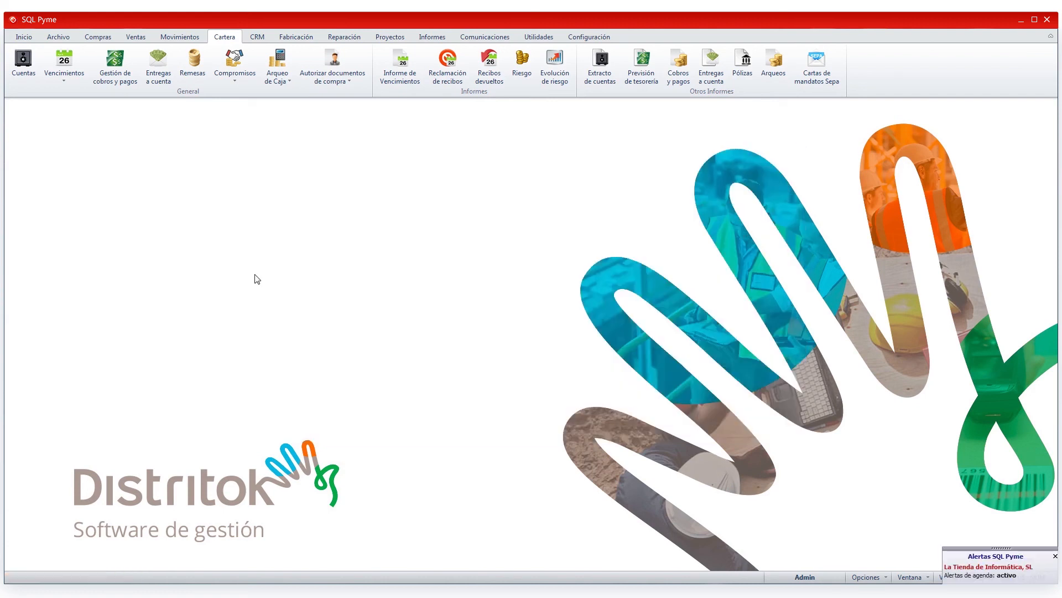
Step: Reopen the collections and payments manager and examine the Estación field across the receipt, remittance and Otros pagos operations
click(115, 65)
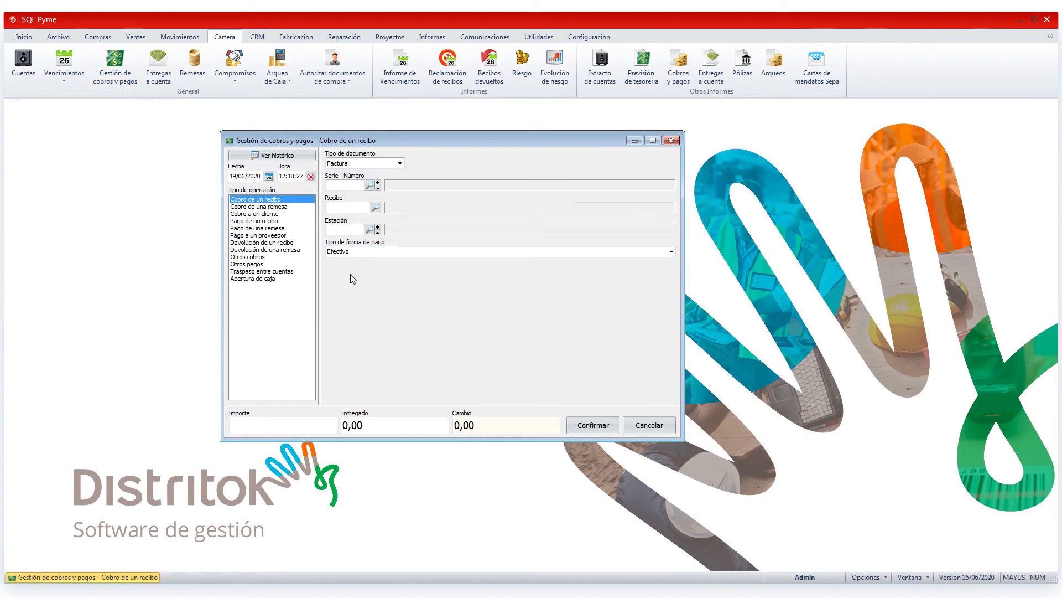
click(358, 229)
click(266, 207)
click(259, 221)
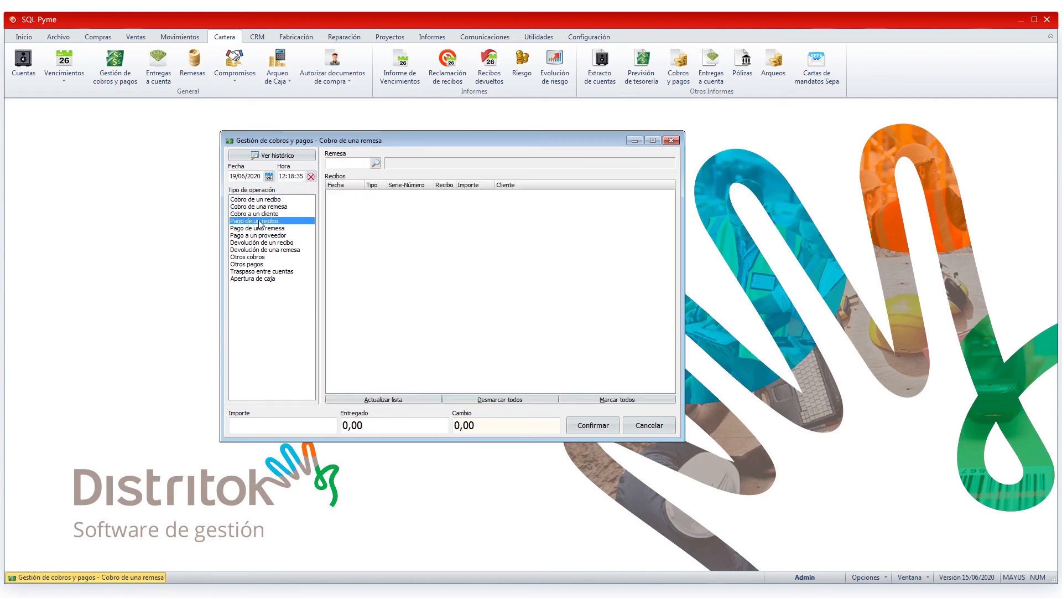
click(257, 228)
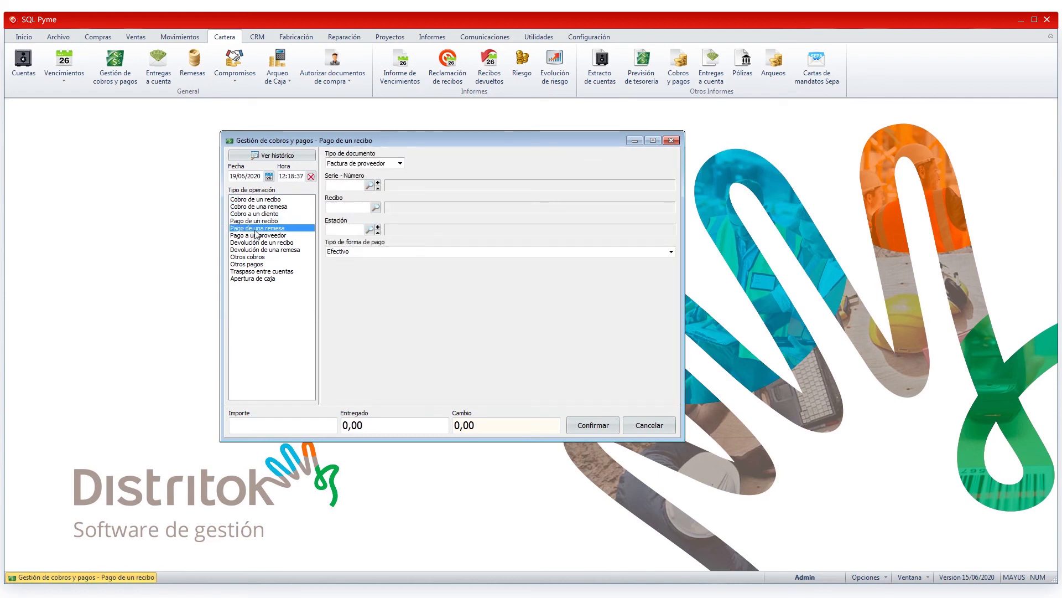
click(256, 264)
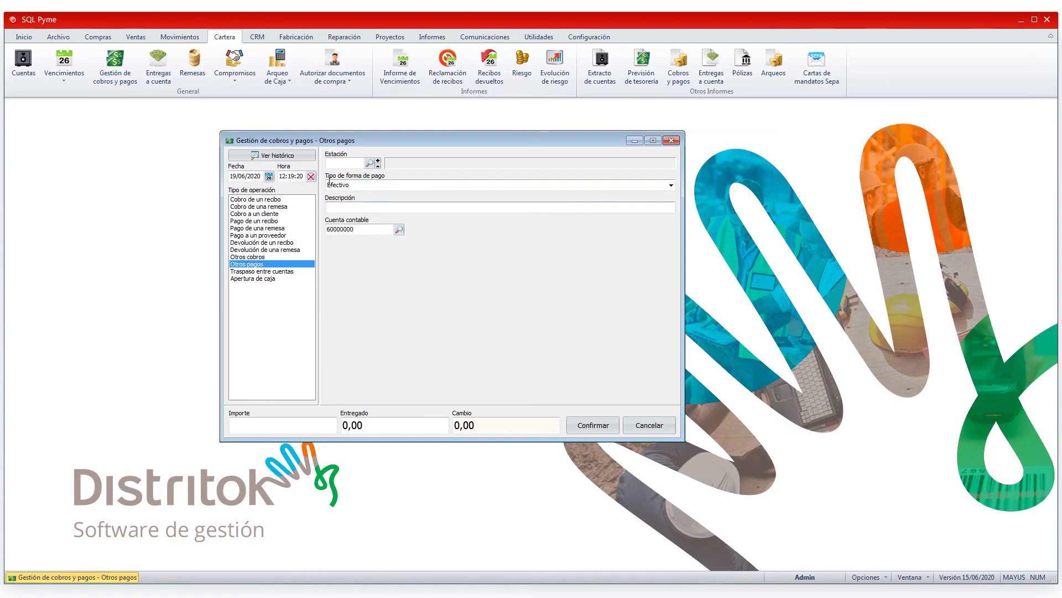
Step: View the stations available for the Otros pagos operation and close the manager without recording anything
click(369, 163)
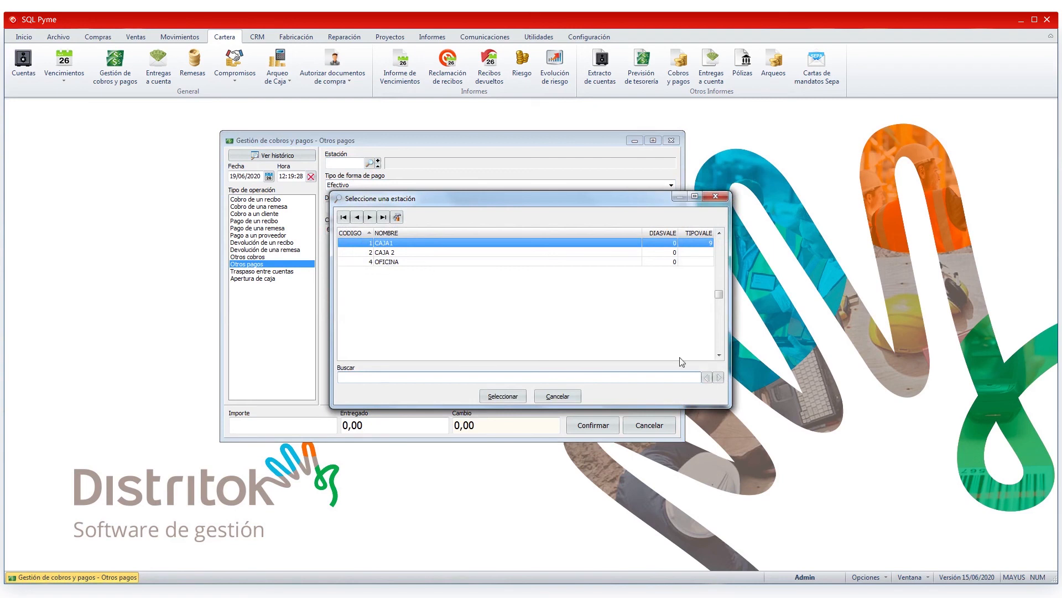
click(575, 396)
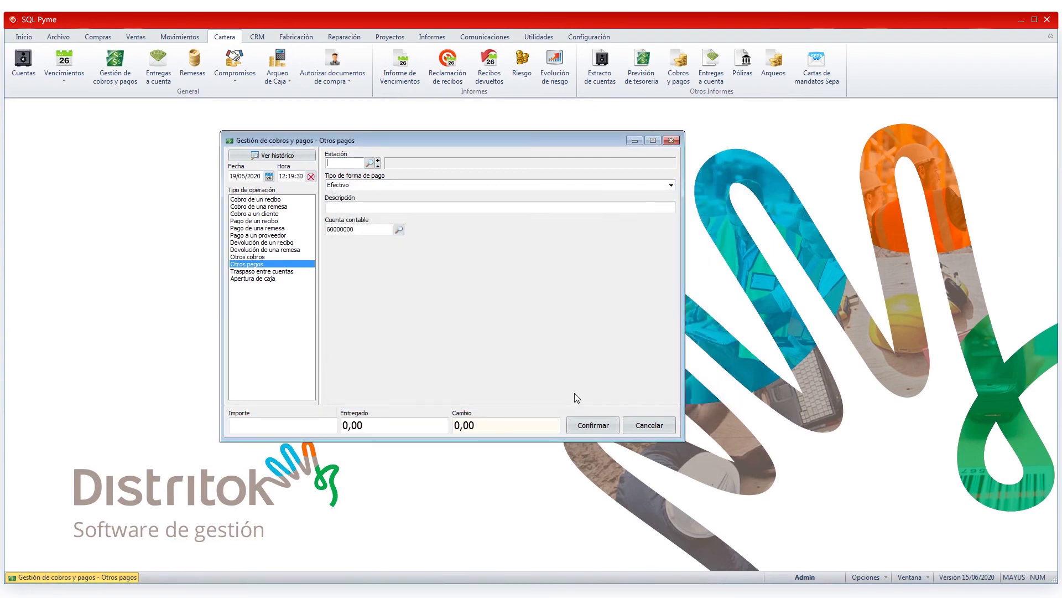
click(647, 426)
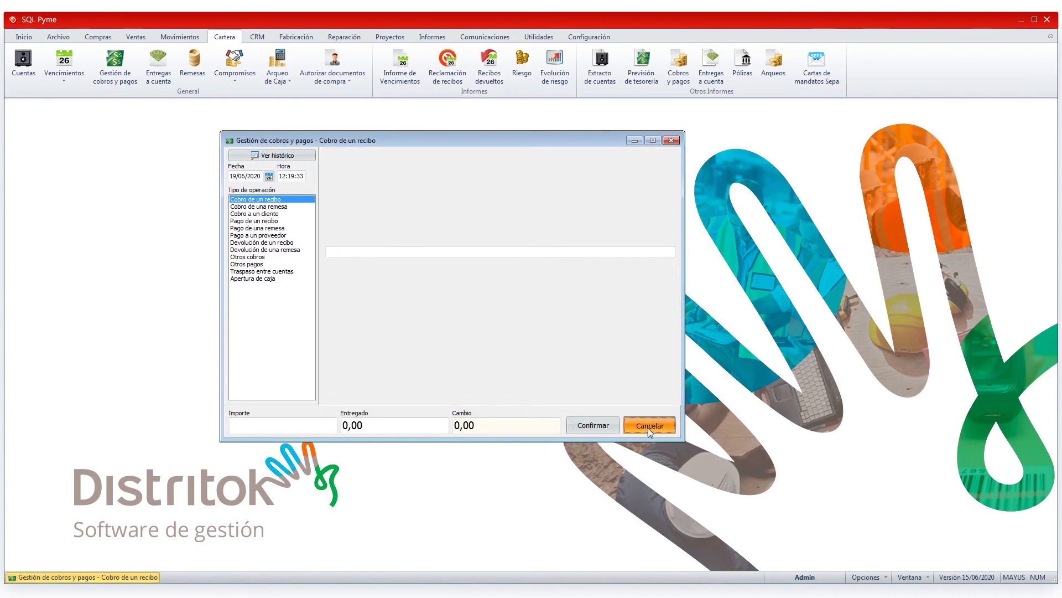
click(671, 141)
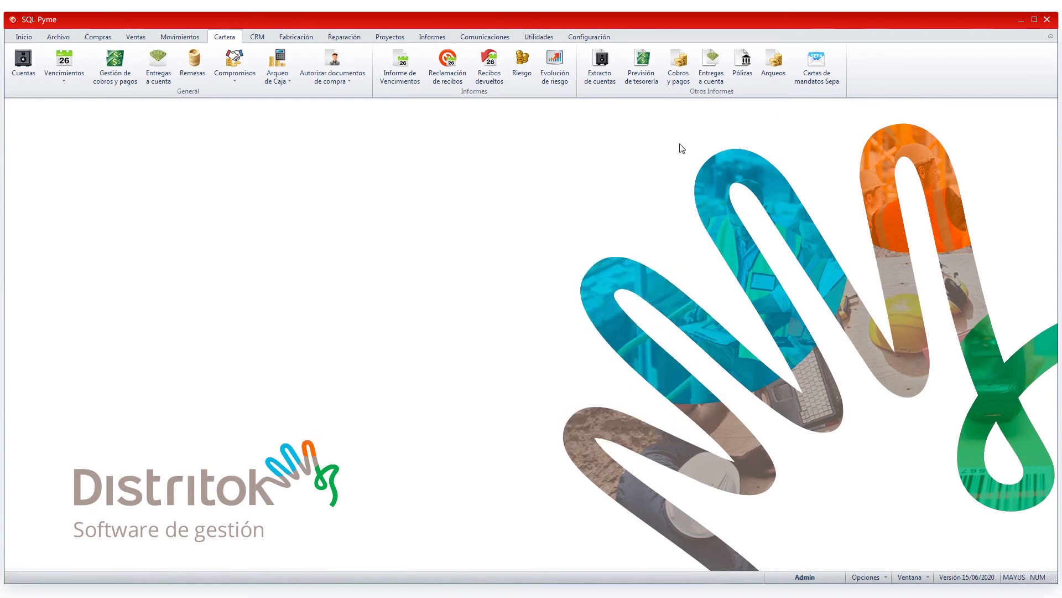